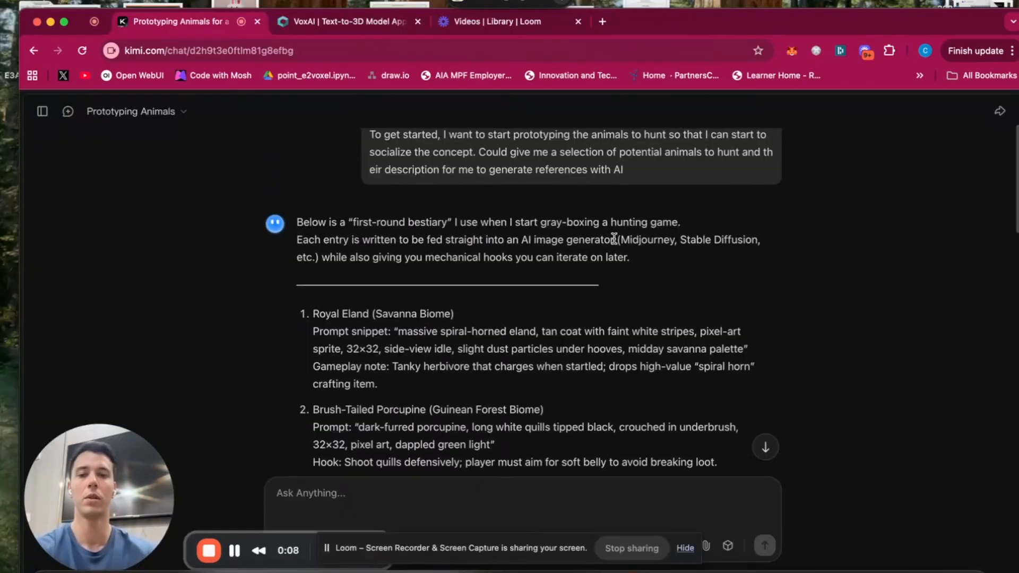
Read the introduction and first entries of the hunting-game bestiary, from Royal Eland to Giant Forest Hog.
{"action": "scroll", "coordinate": [630, 239], "scroll_direction": "down", "scroll_amount": 1}
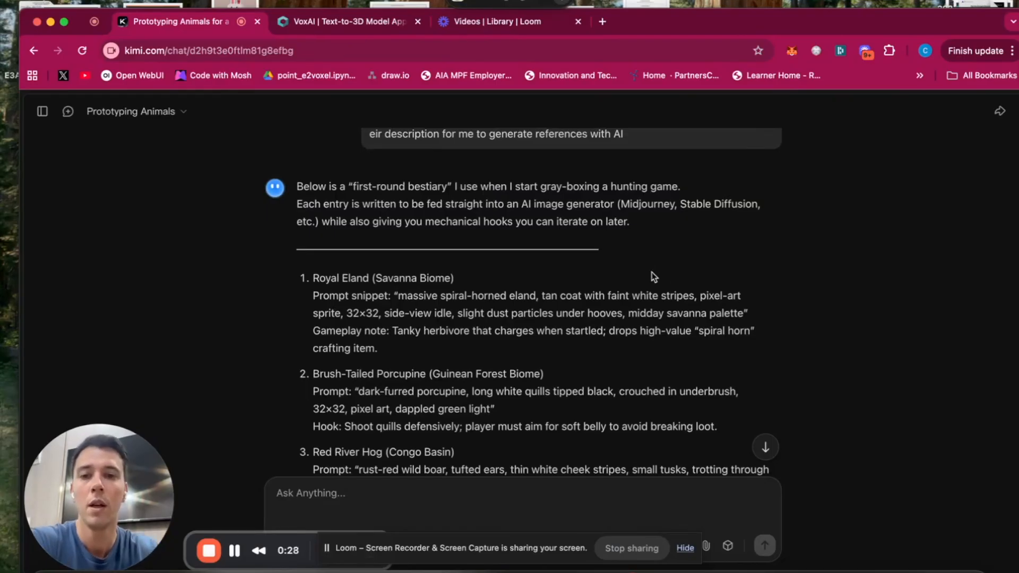
{"action": "scroll", "coordinate": [656, 275], "scroll_direction": "down", "scroll_amount": 1}
{"action": "scroll", "coordinate": [654, 276], "scroll_direction": "down", "scroll_amount": 2}
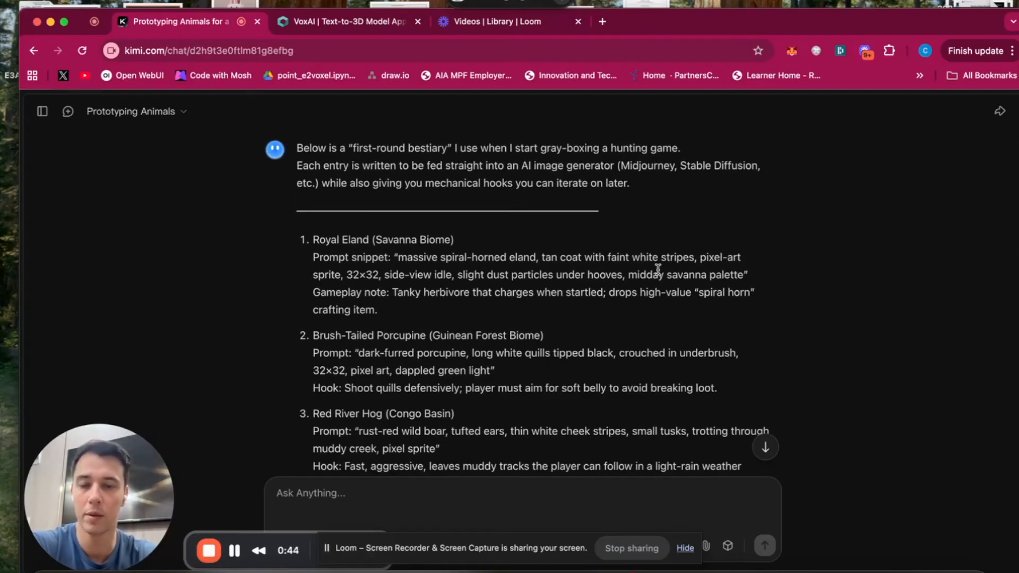
{"action": "scroll", "coordinate": [733, 230], "scroll_direction": "down", "scroll_amount": 2}
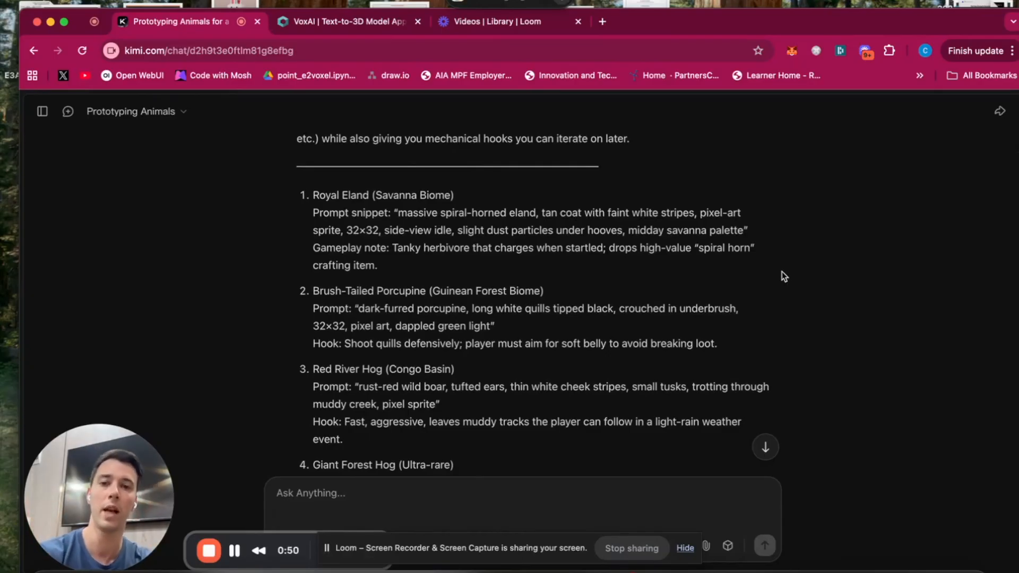
{"action": "scroll", "coordinate": [775, 256], "scroll_direction": "down", "scroll_amount": 1}
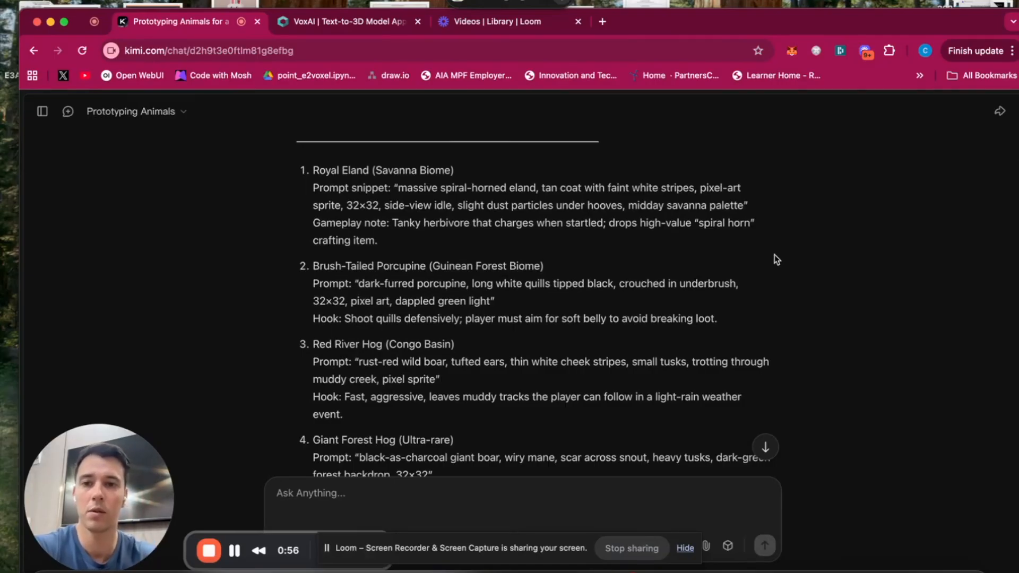
{"action": "scroll", "coordinate": [700, 266], "scroll_direction": "up", "scroll_amount": 1}
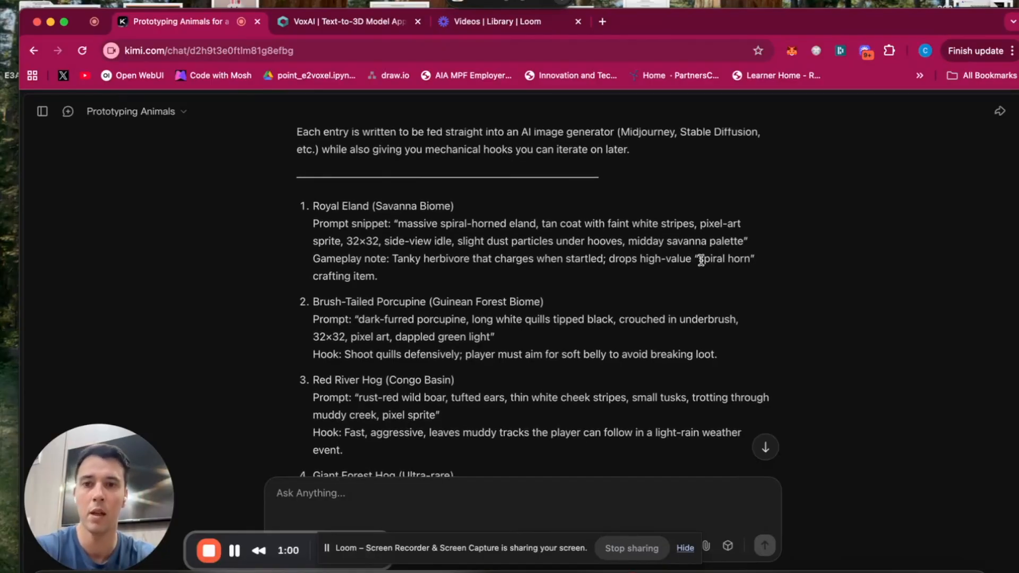
{"action": "scroll", "coordinate": [700, 260], "scroll_direction": "down", "scroll_amount": 1}
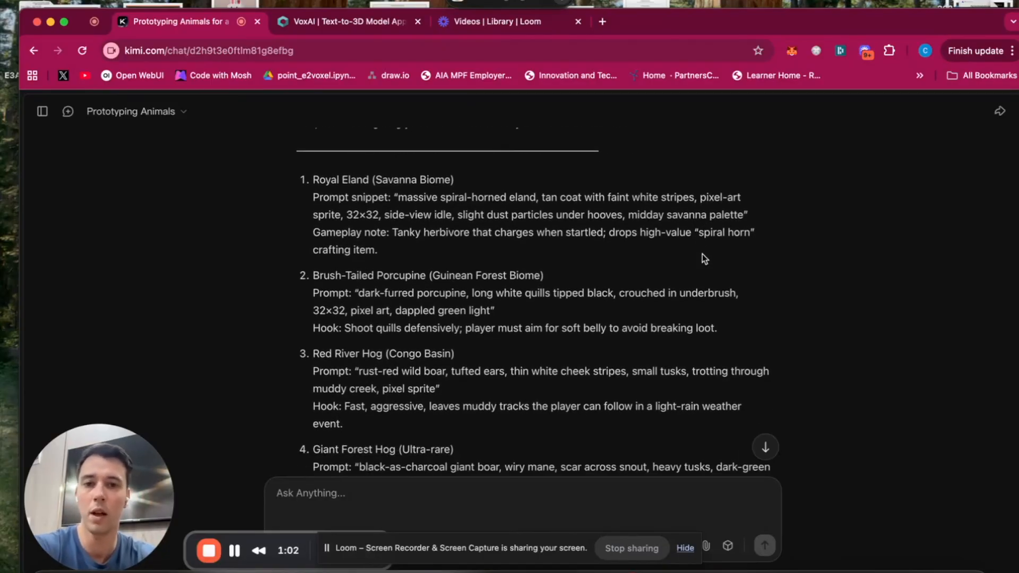
{"action": "scroll", "coordinate": [702, 254], "scroll_direction": "up", "scroll_amount": 1}
{"action": "scroll", "coordinate": [703, 251], "scroll_direction": "down", "scroll_amount": 3}
{"action": "scroll", "coordinate": [701, 253], "scroll_direction": "up", "scroll_amount": 3}
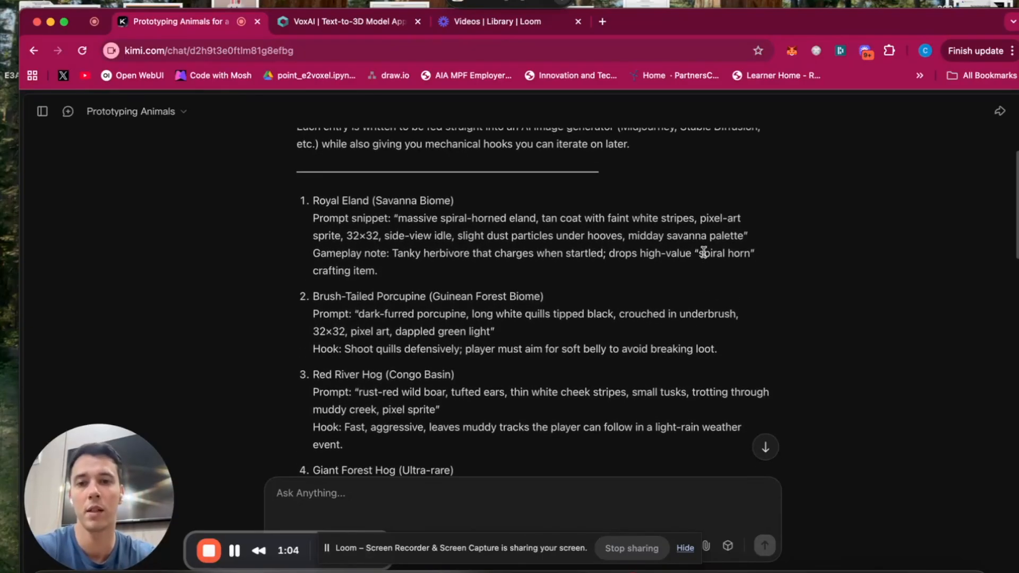
{"action": "scroll", "coordinate": [702, 251], "scroll_direction": "down", "scroll_amount": 1}
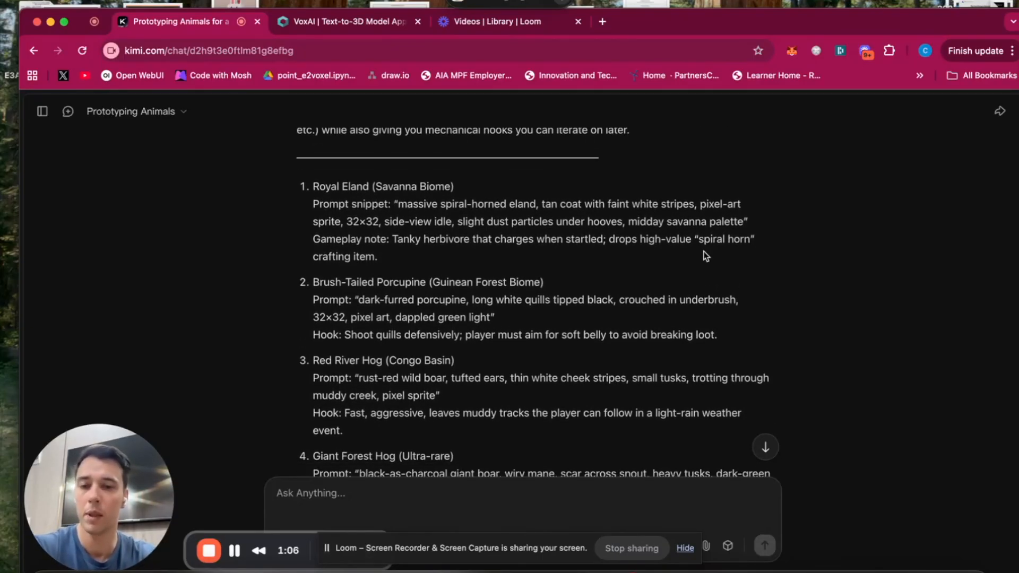
{"action": "scroll", "coordinate": [703, 250], "scroll_direction": "down", "scroll_amount": 1}
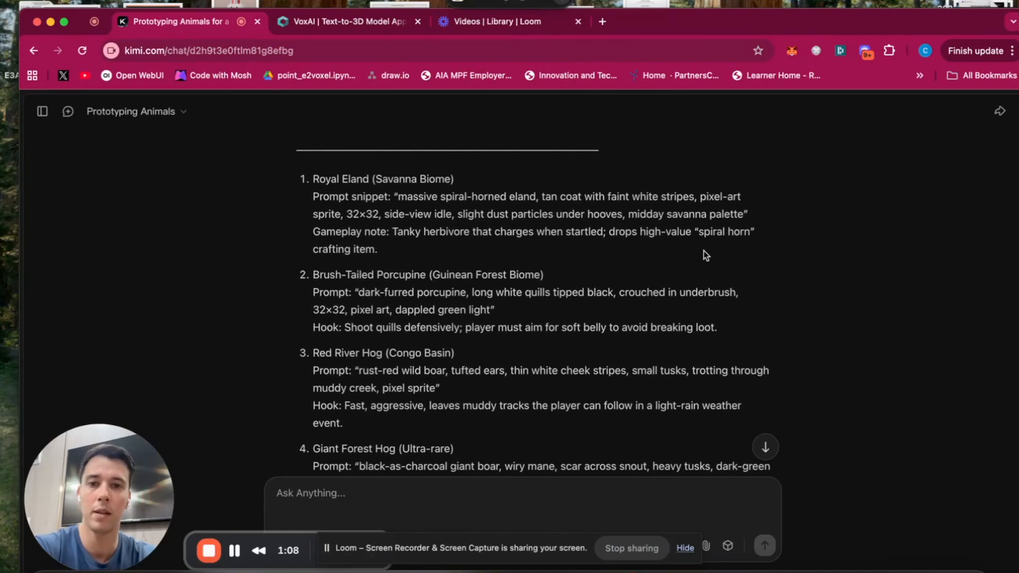
{"action": "scroll", "coordinate": [706, 253], "scroll_direction": "down", "scroll_amount": 1}
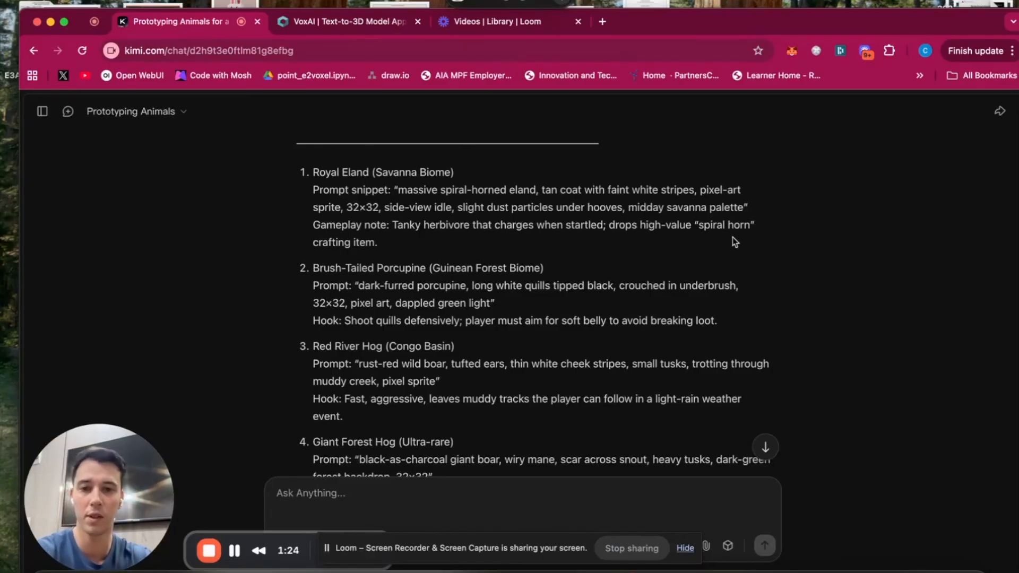
{"action": "scroll", "coordinate": [687, 246], "scroll_direction": "down", "scroll_amount": 1}
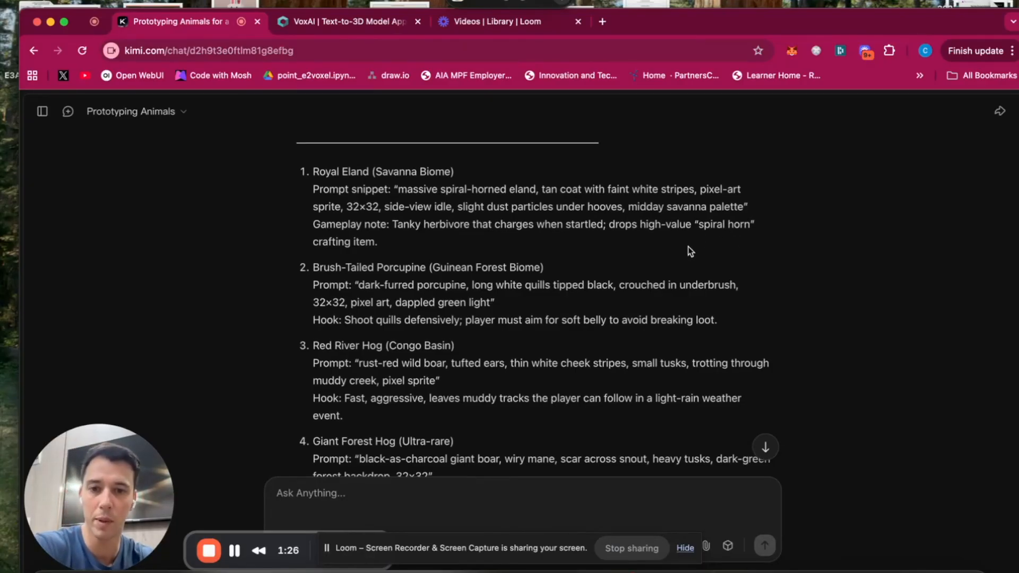
Skim the further bestiary entries down to Guenon Monkey and compare the prompts of the earlier animals.
{"action": "scroll", "coordinate": [689, 248], "scroll_direction": "down", "scroll_amount": 10}
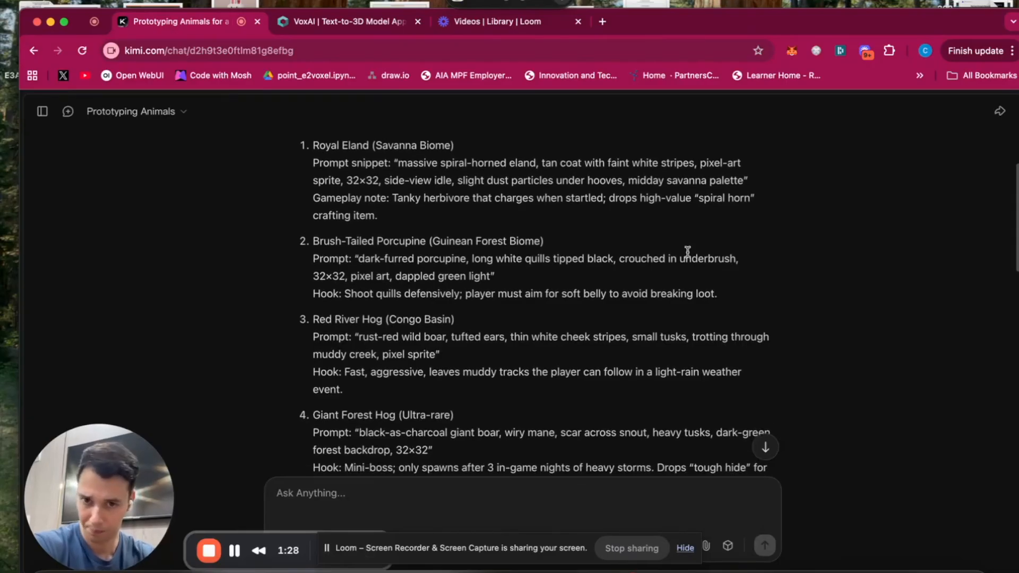
{"action": "scroll", "coordinate": [687, 253], "scroll_direction": "down", "scroll_amount": 15}
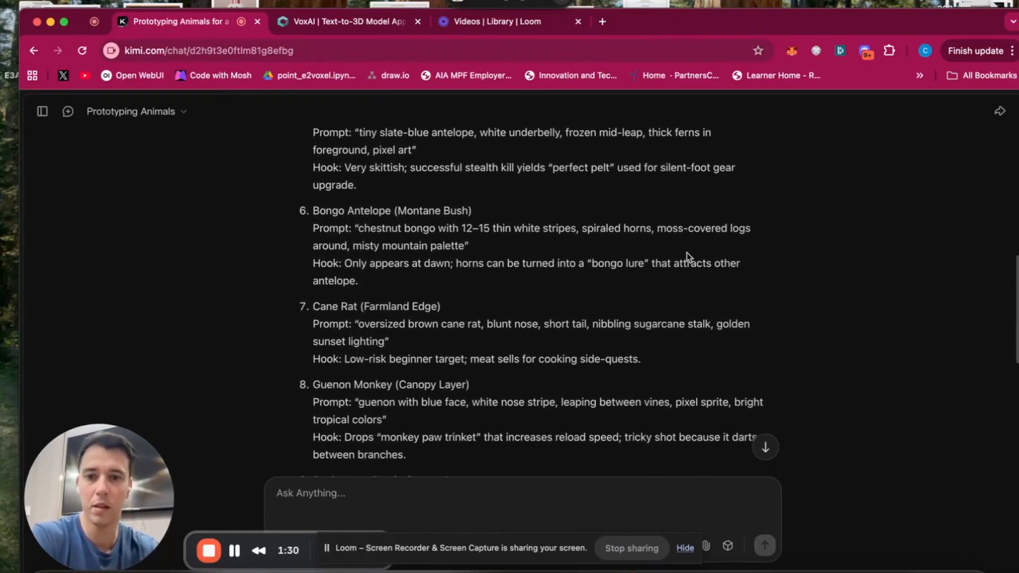
{"action": "scroll", "coordinate": [687, 253], "scroll_direction": "up", "scroll_amount": 20}
{"action": "scroll", "coordinate": [686, 253], "scroll_direction": "up", "scroll_amount": 6}
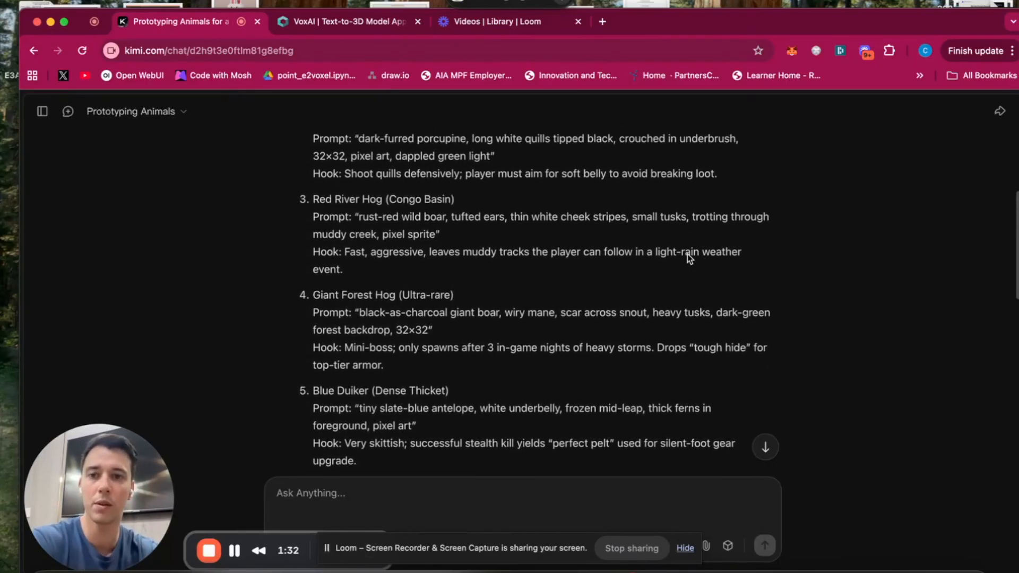
{"action": "scroll", "coordinate": [694, 256], "scroll_direction": "up", "scroll_amount": 1}
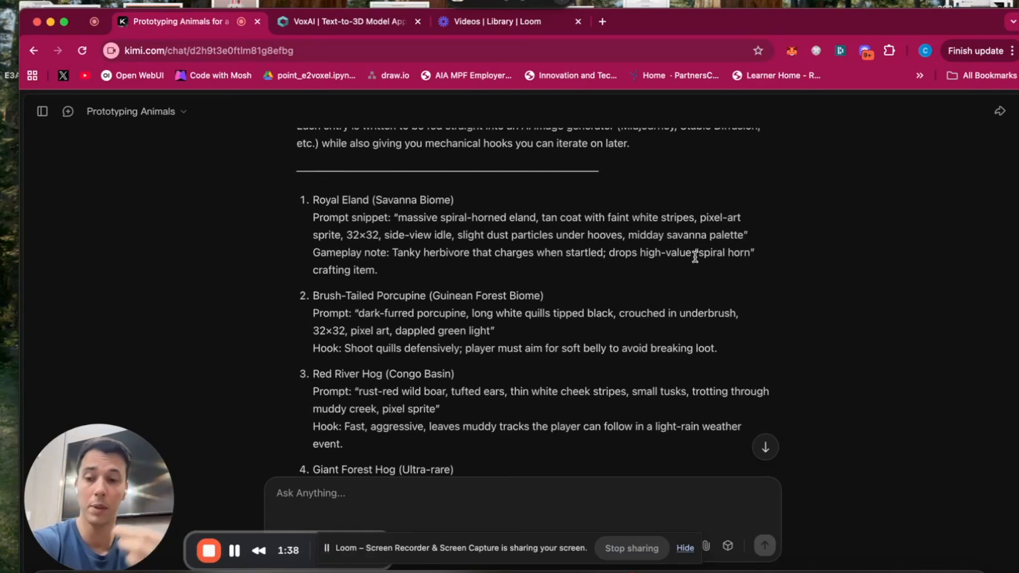
{"action": "scroll", "coordinate": [672, 263], "scroll_direction": "down", "scroll_amount": 2}
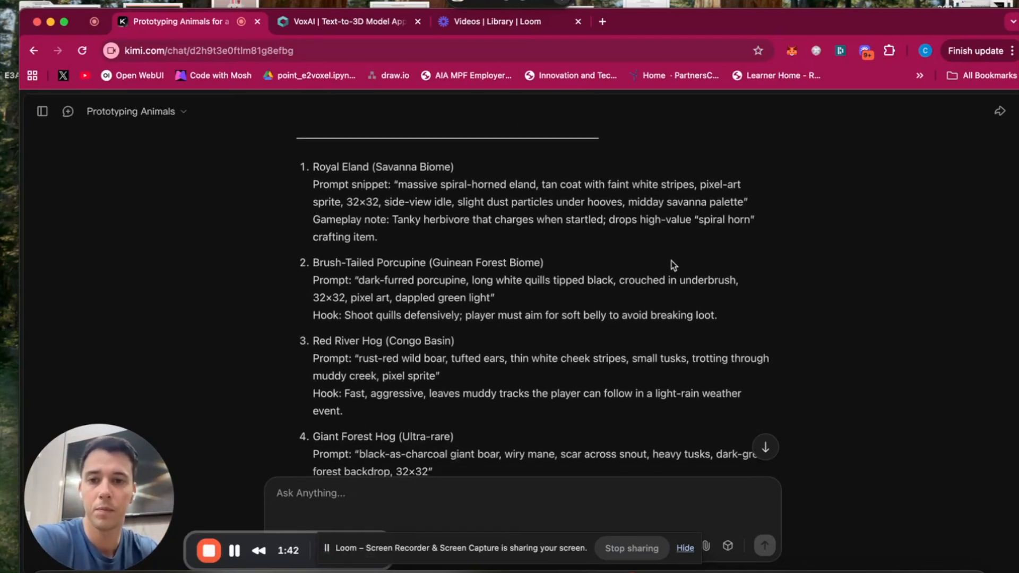
{"action": "scroll", "coordinate": [672, 262], "scroll_direction": "down", "scroll_amount": 1}
{"action": "scroll", "coordinate": [677, 268], "scroll_direction": "down", "scroll_amount": 8}
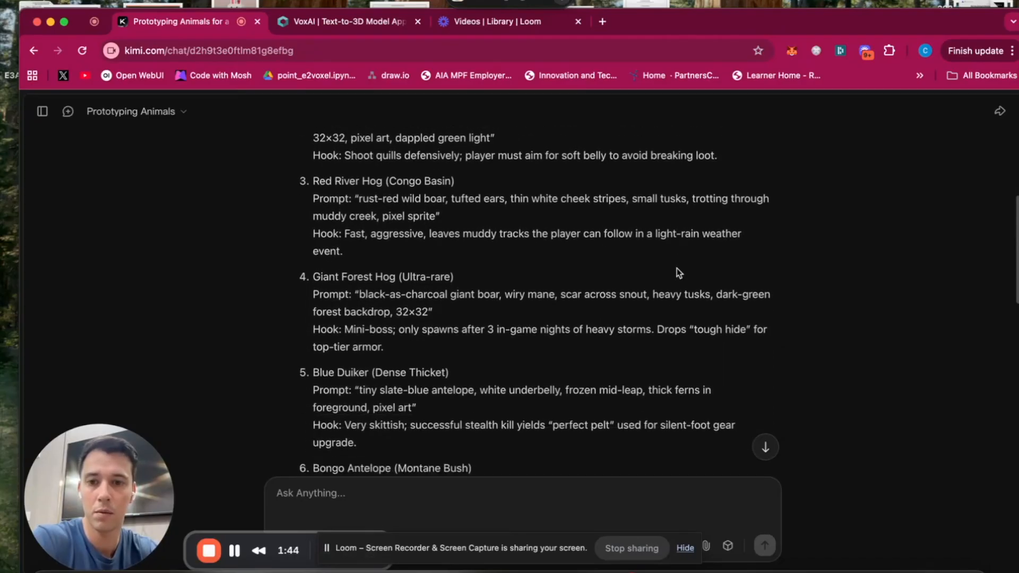
Copy the Red River Hog description up to "muddy creek" into the VoxAI text-to-voxel prompt, with its first word completed as "rust-red".
{"action": "scroll", "coordinate": [689, 271], "scroll_direction": "up", "scroll_amount": 3}
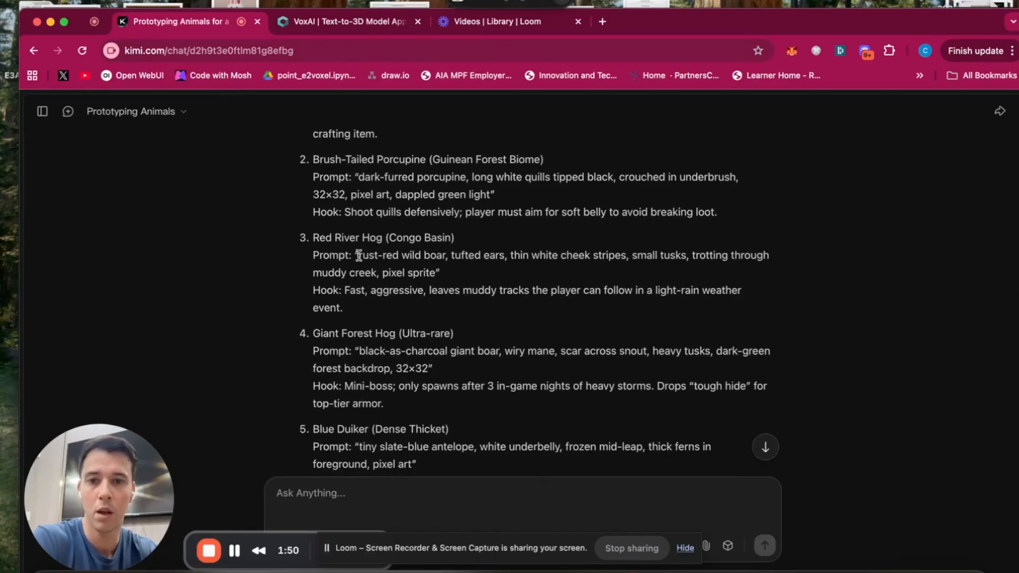
{"action": "left_click_drag", "start_coordinate": [361, 255], "coordinate": [377, 273]}
{"action": "key", "text": "super+c"}
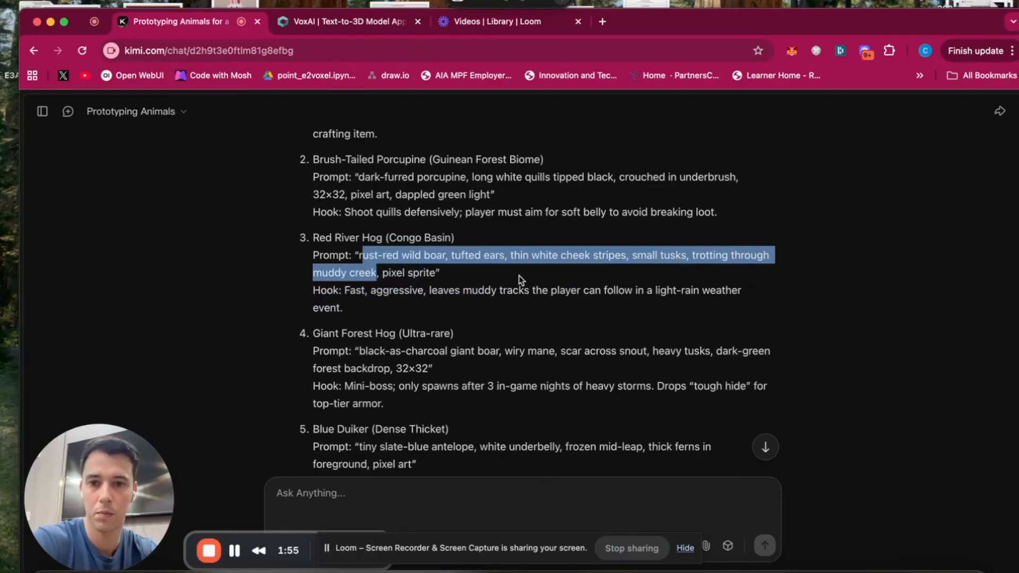
{"action": "left_click", "coordinate": [342, 20]}
{"action": "left_click", "coordinate": [234, 336]}
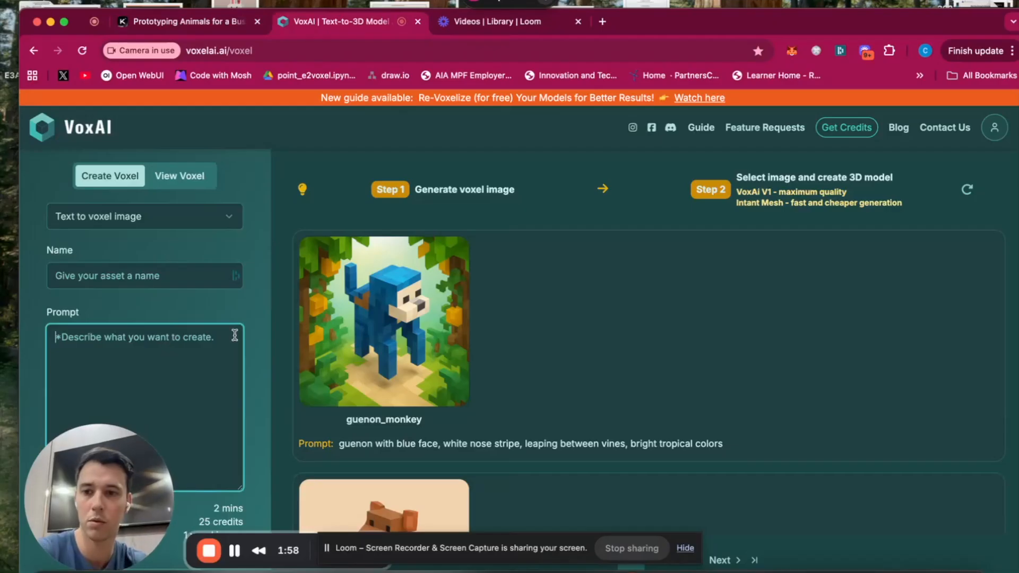
{"action": "key", "text": "super+v"}
{"action": "left_click", "coordinate": [57, 337]}
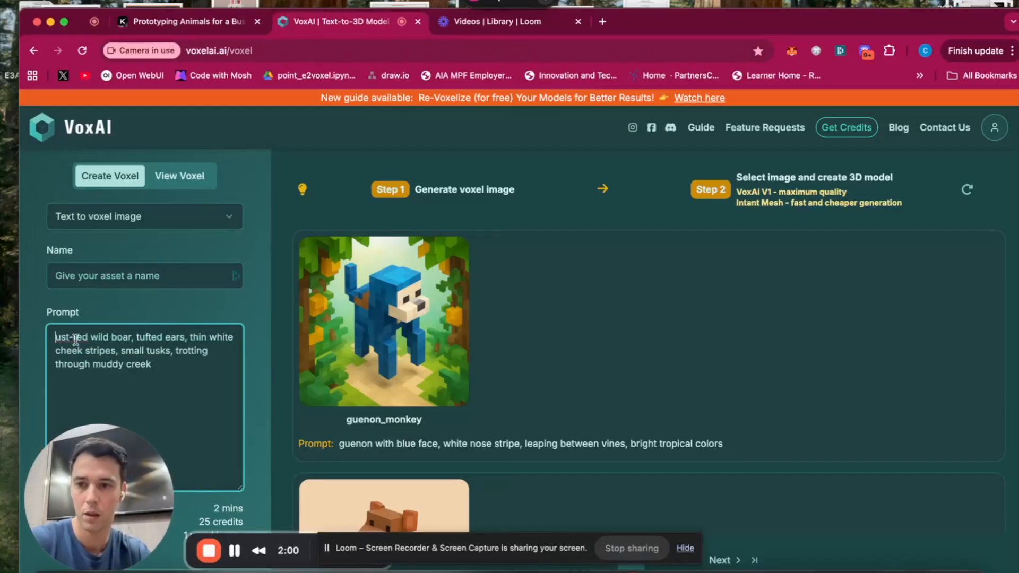
{"action": "type", "text": "r"}
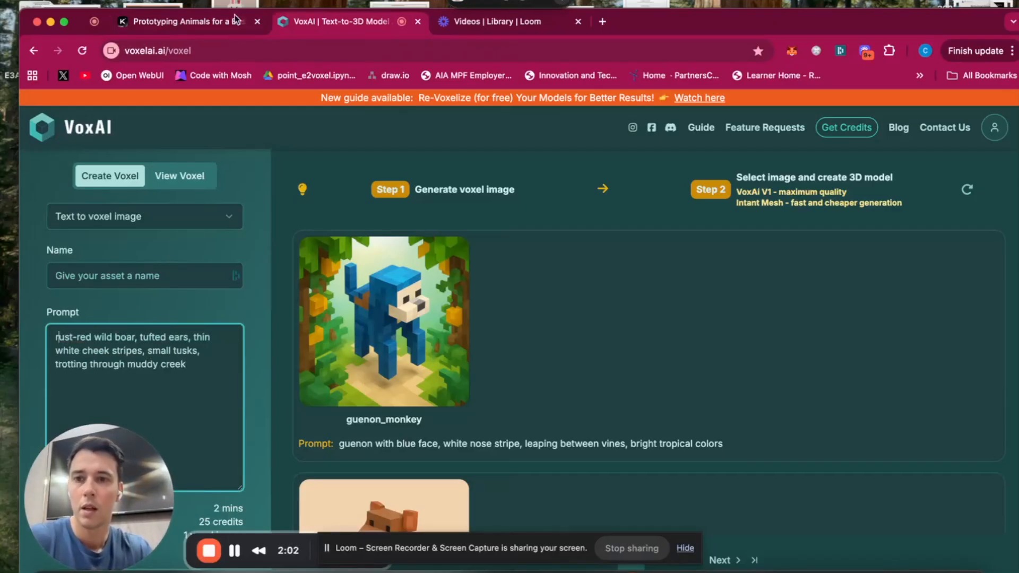
Name the asset river_hog and generate its voxel image.
{"action": "left_click", "coordinate": [82, 276]}
{"action": "type", "text": "riv"}
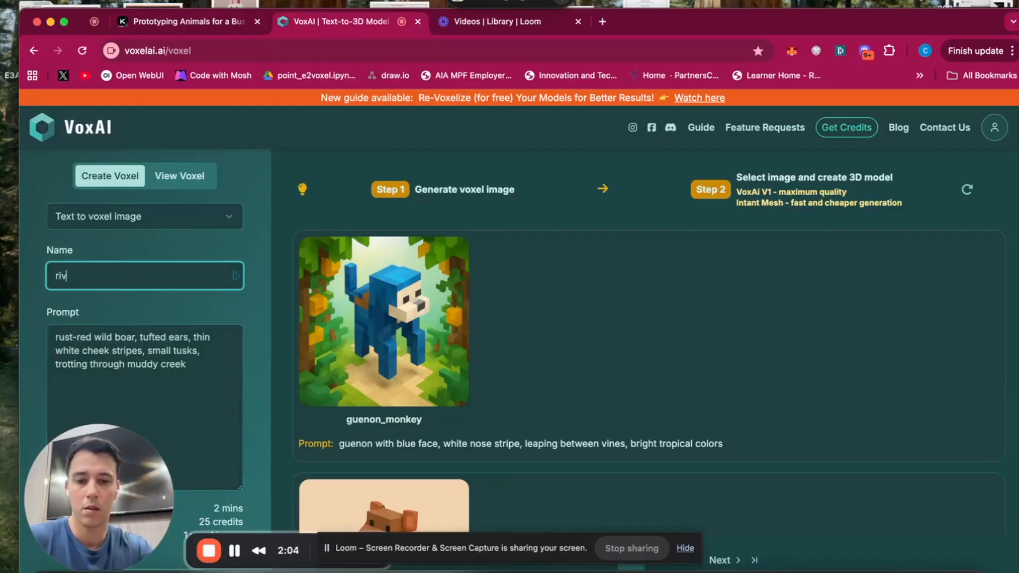
{"action": "type", "text": "er_hog"}
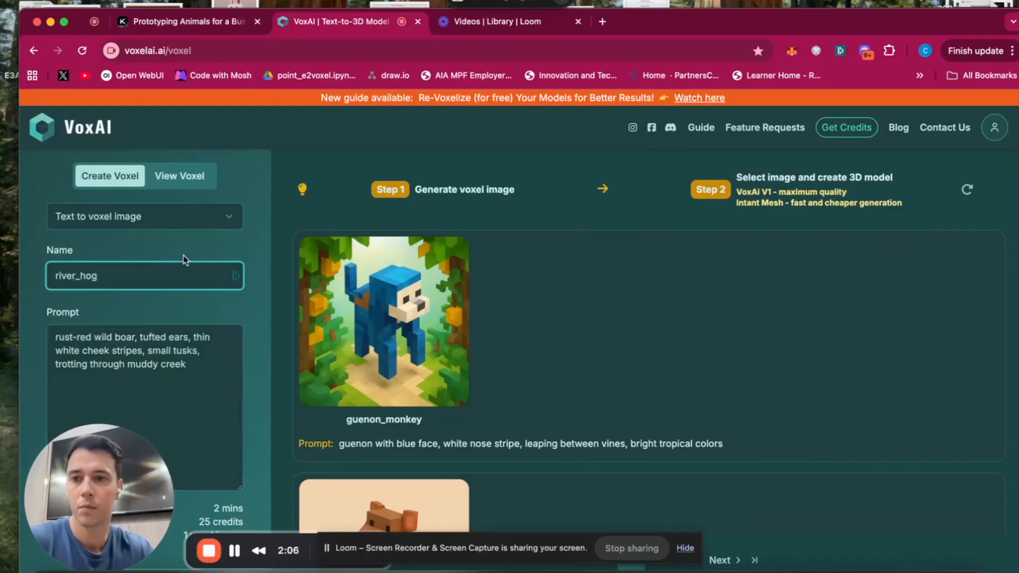
{"action": "scroll", "coordinate": [193, 344], "scroll_direction": "down", "scroll_amount": 5}
{"action": "left_click", "coordinate": [191, 413]}
{"action": "scroll", "coordinate": [587, 202], "scroll_direction": "up", "scroll_amount": 3}
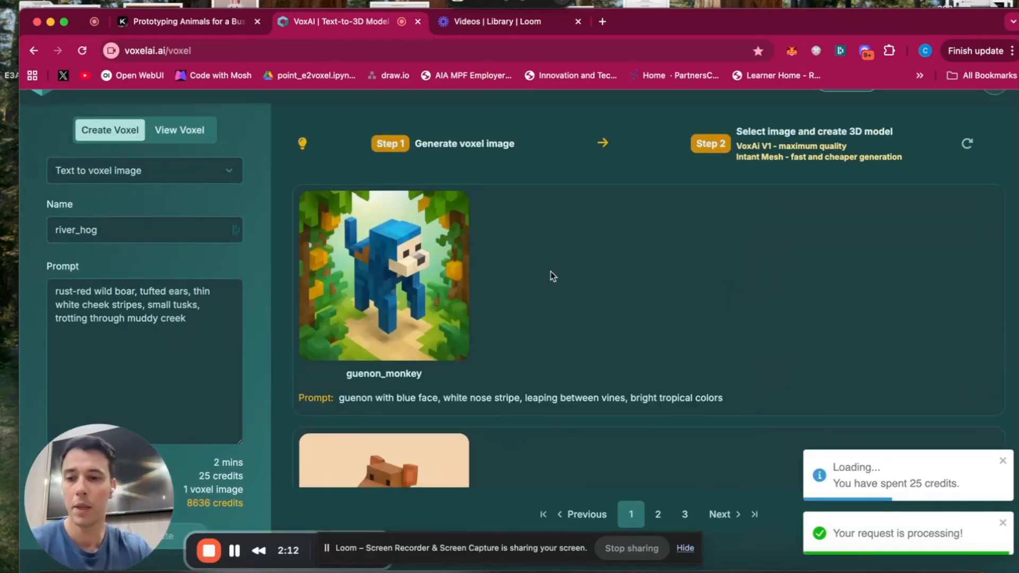
{"action": "scroll", "coordinate": [556, 271], "scroll_direction": "up", "scroll_amount": 1}
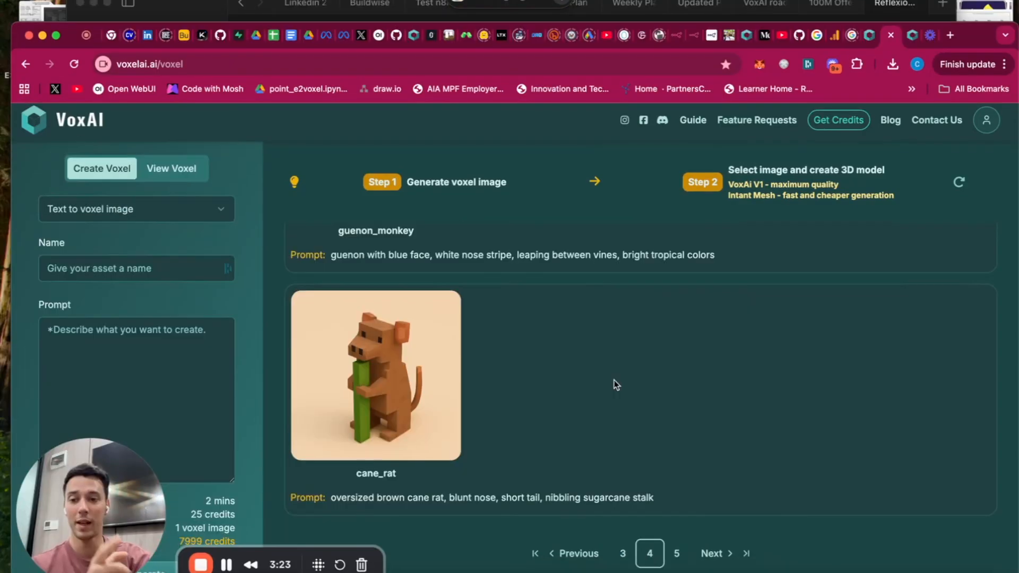
Examine the generated animal images on results page 4, including the guenon monkey, cane rat and dark-furred porcupine.
{"action": "scroll", "coordinate": [612, 381], "scroll_direction": "up", "scroll_amount": 2}
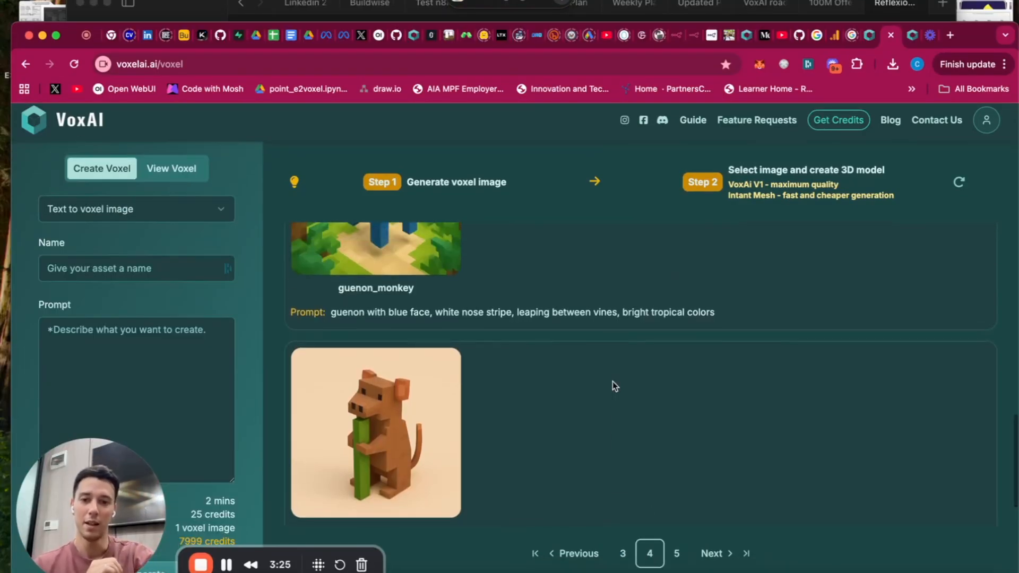
{"action": "scroll", "coordinate": [612, 381], "scroll_direction": "up", "scroll_amount": 4}
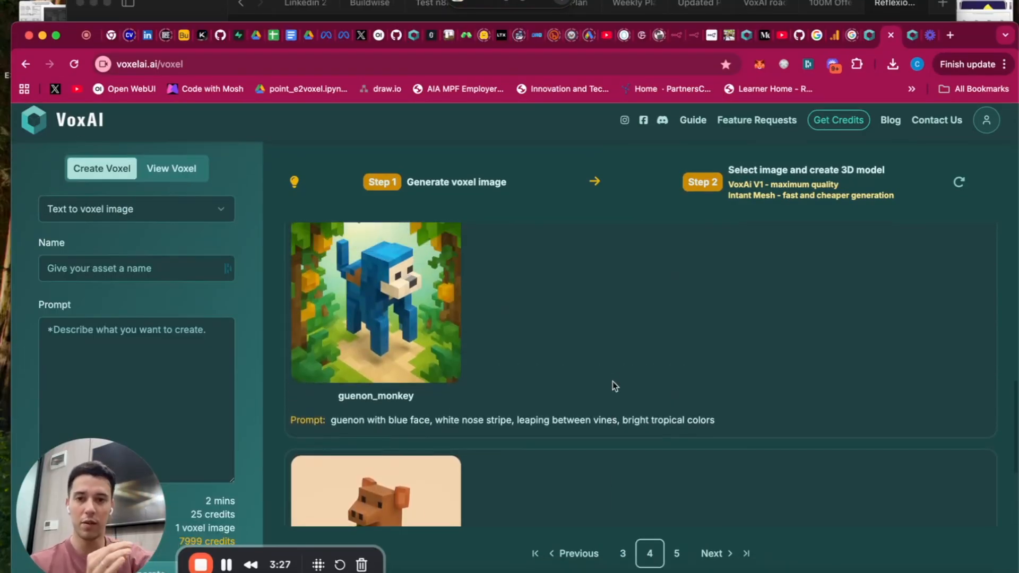
{"action": "scroll", "coordinate": [612, 381], "scroll_direction": "down", "scroll_amount": 1}
{"action": "scroll", "coordinate": [612, 381], "scroll_direction": "down", "scroll_amount": 5}
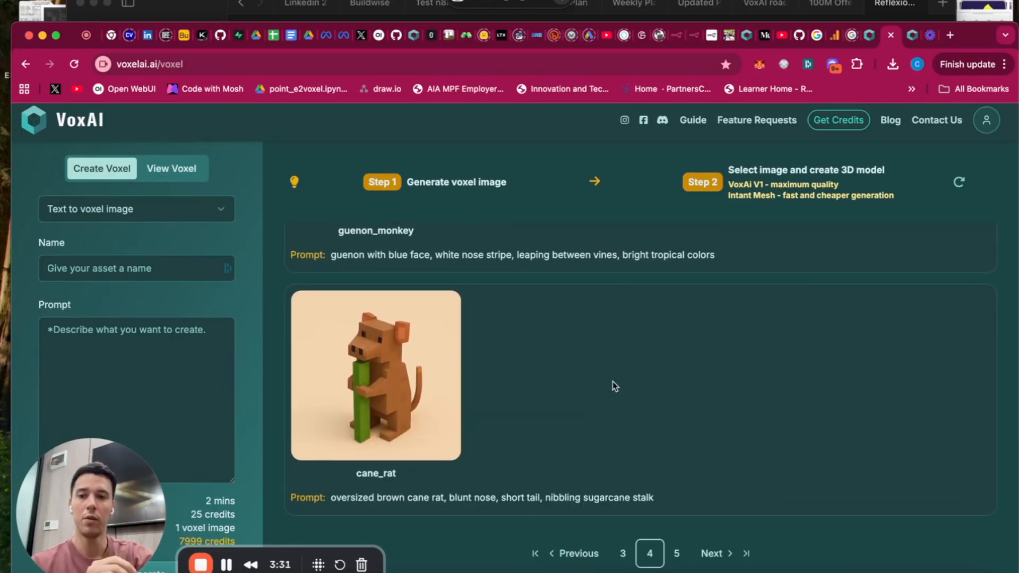
{"action": "scroll", "coordinate": [612, 381], "scroll_direction": "up", "scroll_amount": 2}
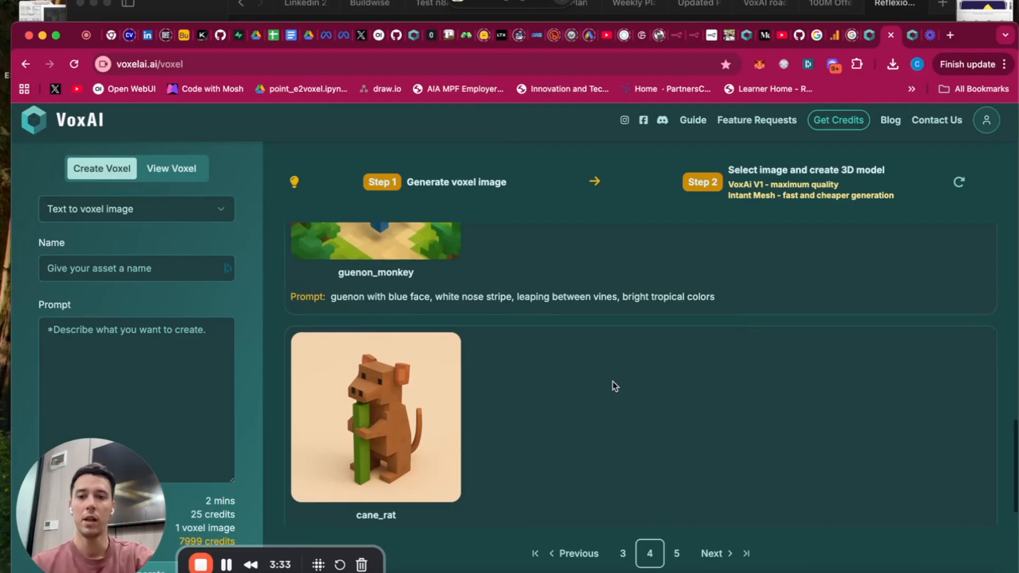
{"action": "scroll", "coordinate": [612, 380], "scroll_direction": "up", "scroll_amount": 2}
{"action": "scroll", "coordinate": [612, 381], "scroll_direction": "up", "scroll_amount": 1}
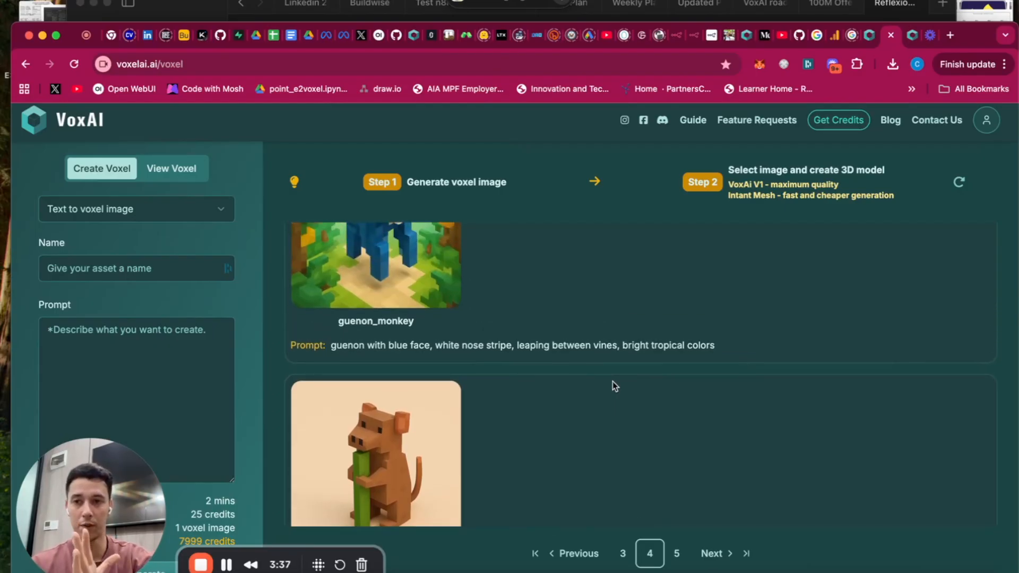
{"action": "scroll", "coordinate": [581, 417], "scroll_direction": "up", "scroll_amount": 3}
{"action": "scroll", "coordinate": [582, 417], "scroll_direction": "up", "scroll_amount": 5}
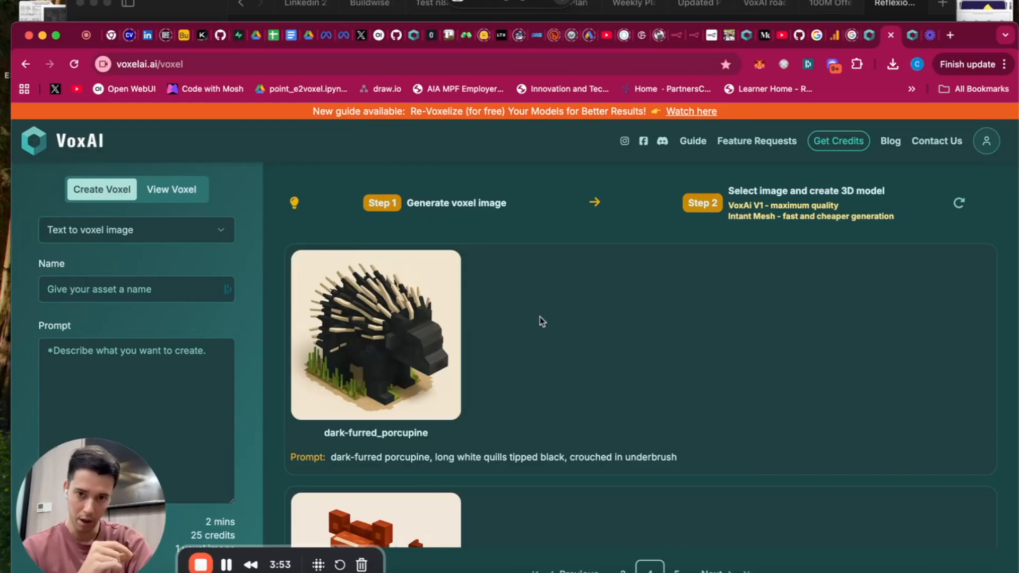
{"action": "scroll", "coordinate": [413, 345], "scroll_direction": "down", "scroll_amount": 10}
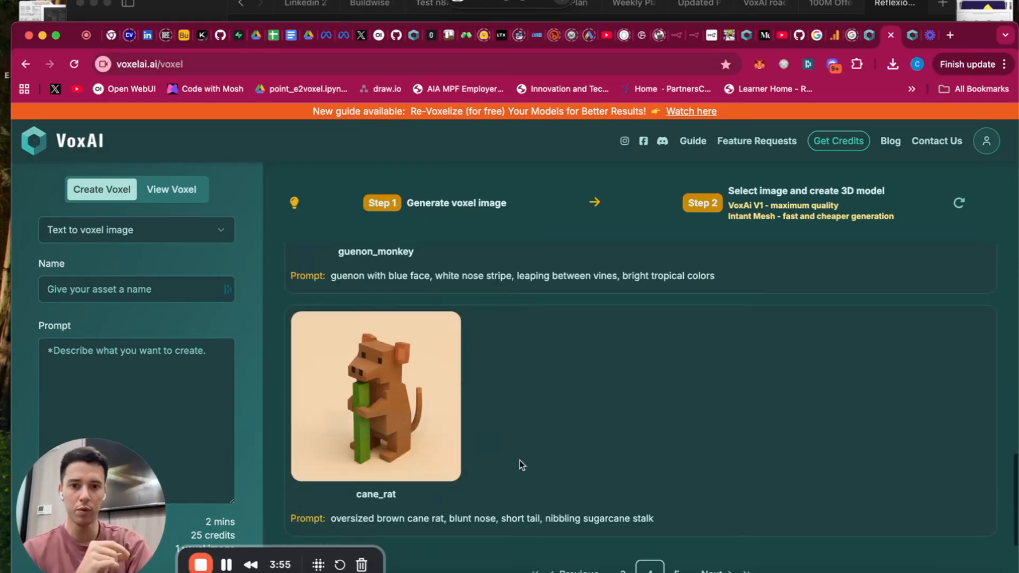
Examine the generated animal images on results page 3, from the armored pangolin to the spiral-horned eland.
{"action": "left_click", "coordinate": [625, 570]}
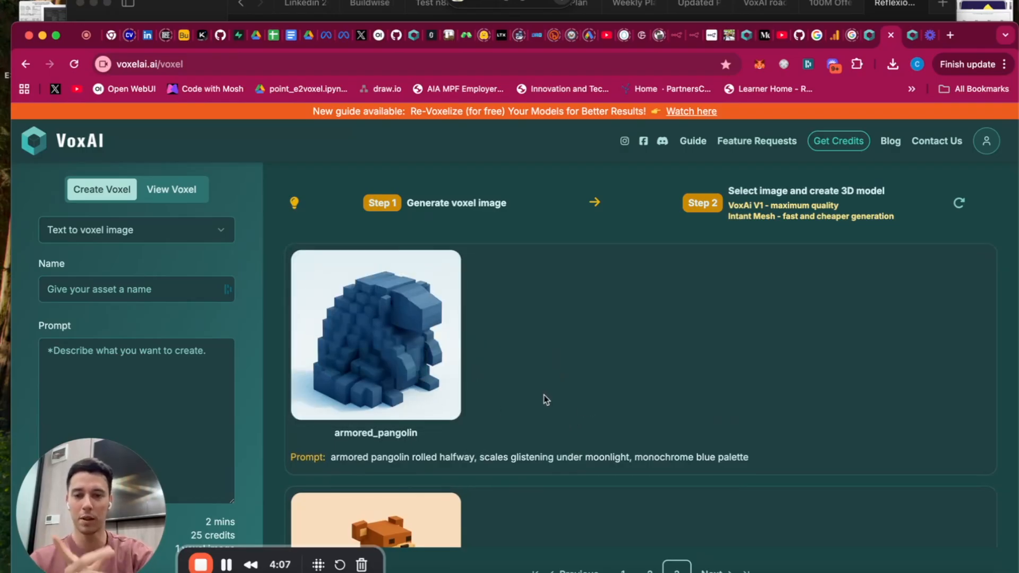
{"action": "scroll", "coordinate": [506, 399], "scroll_direction": "down", "scroll_amount": 1}
{"action": "scroll", "coordinate": [494, 431], "scroll_direction": "down", "scroll_amount": 1}
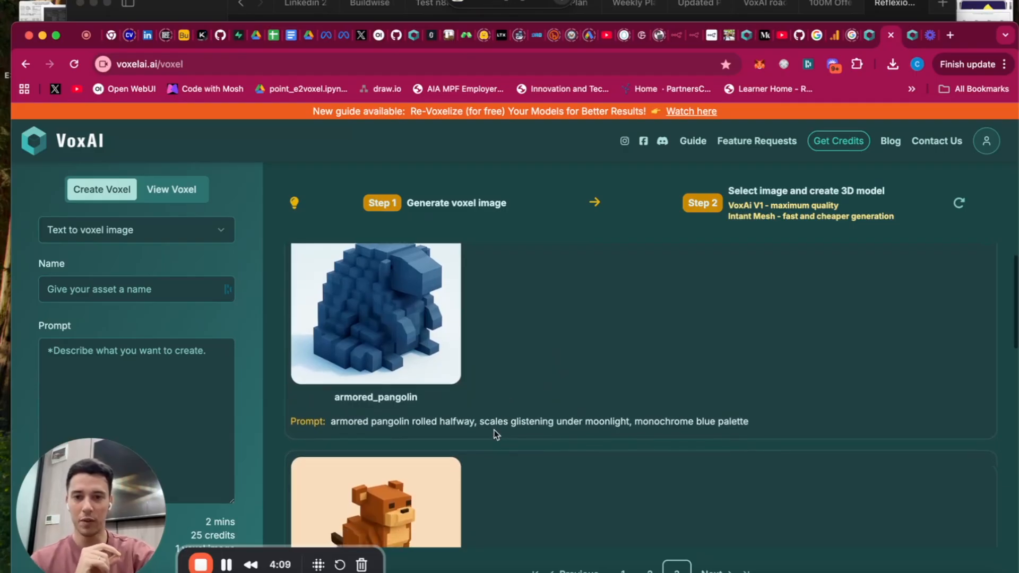
{"action": "scroll", "coordinate": [493, 430], "scroll_direction": "up", "scroll_amount": 2}
{"action": "scroll", "coordinate": [493, 434], "scroll_direction": "down", "scroll_amount": 10}
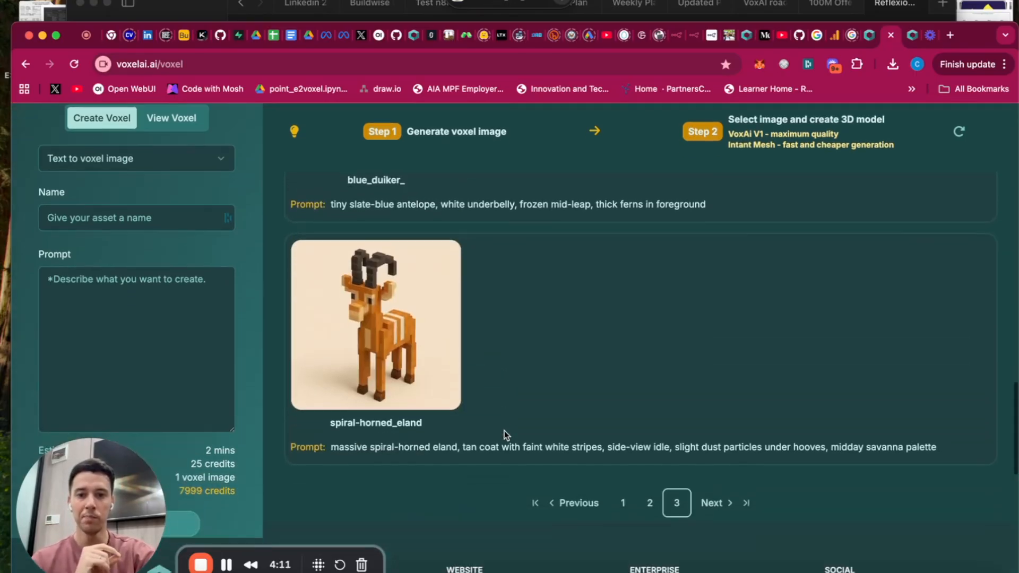
Compare the generated animal images on results pages 2 and 1, including the serval, honey badger, sitatunga and pangolinv2 versions.
{"action": "left_click", "coordinate": [649, 461]}
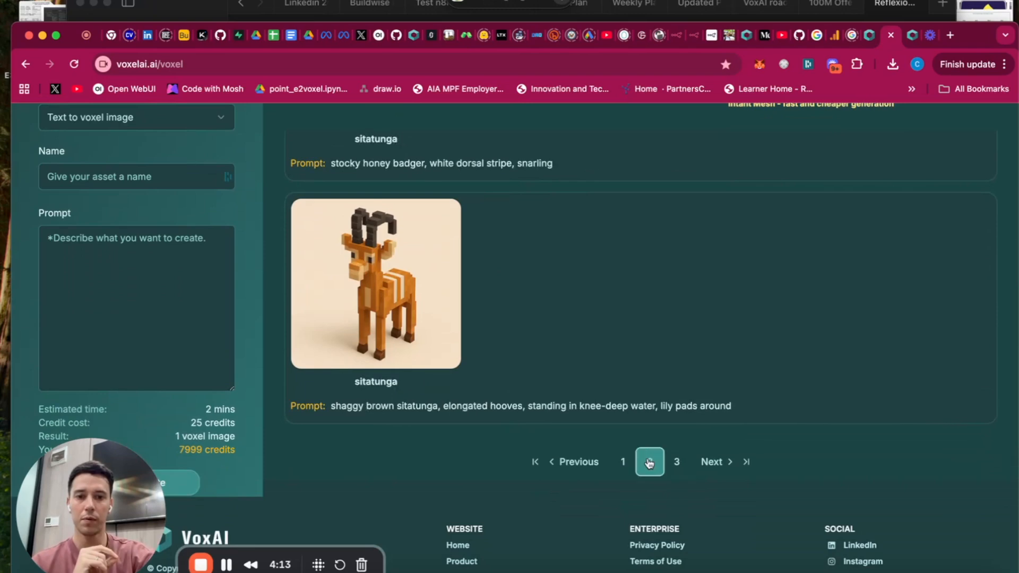
{"action": "scroll", "coordinate": [537, 322], "scroll_direction": "up", "scroll_amount": 11}
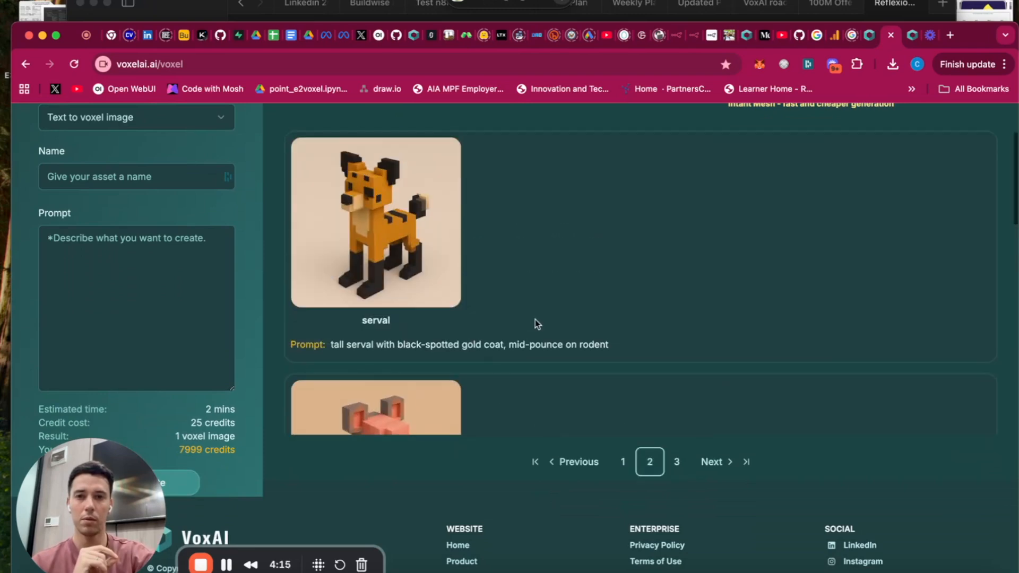
{"action": "scroll", "coordinate": [537, 323], "scroll_direction": "down", "scroll_amount": 10}
{"action": "left_click", "coordinate": [622, 461]}
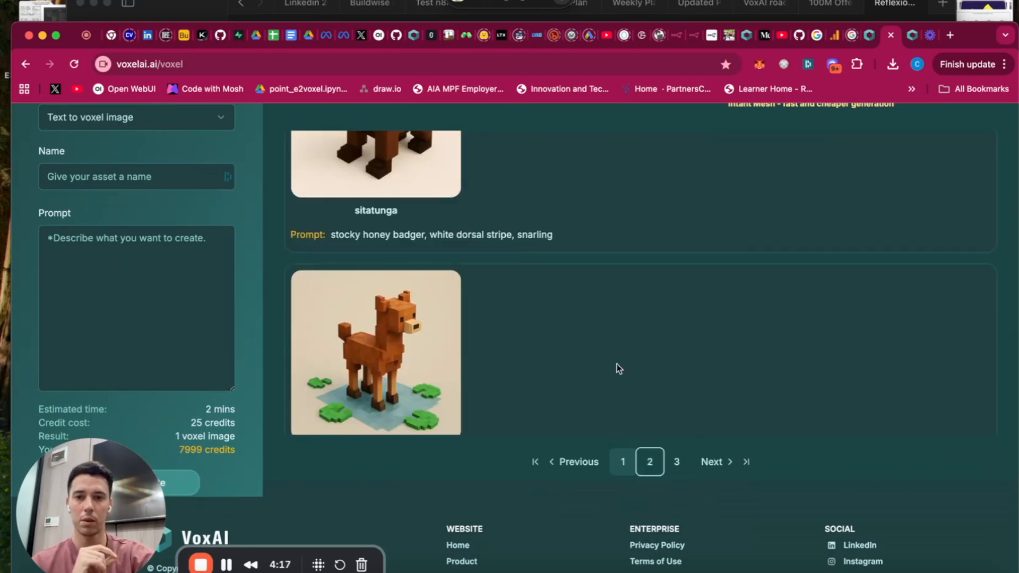
{"action": "scroll", "coordinate": [607, 320], "scroll_direction": "down", "scroll_amount": 1}
{"action": "scroll", "coordinate": [606, 319], "scroll_direction": "up", "scroll_amount": 5}
{"action": "scroll", "coordinate": [606, 320], "scroll_direction": "down", "scroll_amount": 5}
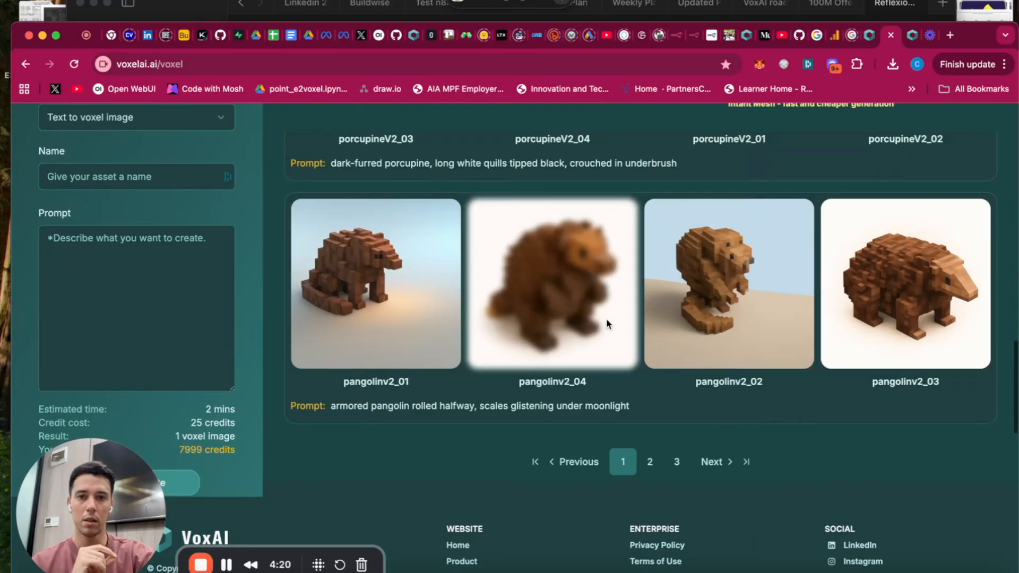
{"action": "left_click", "coordinate": [651, 462]}
{"action": "scroll", "coordinate": [612, 315], "scroll_direction": "up", "scroll_amount": 5}
{"action": "scroll", "coordinate": [612, 315], "scroll_direction": "down", "scroll_amount": 5}
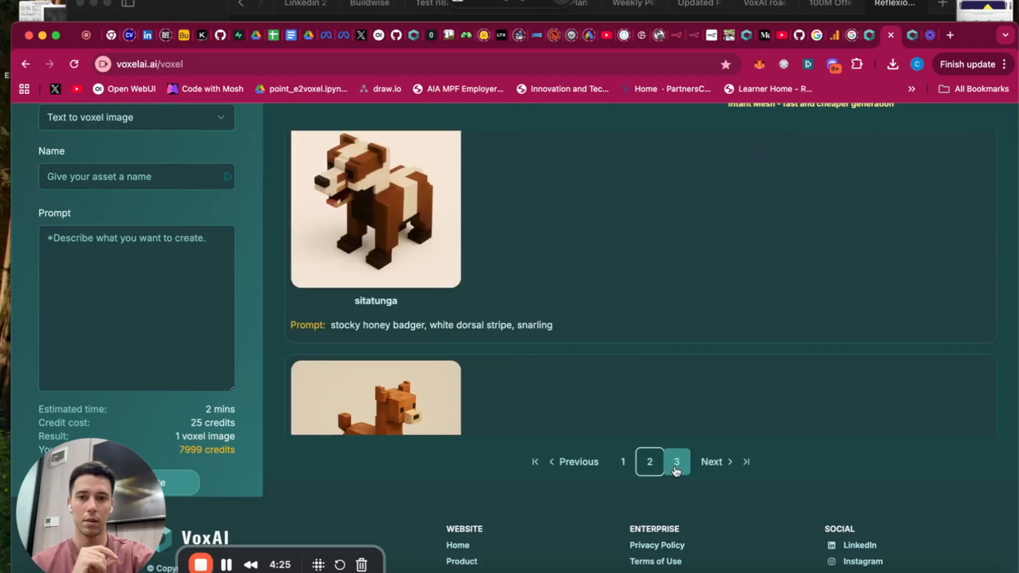
Return to results page 3 and examine the Rock_Hyrax image against its prompt.
{"action": "left_click", "coordinate": [675, 466]}
{"action": "scroll", "coordinate": [611, 177], "scroll_direction": "down", "scroll_amount": 5}
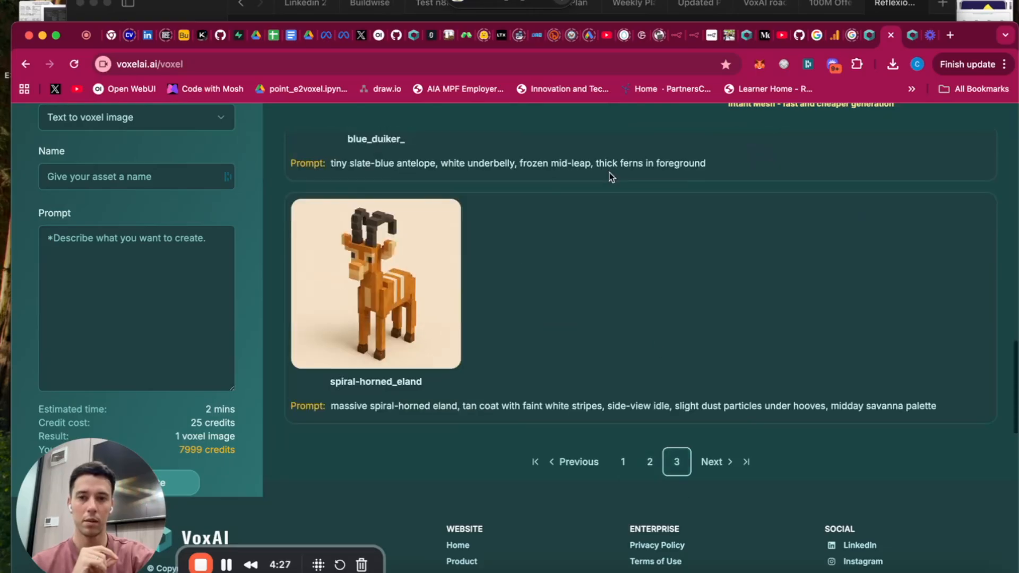
{"action": "scroll", "coordinate": [609, 173], "scroll_direction": "down", "scroll_amount": 5}
{"action": "scroll", "coordinate": [609, 173], "scroll_direction": "up", "scroll_amount": 1}
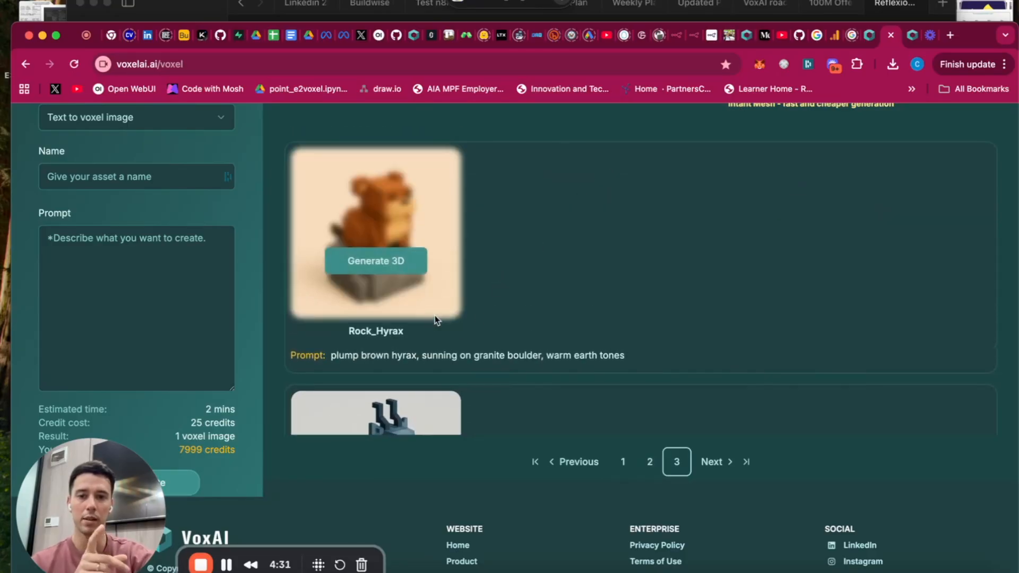
{"action": "scroll", "coordinate": [512, 314], "scroll_direction": "up", "scroll_amount": 1}
{"action": "scroll", "coordinate": [512, 314], "scroll_direction": "down", "scroll_amount": 1}
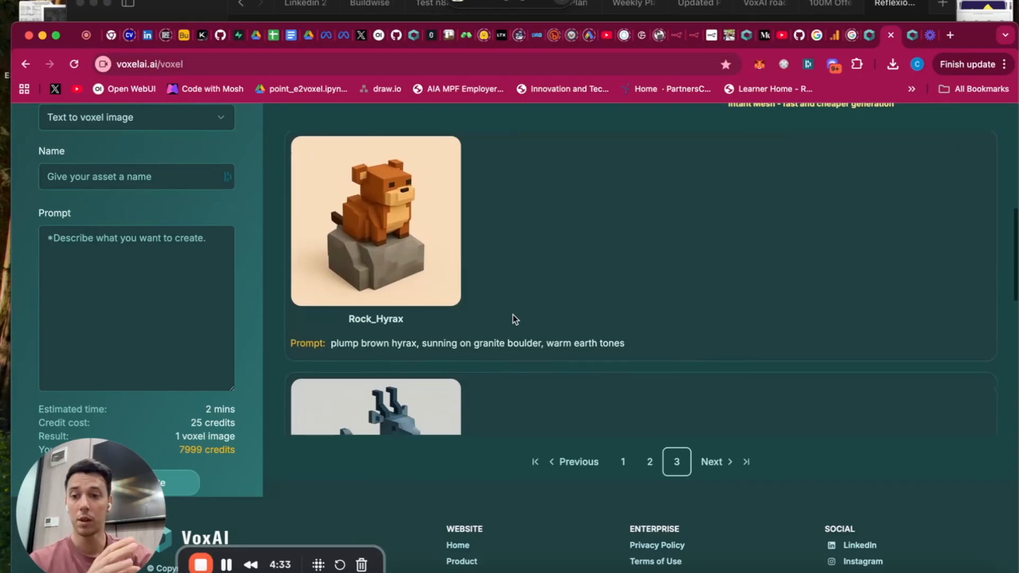
{"action": "scroll", "coordinate": [513, 314], "scroll_direction": "up", "scroll_amount": 1}
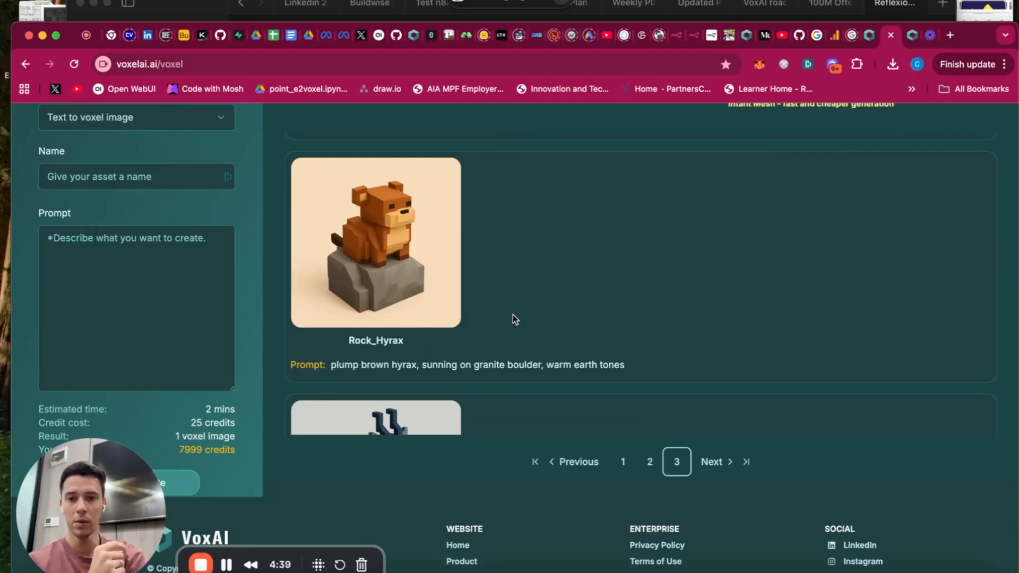
{"action": "scroll", "coordinate": [512, 314], "scroll_direction": "down", "scroll_amount": 1}
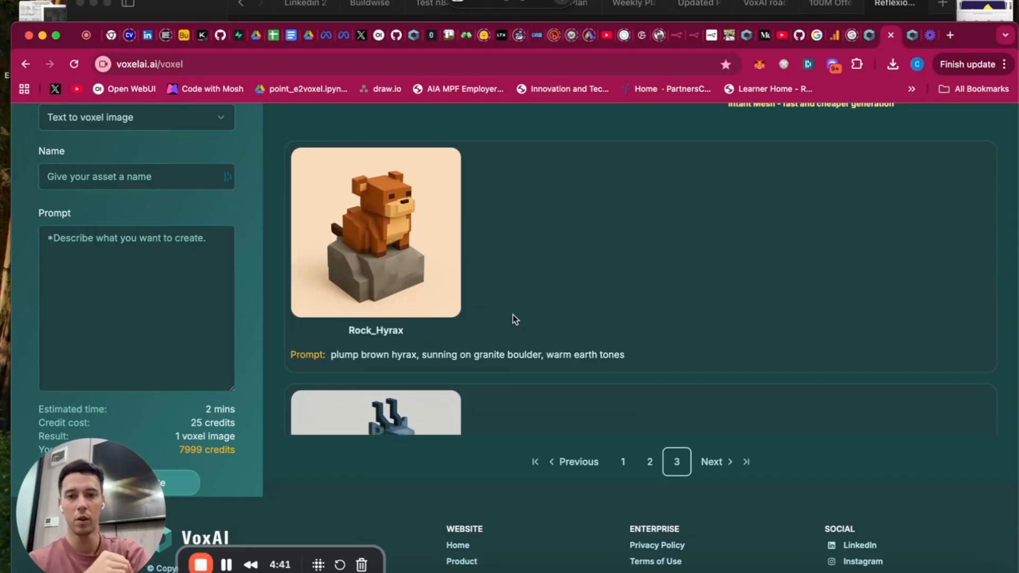
{"action": "scroll", "coordinate": [512, 315], "scroll_direction": "down", "scroll_amount": 1}
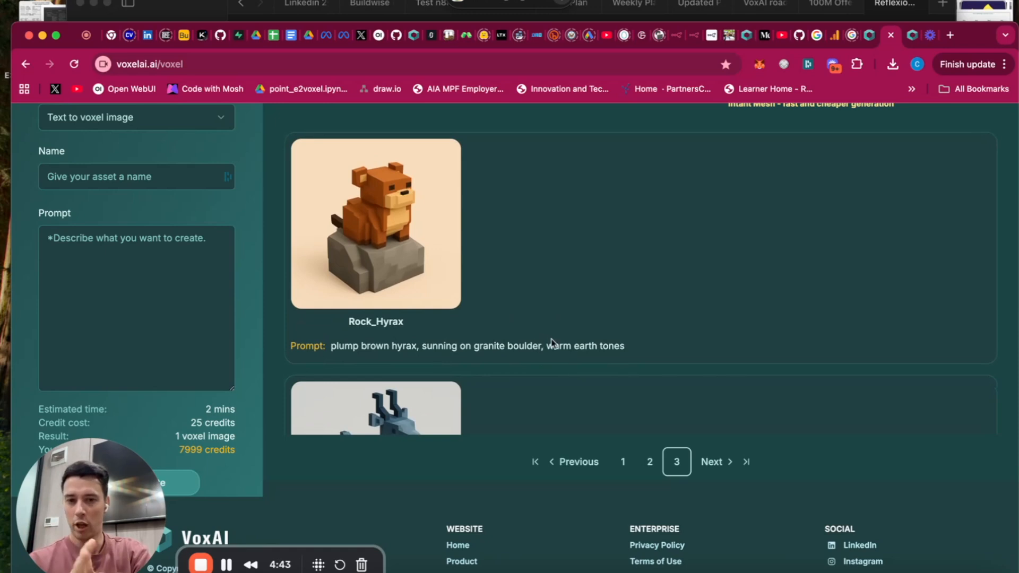
{"action": "scroll", "coordinate": [551, 346], "scroll_direction": "down", "scroll_amount": 1}
{"action": "scroll", "coordinate": [553, 354], "scroll_direction": "up", "scroll_amount": 1}
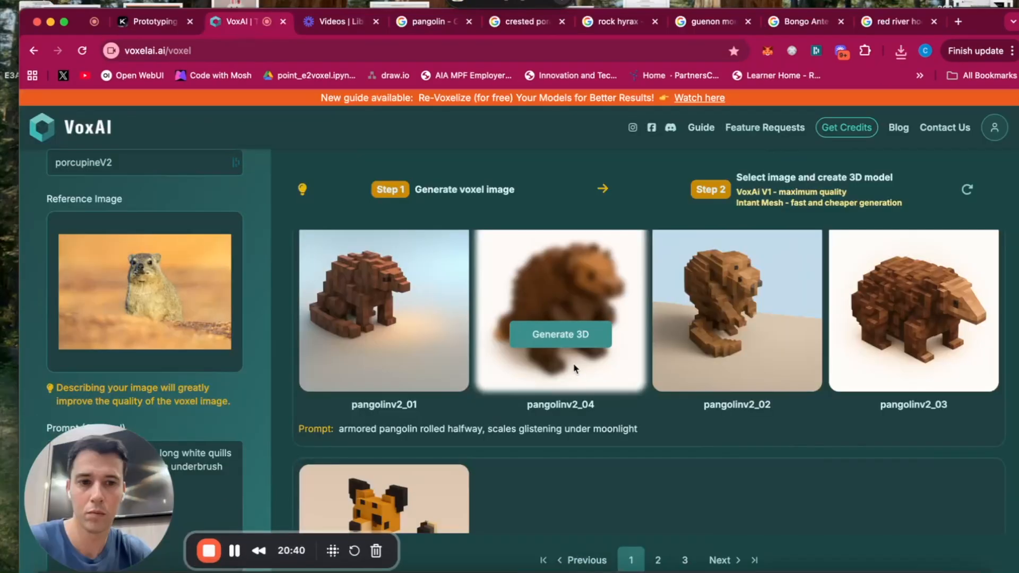
Find the Rock_Hyrax result and replace the porcupine description in the optional prompt with its prompt text.
{"action": "scroll", "coordinate": [683, 482], "scroll_direction": "down", "scroll_amount": 10}
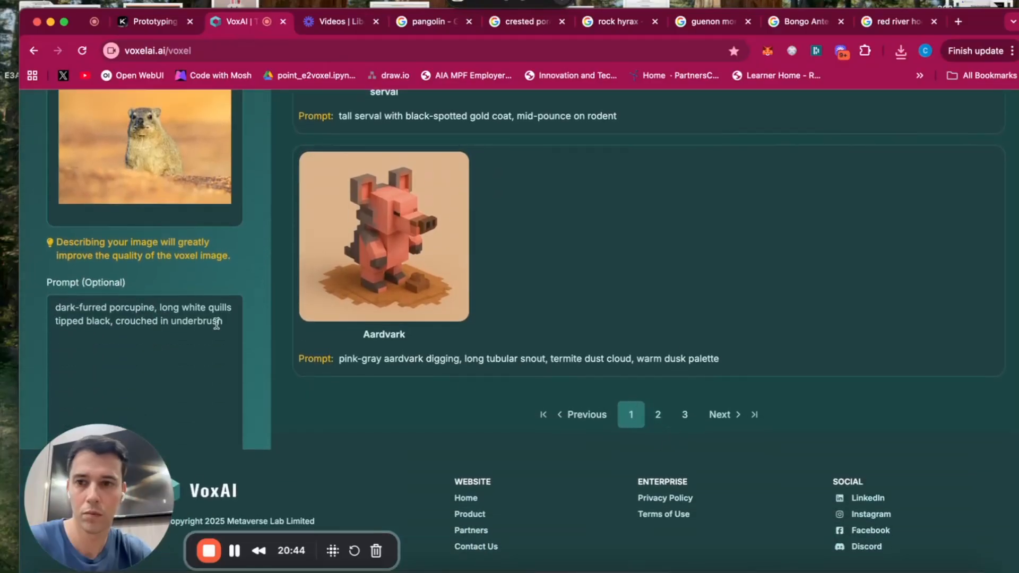
{"action": "scroll", "coordinate": [148, 302], "scroll_direction": "up", "scroll_amount": 2}
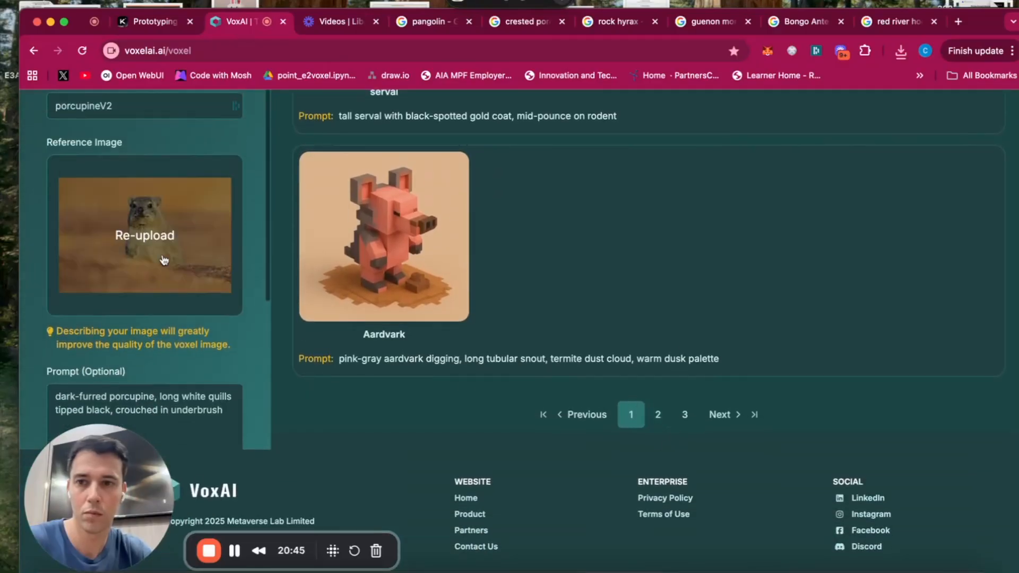
{"action": "left_click", "coordinate": [658, 417]}
{"action": "left_click_drag", "start_coordinate": [339, 359], "coordinate": [609, 365]}
{"action": "left_click", "coordinate": [632, 366]}
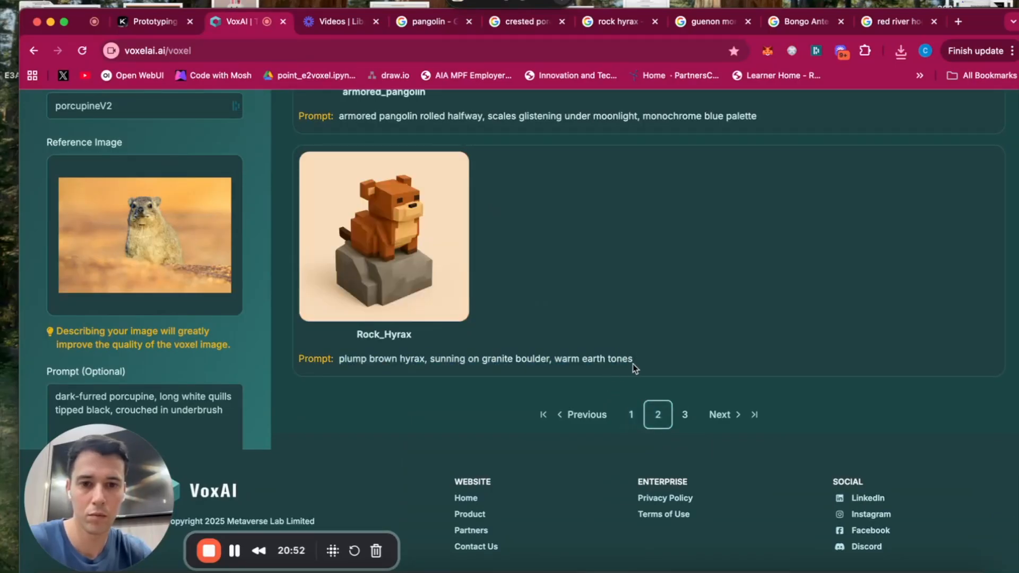
{"action": "left_click_drag", "start_coordinate": [632, 361], "coordinate": [342, 359]}
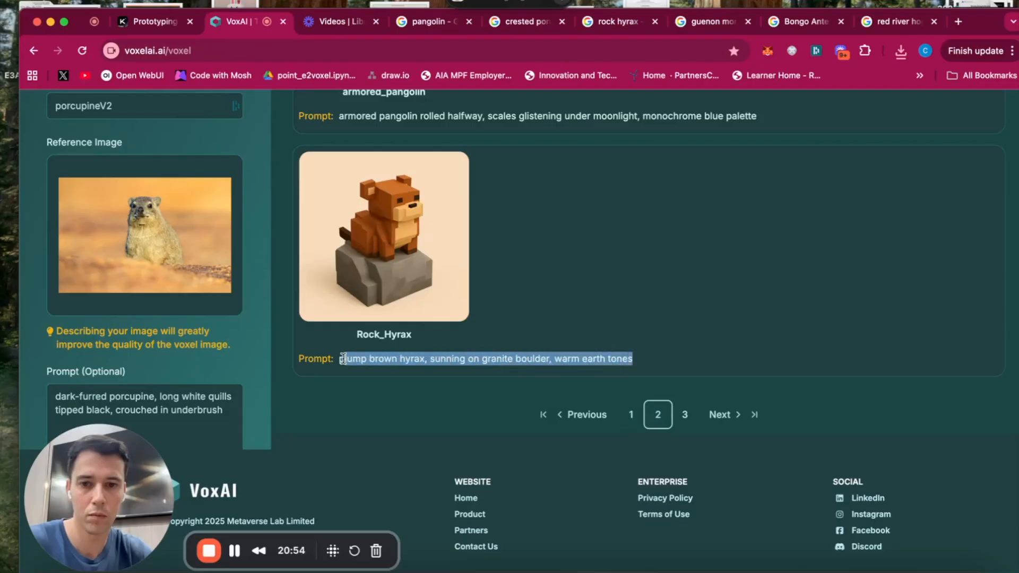
{"action": "key", "text": "super+c"}
{"action": "scroll", "coordinate": [187, 346], "scroll_direction": "down", "scroll_amount": 1}
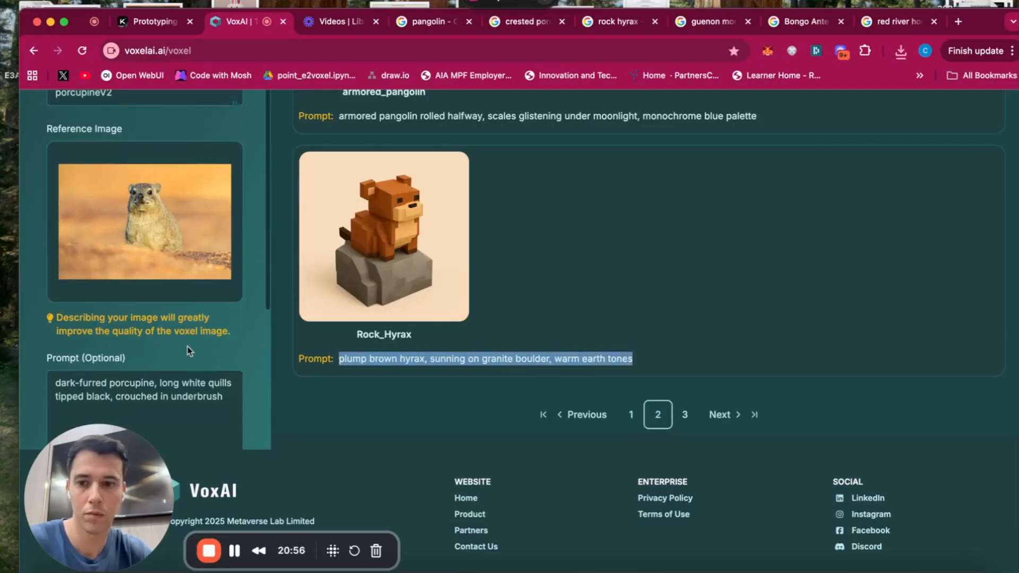
{"action": "left_click", "coordinate": [223, 382]}
{"action": "key", "text": "super+a"}
{"action": "key", "text": "super+v"}
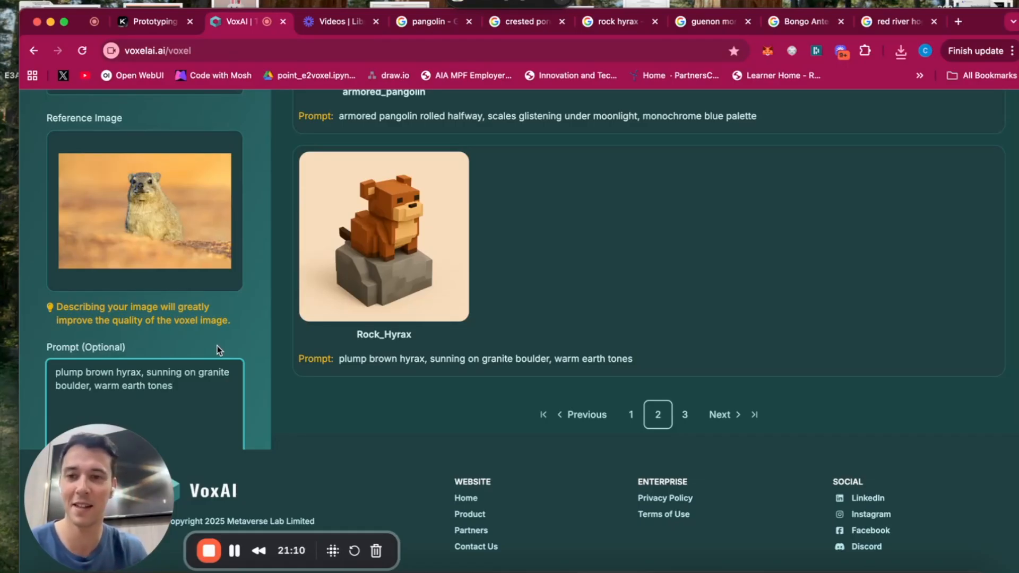
Remove "sunning on granite boulder," from the hyrax prompt and append ", featuring its natural and iconic pissed of face".
{"action": "type", "text": ","}
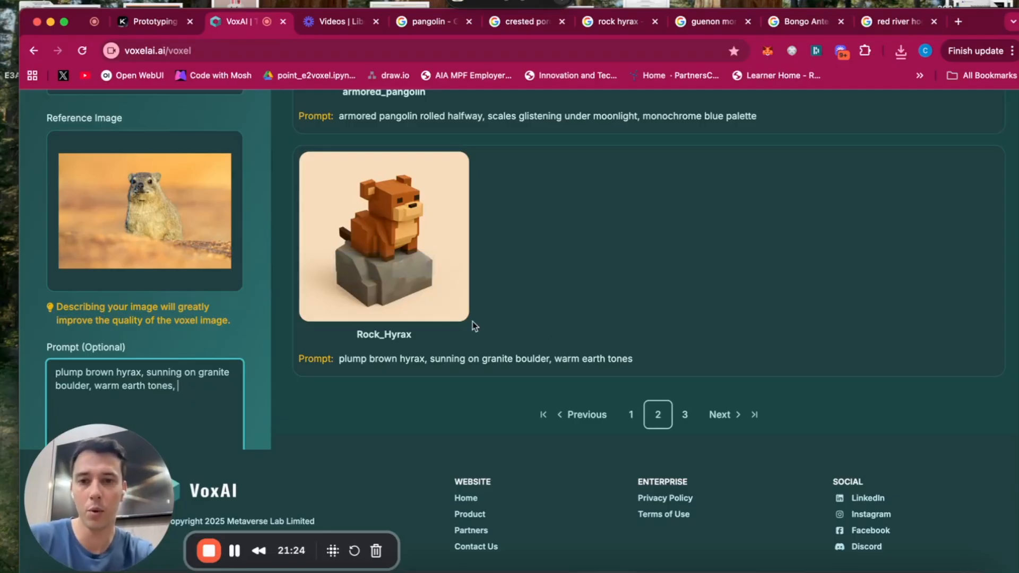
{"action": "mouse_move", "coordinate": [420, 308]}
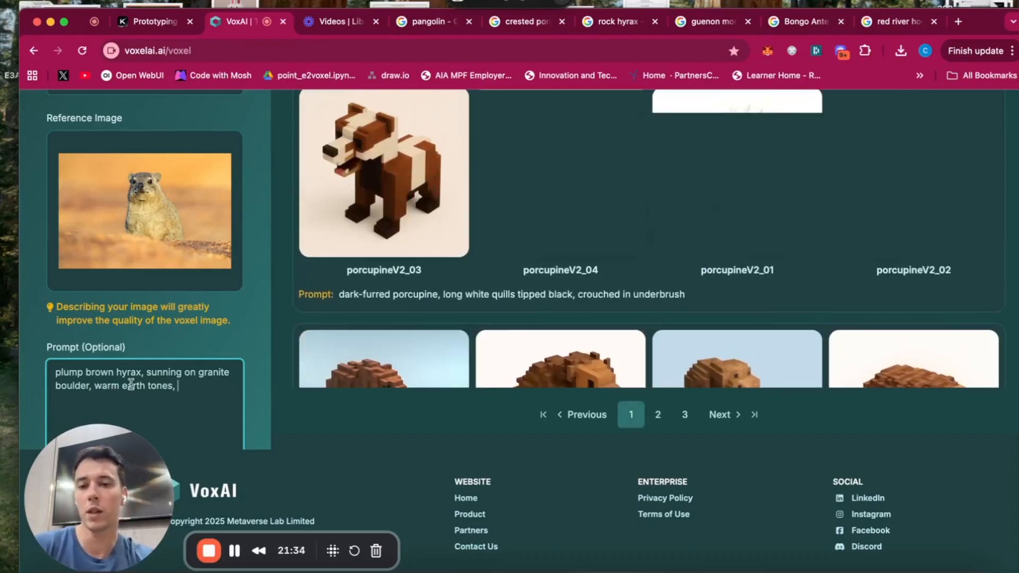
{"action": "scroll", "coordinate": [426, 306], "scroll_direction": "down", "scroll_amount": 6}
{"action": "scroll", "coordinate": [425, 304], "scroll_direction": "down", "scroll_amount": 6}
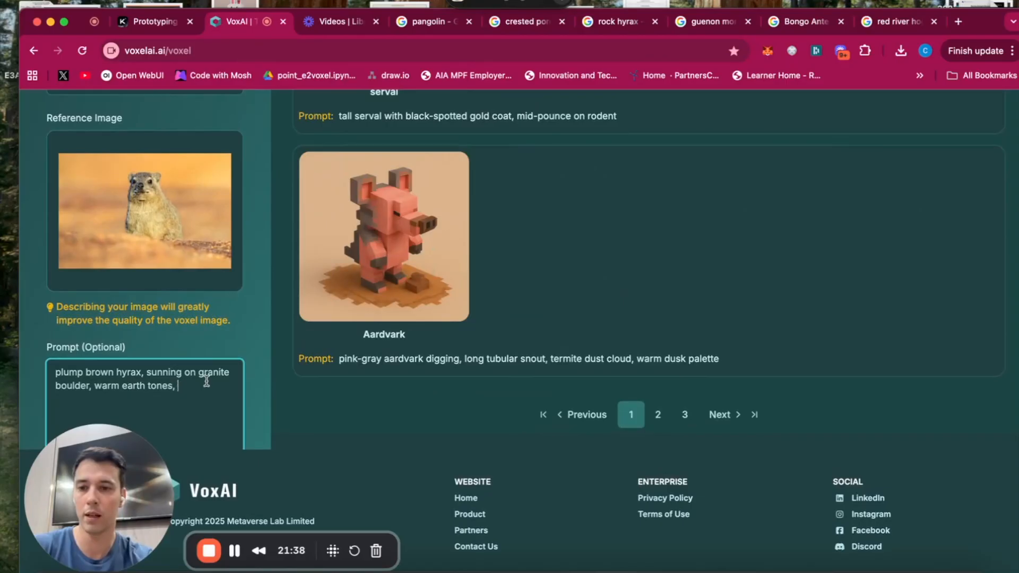
{"action": "left_click_drag", "start_coordinate": [93, 385], "coordinate": [148, 372]}
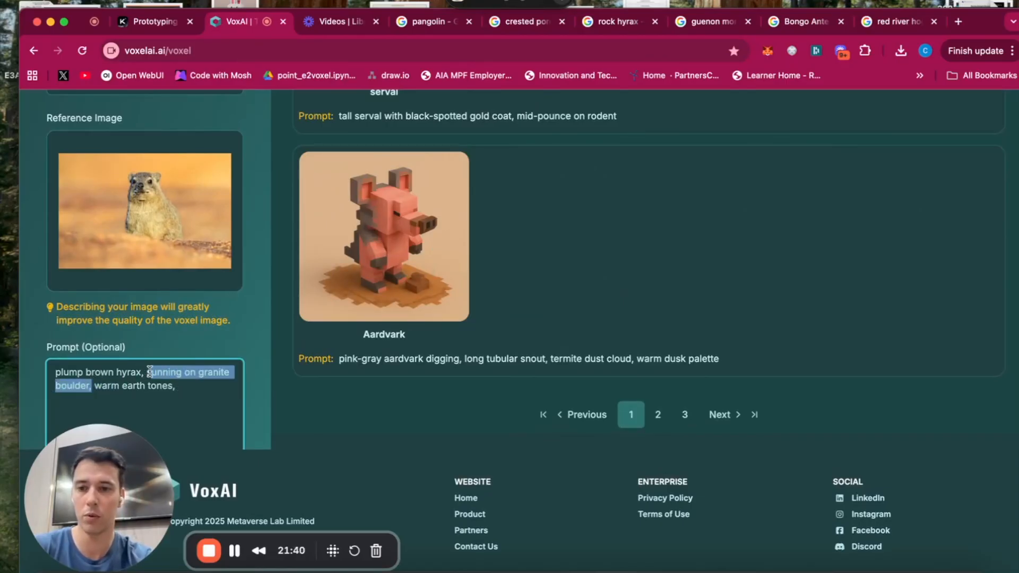
{"action": "type", "text": "s"}
{"action": "key", "text": "BackSpace"}
{"action": "key", "text": "BackSpace"}
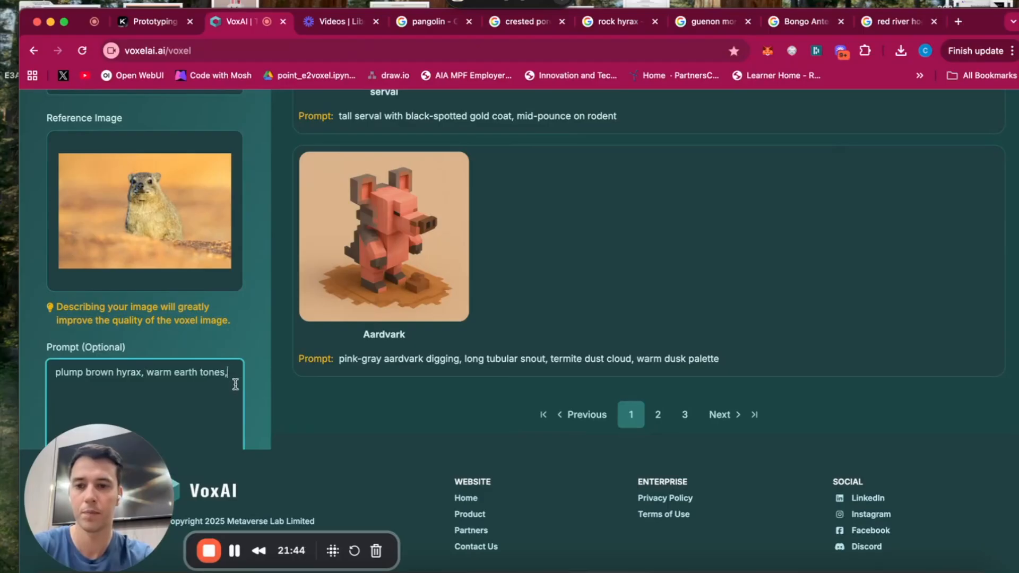
{"action": "type", "text": "featuring its natural and iconic pis"}
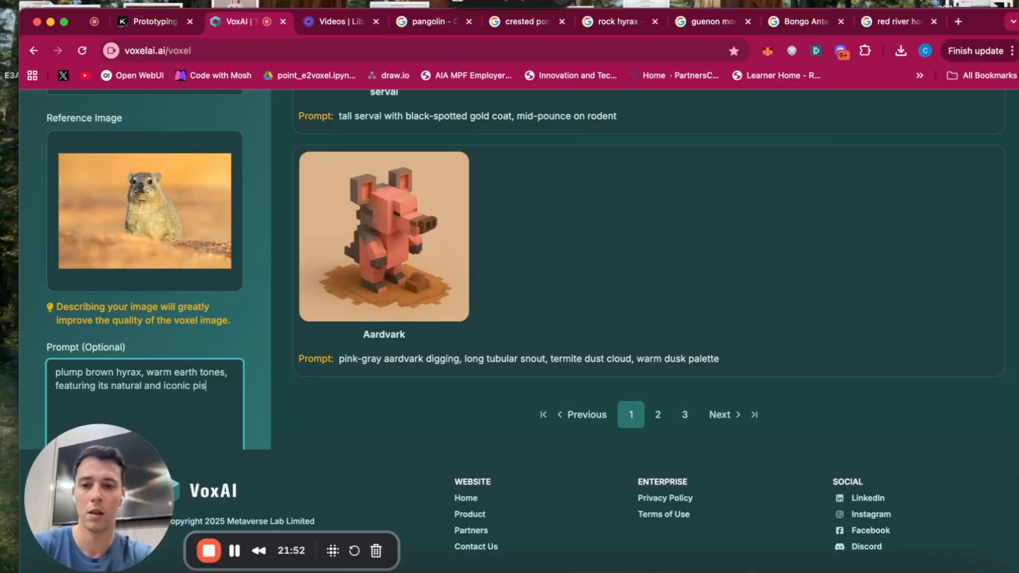
{"action": "type", "text": "sed of face"}
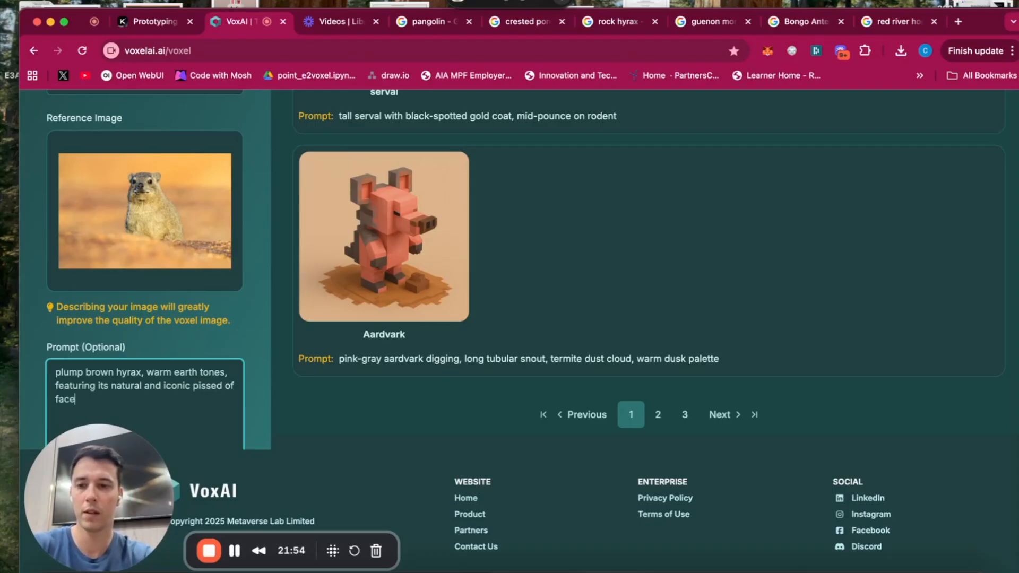
Rename the asset hyraxV2 and generate its voxel image from the reference photo and prompt.
{"action": "scroll", "coordinate": [249, 304], "scroll_direction": "up", "scroll_amount": 2}
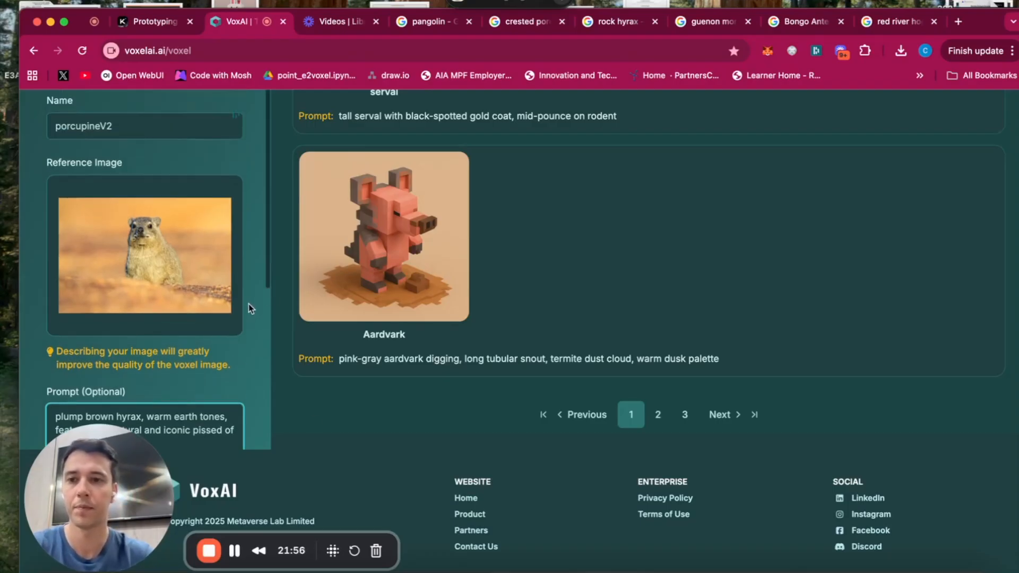
{"action": "scroll", "coordinate": [143, 289], "scroll_direction": "down", "scroll_amount": 1}
{"action": "left_click_drag", "start_coordinate": [142, 364], "coordinate": [116, 362]}
{"action": "key", "text": "super+c"}
{"action": "scroll", "coordinate": [143, 351], "scroll_direction": "up", "scroll_amount": 1}
{"action": "left_click_drag", "start_coordinate": [147, 128], "coordinate": [23, 119]}
{"action": "key", "text": "super+v"}
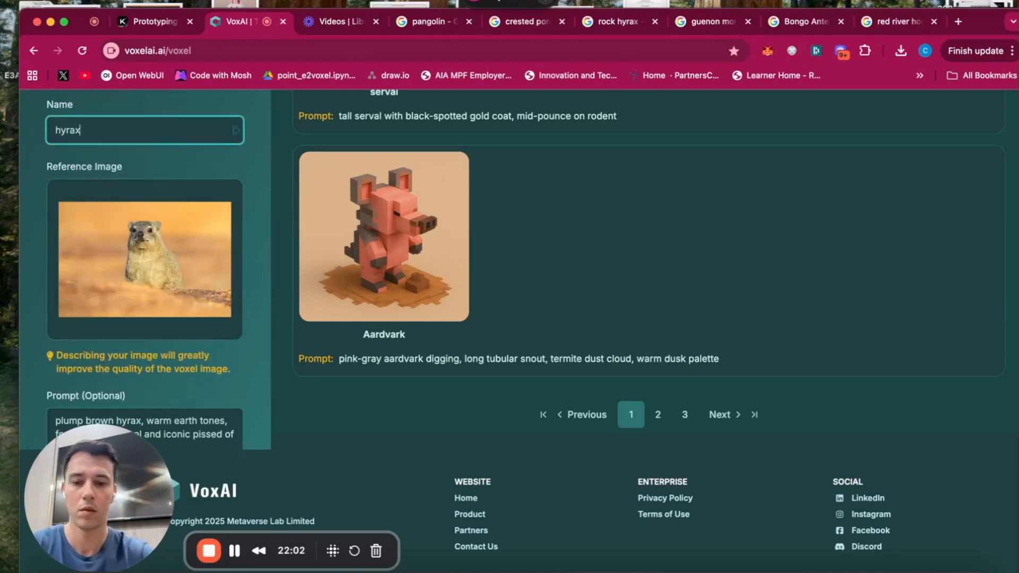
{"action": "scroll", "coordinate": [202, 345], "scroll_direction": "down", "scroll_amount": 5}
{"action": "left_click", "coordinate": [183, 409]}
{"action": "scroll", "coordinate": [197, 297], "scroll_direction": "up", "scroll_amount": 5}
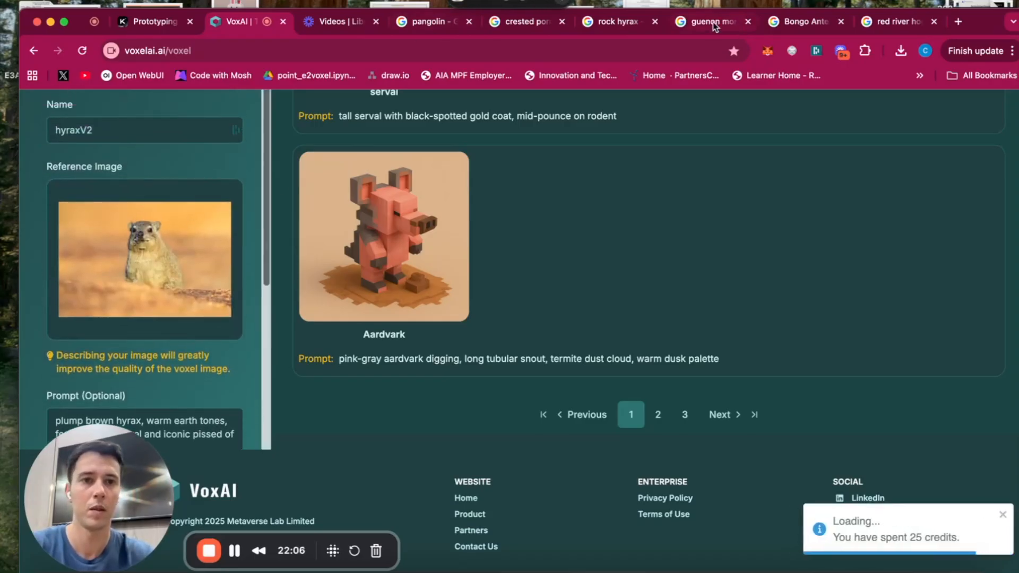
Switch to the guenon monkey Google search, show its image results and preview the seated Wolf's Guenon photo from Zoo Atlanta.
{"action": "left_click", "coordinate": [713, 21]}
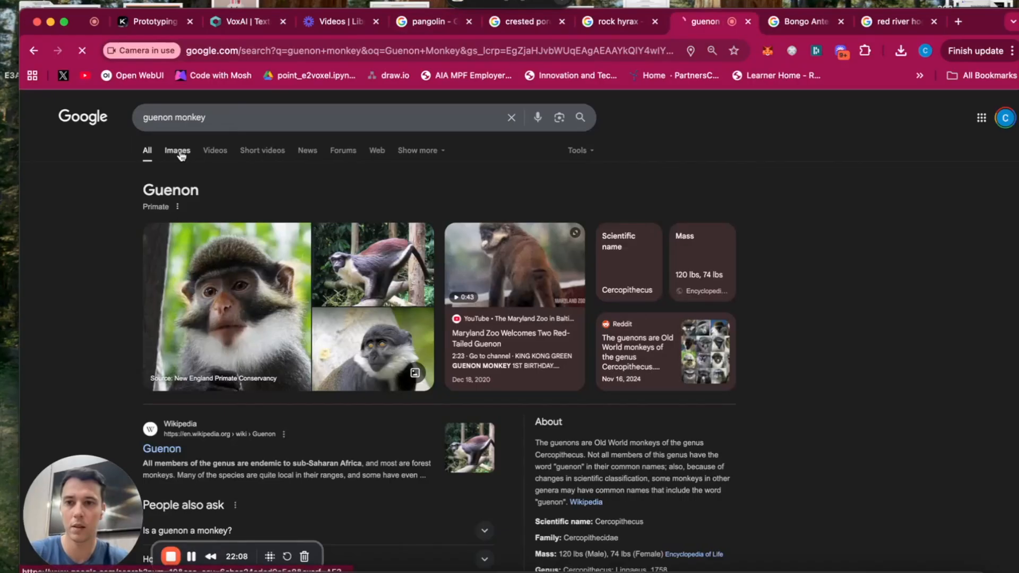
{"action": "left_click", "coordinate": [176, 151]}
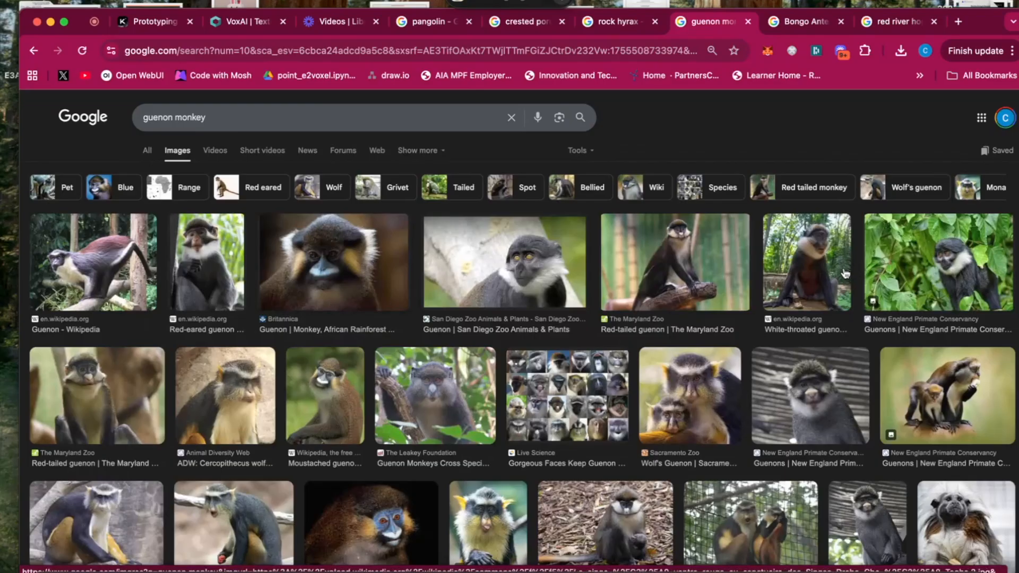
{"action": "scroll", "coordinate": [851, 270], "scroll_direction": "down", "scroll_amount": 1}
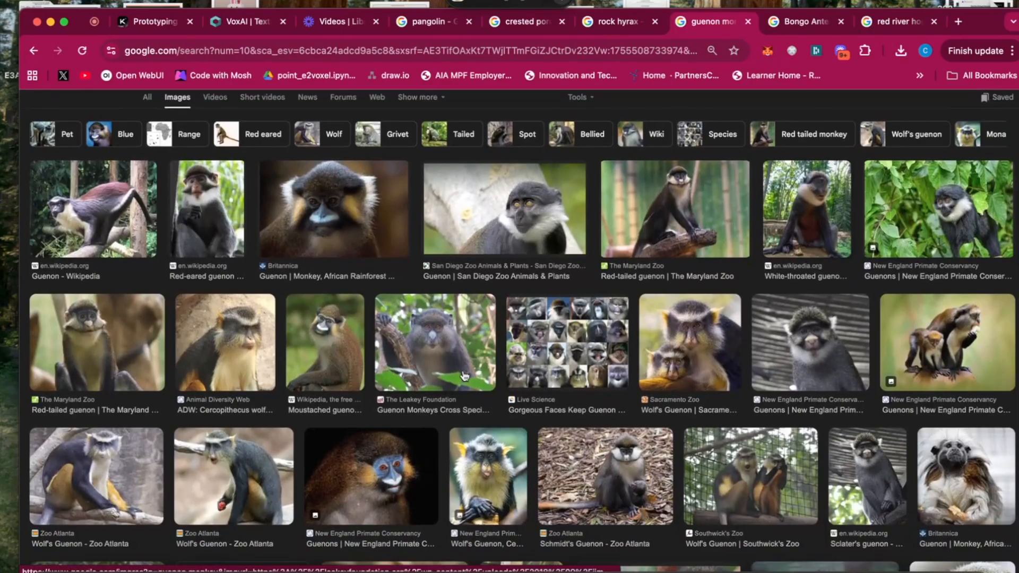
{"action": "left_click", "coordinate": [114, 488]}
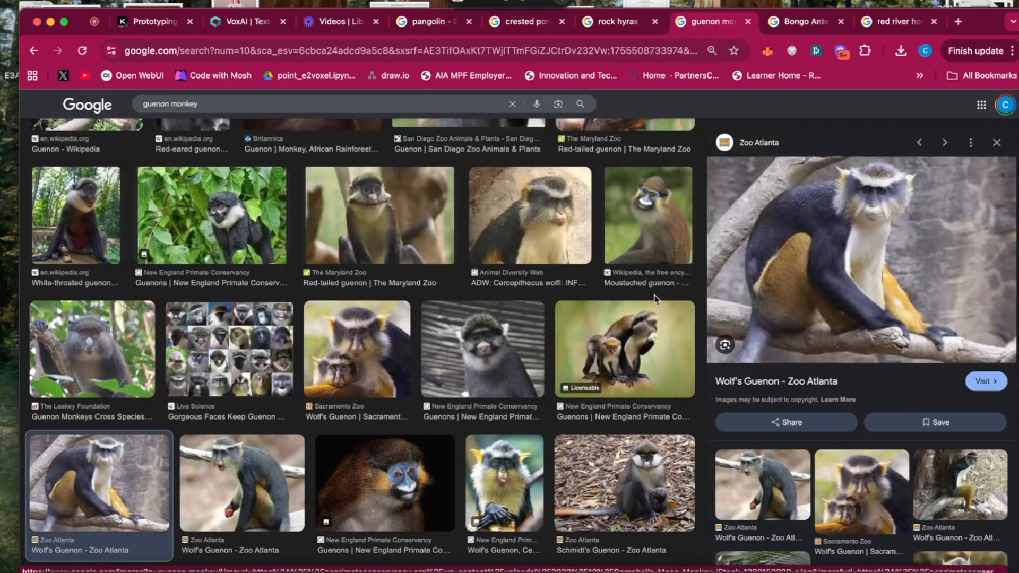
Save the previewed Wolf's Guenon photo to Downloads as wolfsguenon.png, using the .png extension.
{"action": "right_click", "coordinate": [896, 247]}
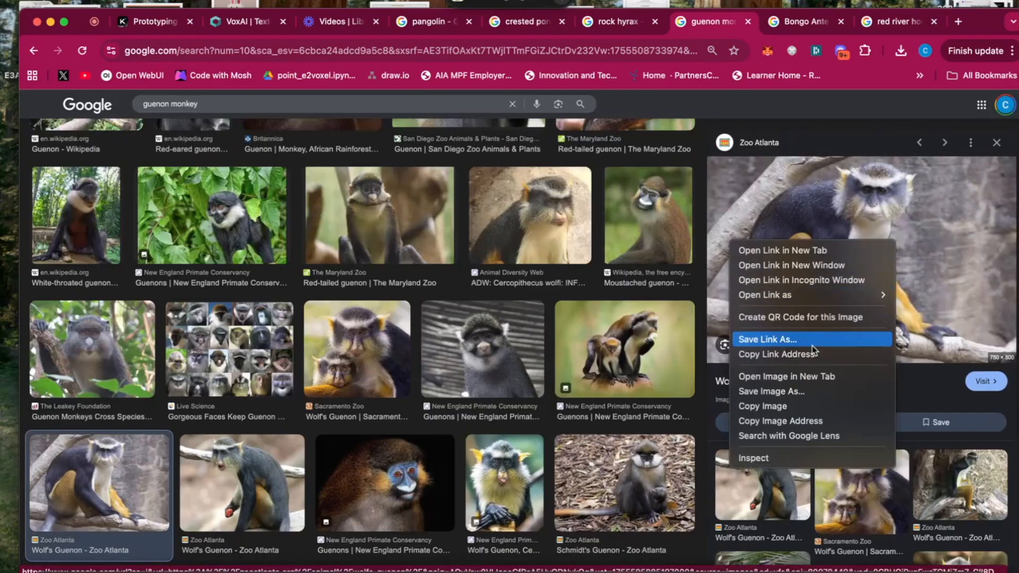
{"action": "left_click", "coordinate": [790, 392]}
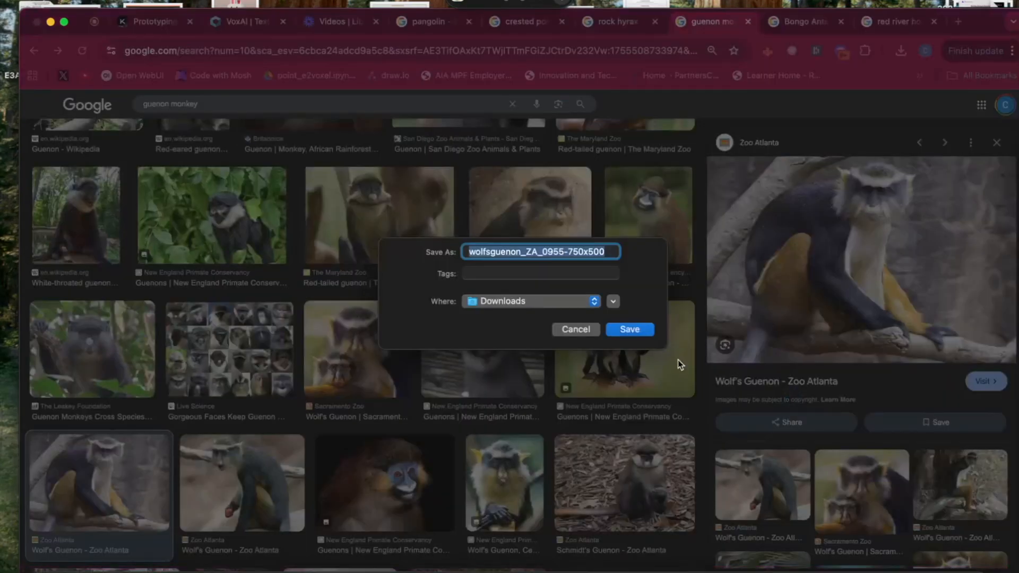
{"action": "key", "text": "Right"}
{"action": "key", "text": "BackSpace"}
{"action": "key", "text": "BackSpace"}
{"action": "key", "text": "BackSpace"}
{"action": "key", "text": "BackSpace"}
{"action": "key", "text": "BackSpace"}
{"action": "key", "text": "BackSpace"}
{"action": "key", "text": "BackSpace"}
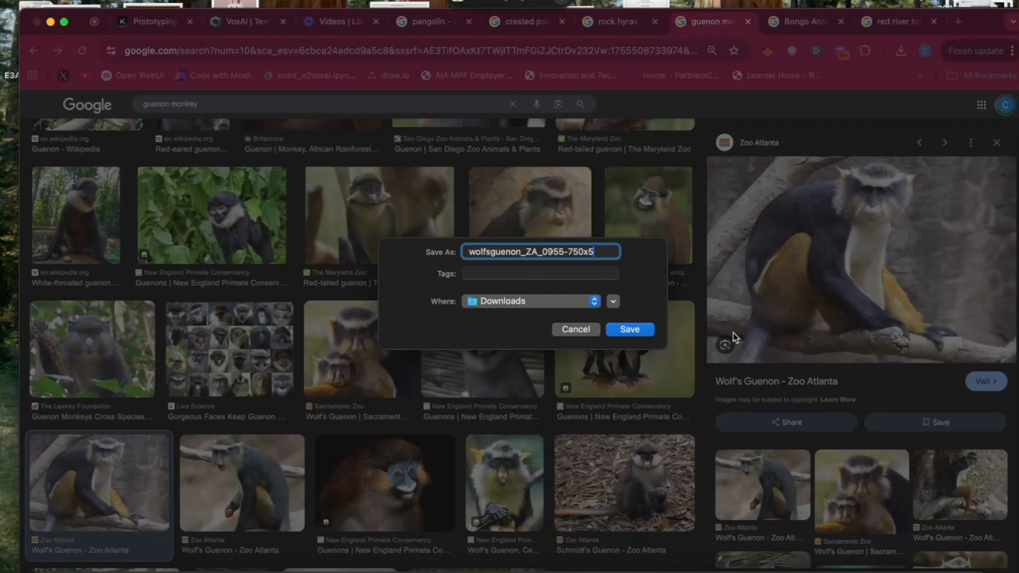
{"action": "key", "text": "BackSpace"}
{"action": "key", "text": "BackSpace"}
{"action": "key", "text": "BackSpace"}
{"action": "key", "text": "BackSpace"}
{"action": "key", "text": "BackSpace"}
{"action": "key", "text": "BackSpace"}
{"action": "key", "text": "BackSpace"}
{"action": "key", "text": "BackSpace"}
{"action": "key", "text": "BackSpace"}
{"action": "key", "text": "BackSpace"}
{"action": "type", "text": "n.png"}
{"action": "key", "text": "Return"}
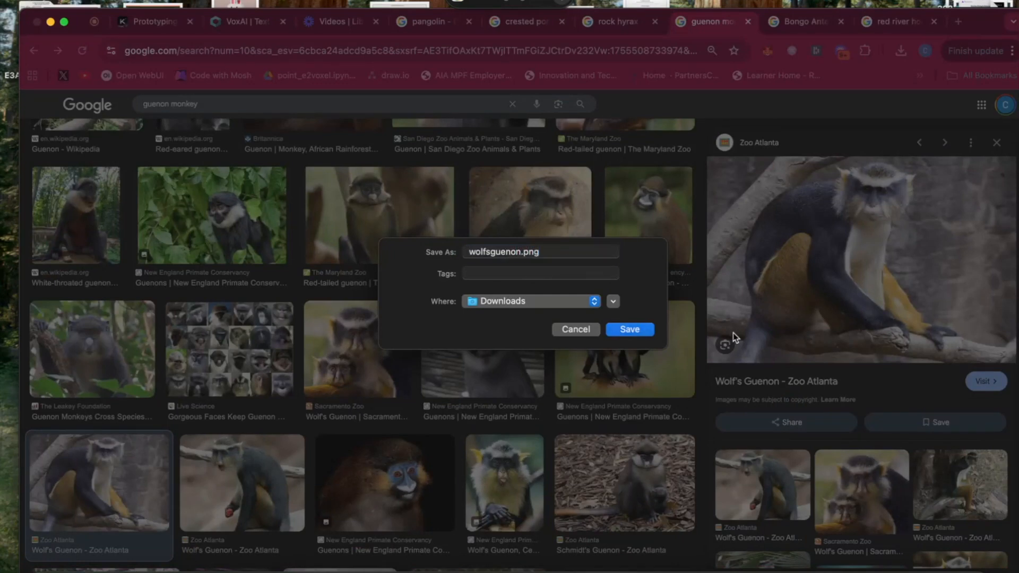
{"action": "left_click", "coordinate": [555, 334]}
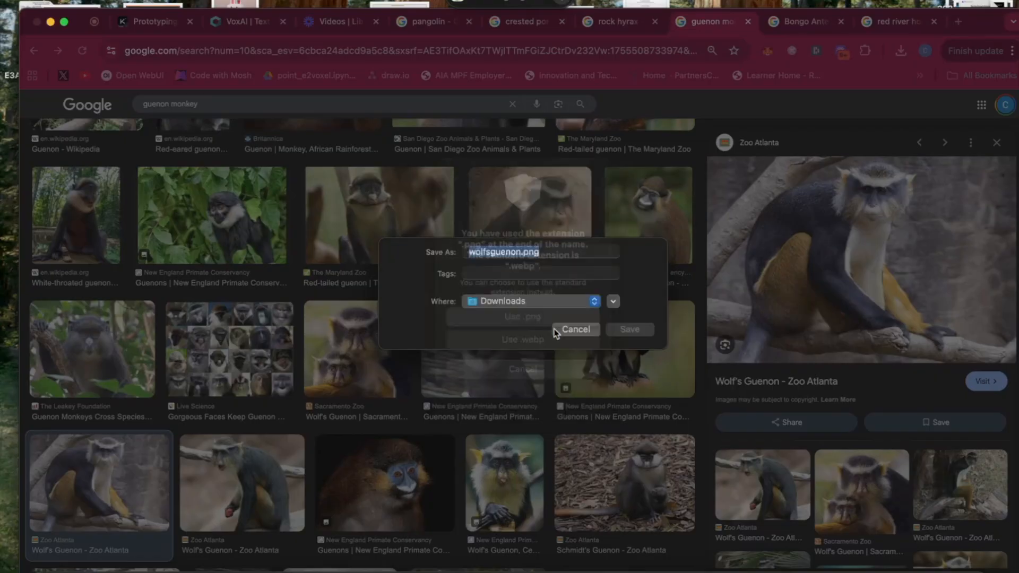
Return to VoxAI and replace the hyrax reference image with wolfsguenon.png from Downloads.
{"action": "left_click", "coordinate": [243, 19]}
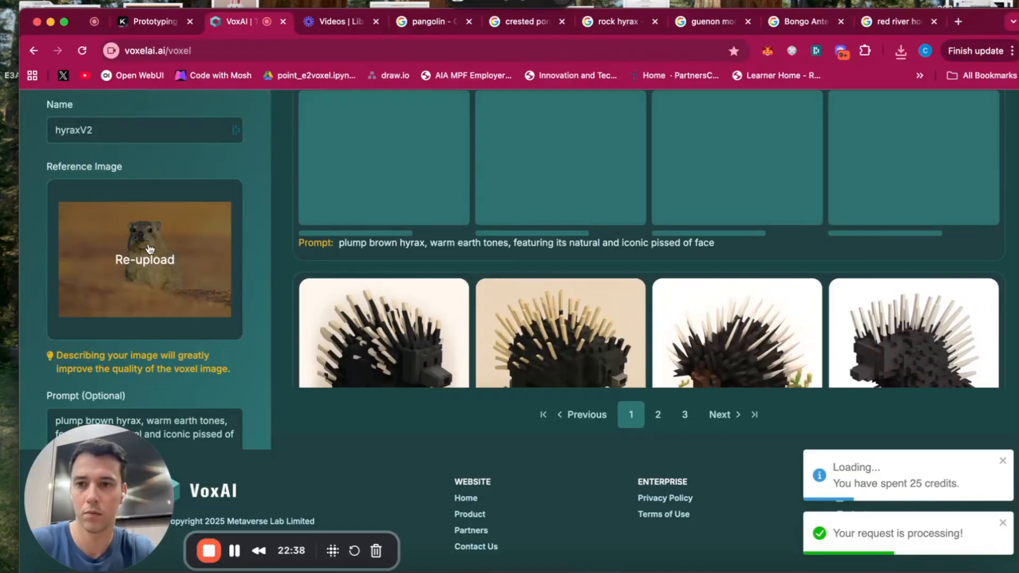
{"action": "left_click", "coordinate": [154, 262]}
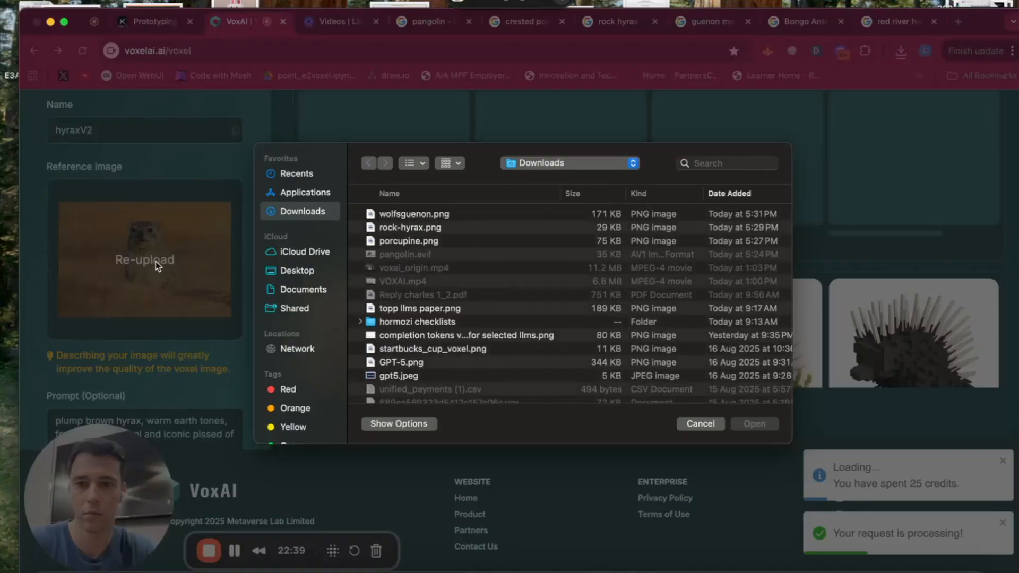
{"action": "left_click", "coordinate": [399, 217]}
{"action": "left_click", "coordinate": [761, 425]}
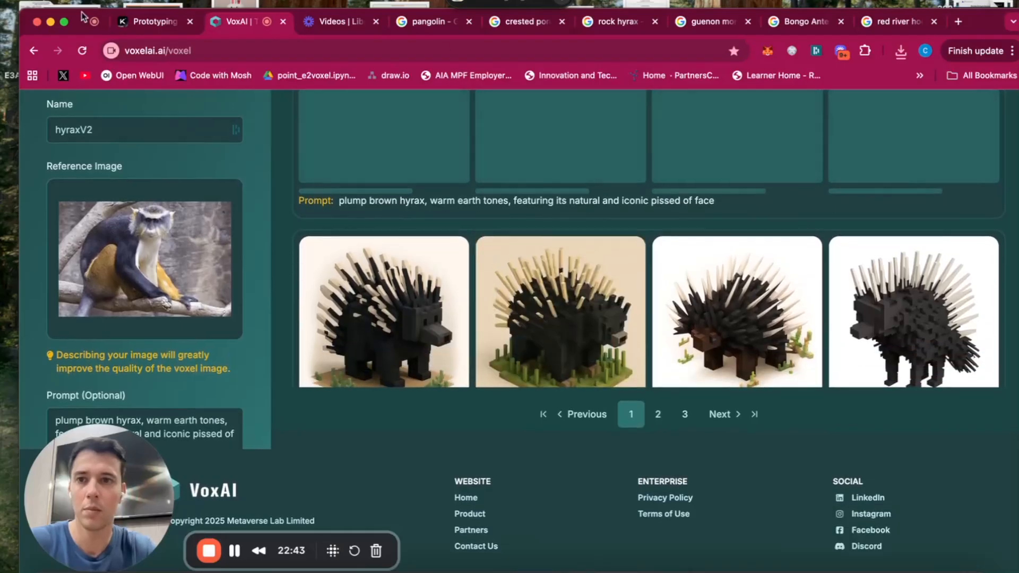
Copy "guenon with blue face, white nose stripe" from the Kimi chat's Guenon Monkey entry and replace the hyrax prompt in VoxAI with it.
{"action": "left_click", "coordinate": [139, 21]}
{"action": "scroll", "coordinate": [565, 326], "scroll_direction": "down", "scroll_amount": 1}
{"action": "scroll", "coordinate": [563, 325], "scroll_direction": "up", "scroll_amount": 4}
{"action": "scroll", "coordinate": [558, 324], "scroll_direction": "up", "scroll_amount": 1}
{"action": "scroll", "coordinate": [557, 322], "scroll_direction": "down", "scroll_amount": 3}
{"action": "scroll", "coordinate": [555, 319], "scroll_direction": "down", "scroll_amount": 5}
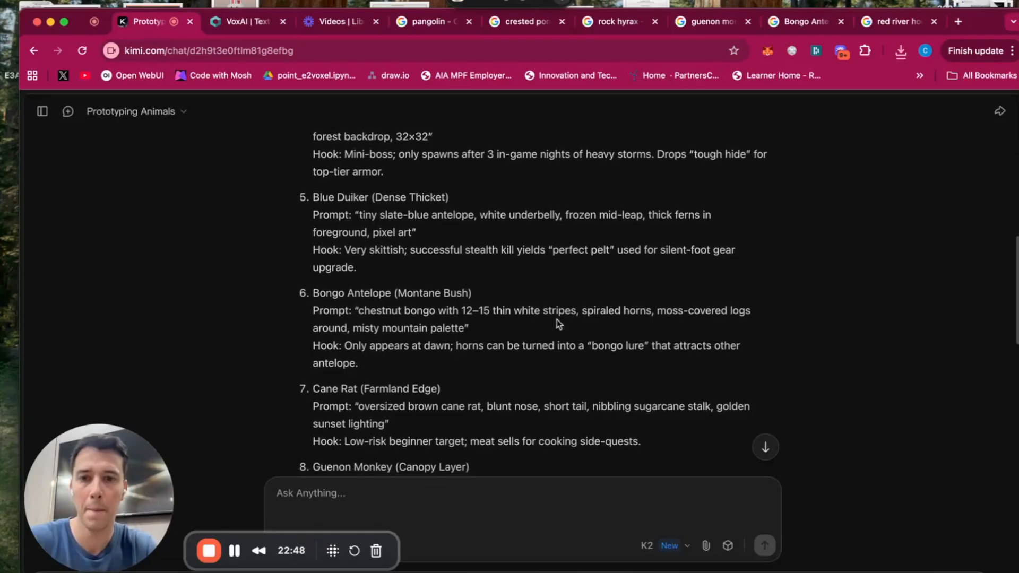
{"action": "left_click_drag", "start_coordinate": [358, 292], "coordinate": [554, 294]}
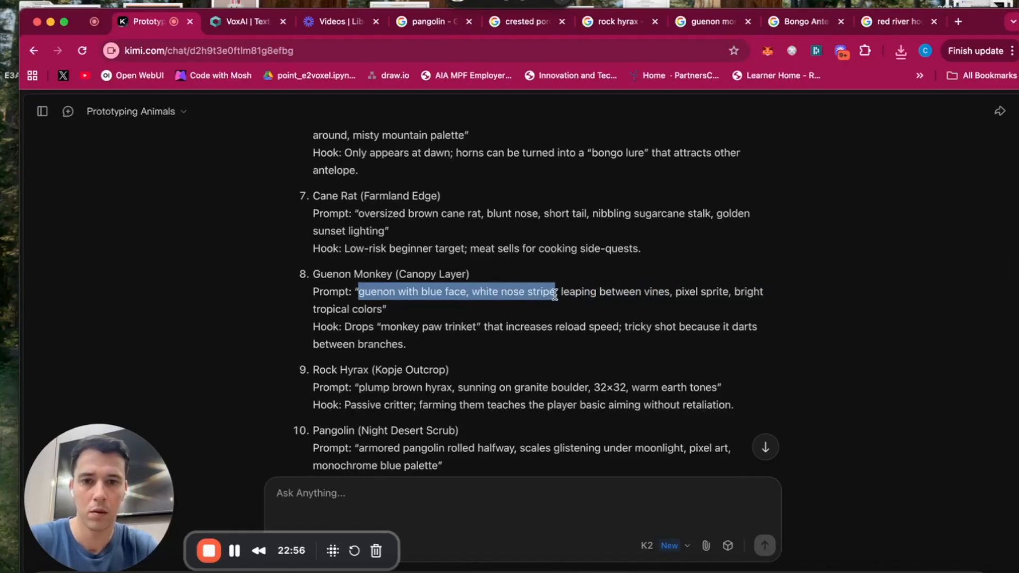
{"action": "left_click", "coordinate": [236, 22]}
{"action": "scroll", "coordinate": [167, 358], "scroll_direction": "down", "scroll_amount": 5}
{"action": "left_click_drag", "start_coordinate": [137, 250], "coordinate": [40, 225]}
{"action": "key", "text": "super+v"}
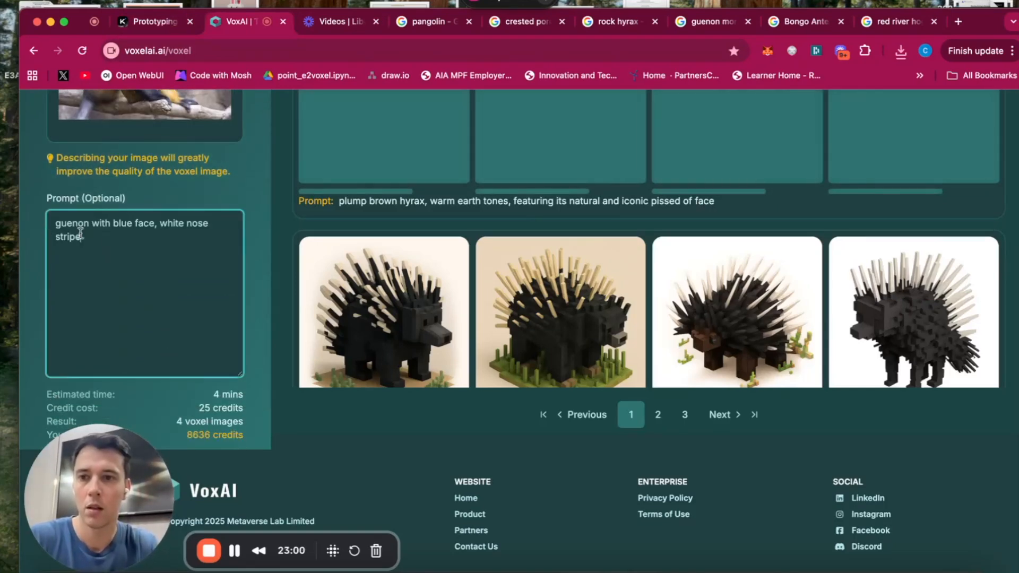
Insert "and white" after "blue" in the guenon prompt and append ", yellow legs" at its end.
{"action": "scroll", "coordinate": [129, 243], "scroll_direction": "up", "scroll_amount": 2}
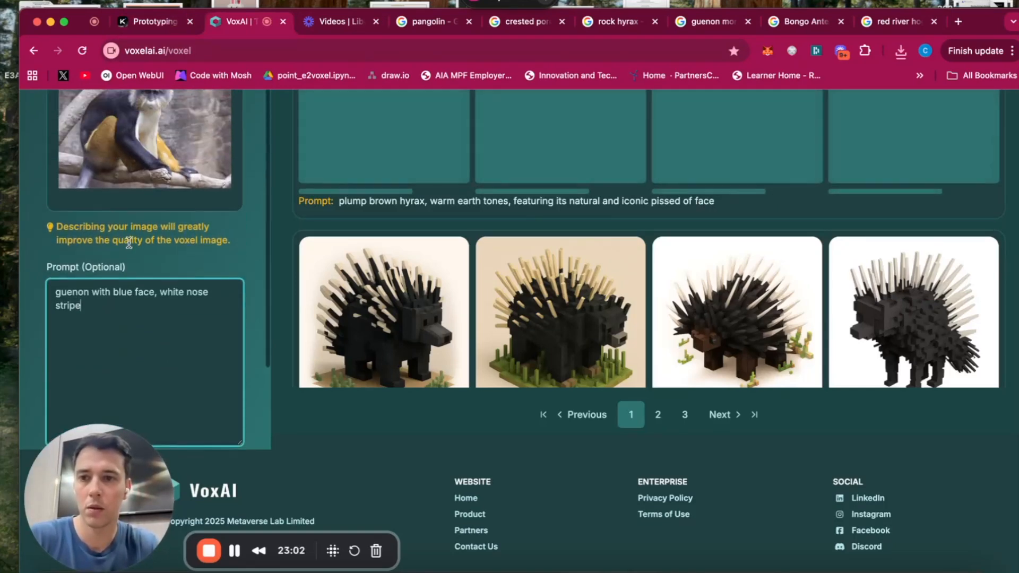
{"action": "scroll", "coordinate": [129, 243], "scroll_direction": "up", "scroll_amount": 1}
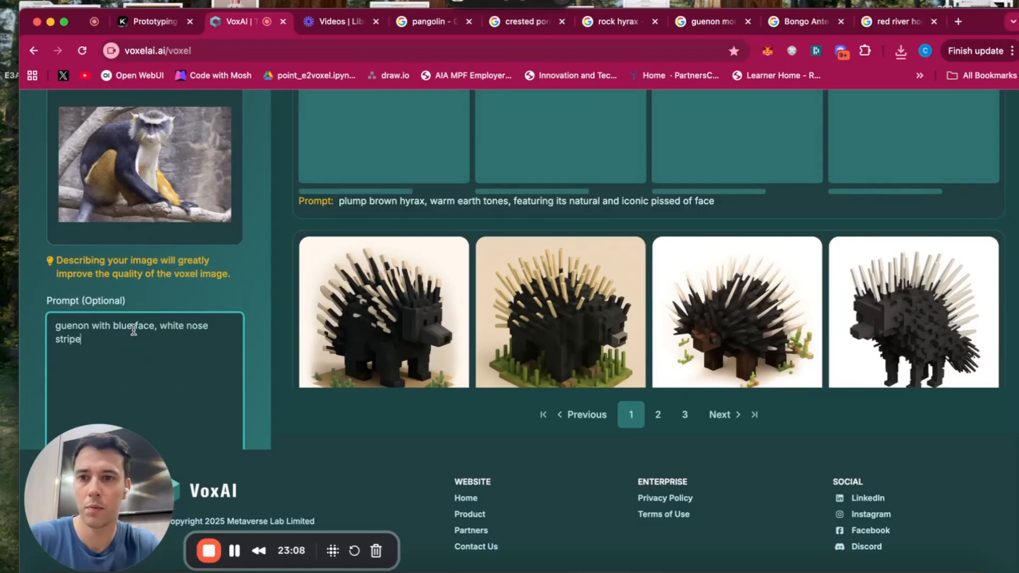
{"action": "left_click", "coordinate": [134, 326]}
{"action": "type", "text": "and white"}
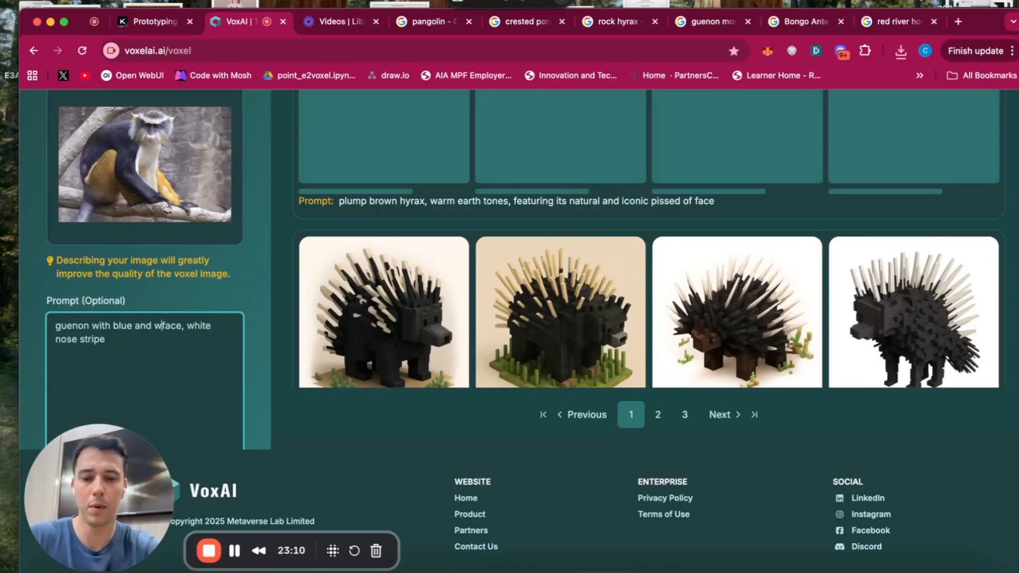
{"action": "left_click", "coordinate": [122, 342]}
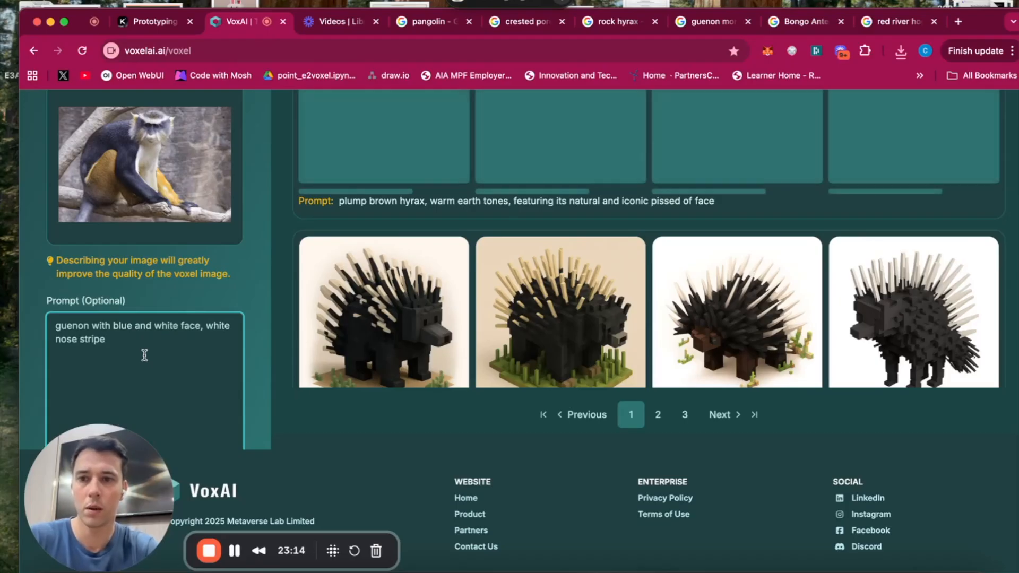
{"action": "type", "text": ","}
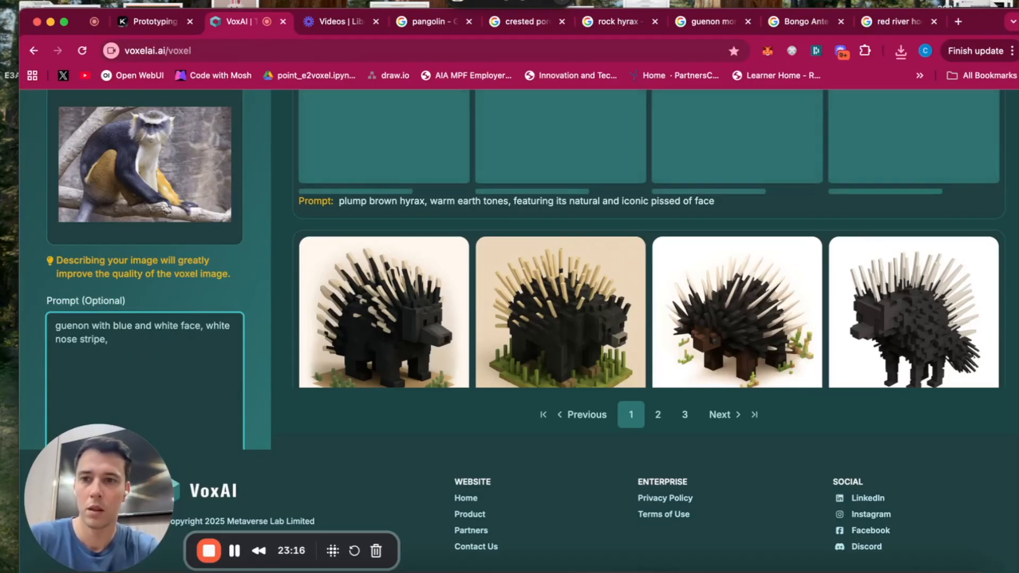
{"action": "type", "text": " yellow"}
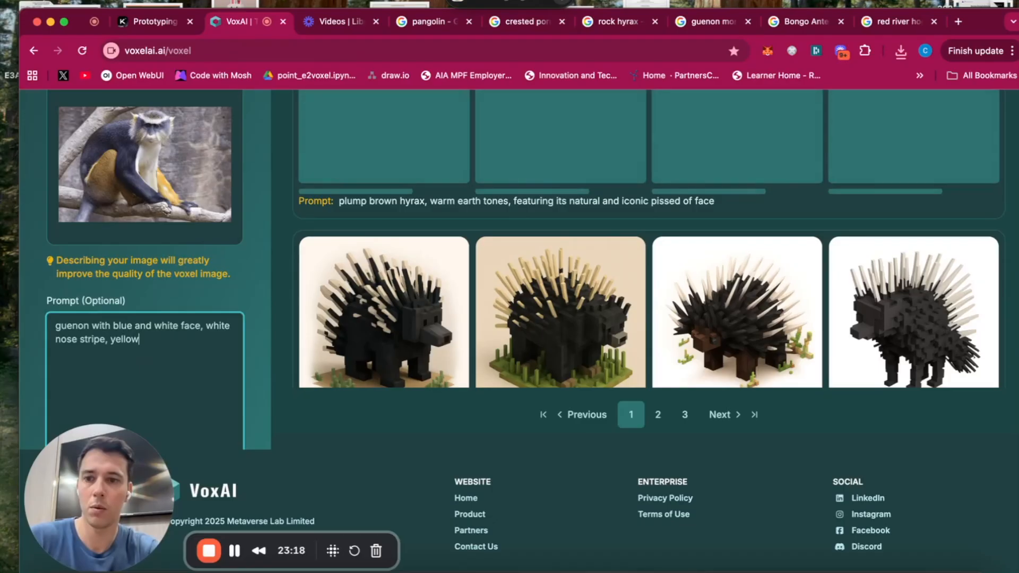
{"action": "type", "text": " legs"}
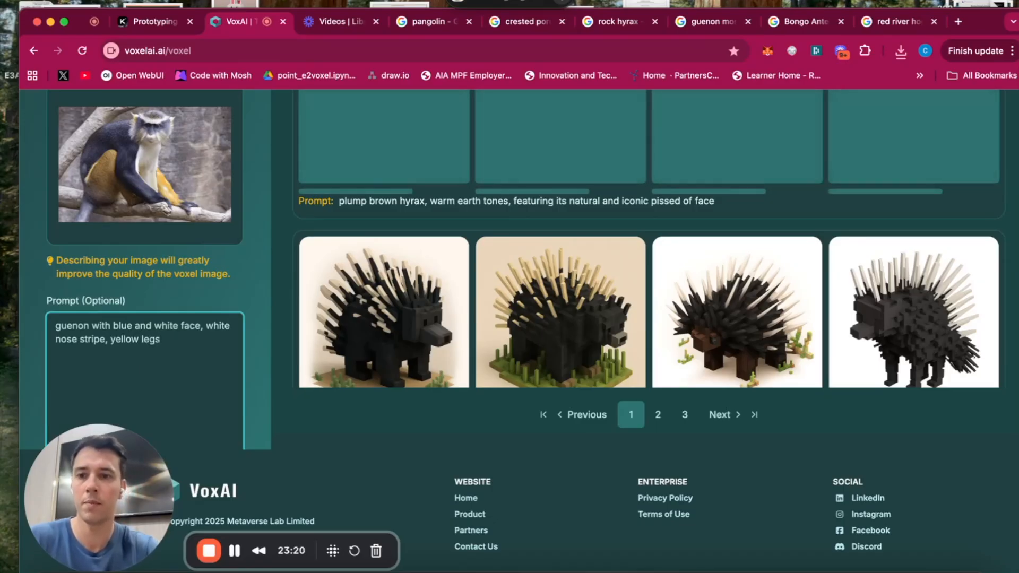
{"action": "scroll", "coordinate": [170, 271], "scroll_direction": "up", "scroll_amount": 2}
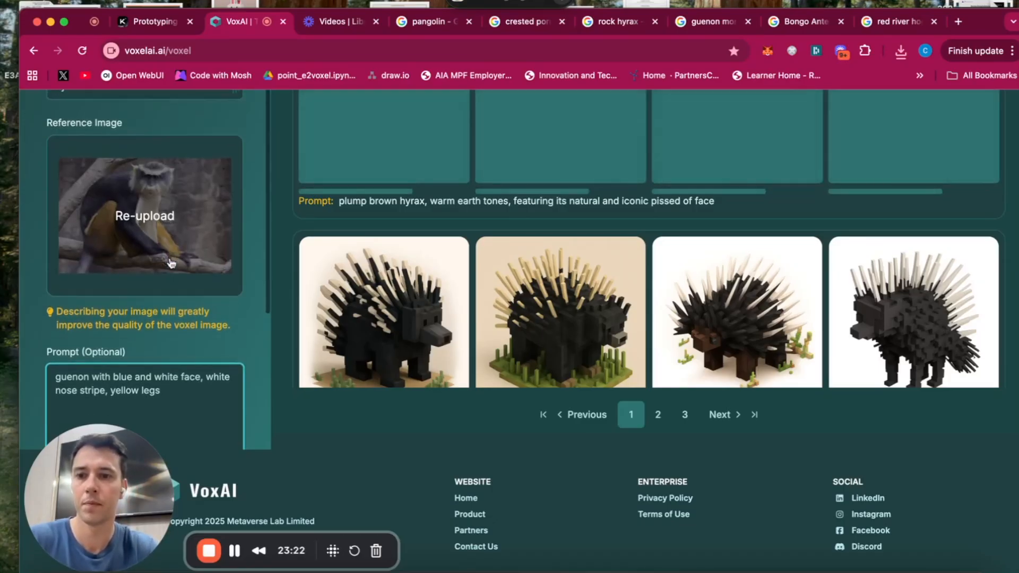
{"action": "scroll", "coordinate": [169, 288], "scroll_direction": "up", "scroll_amount": 1}
{"action": "scroll", "coordinate": [168, 287], "scroll_direction": "down", "scroll_amount": 1}
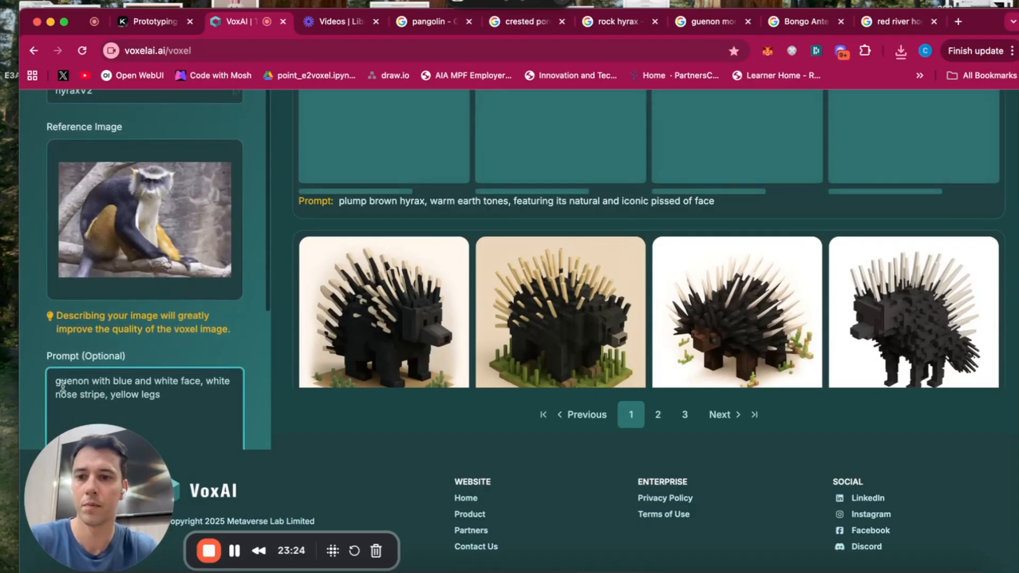
{"action": "left_click", "coordinate": [53, 381]}
{"action": "type", "text": "mon"}
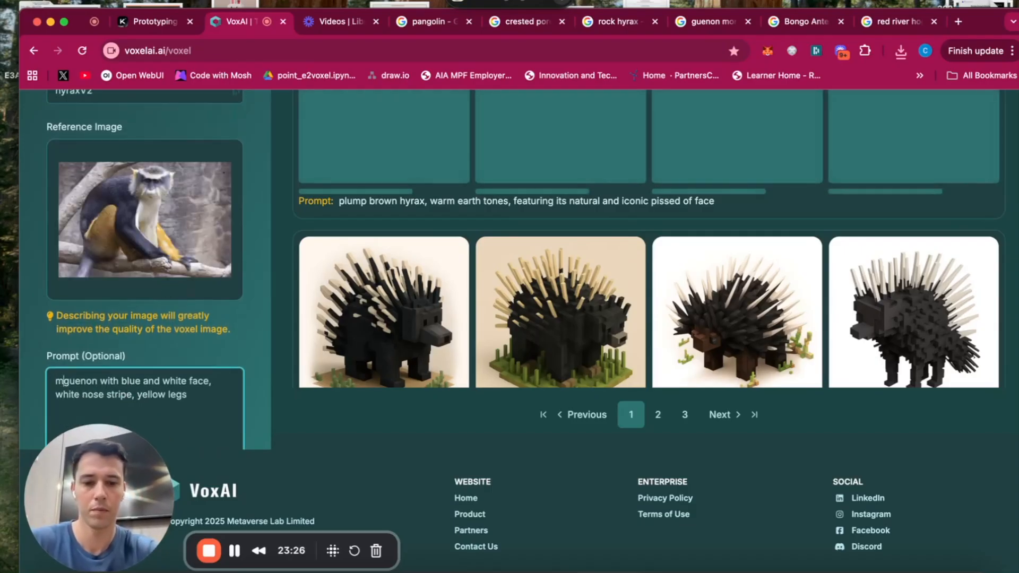
{"action": "type", "text": "key"}
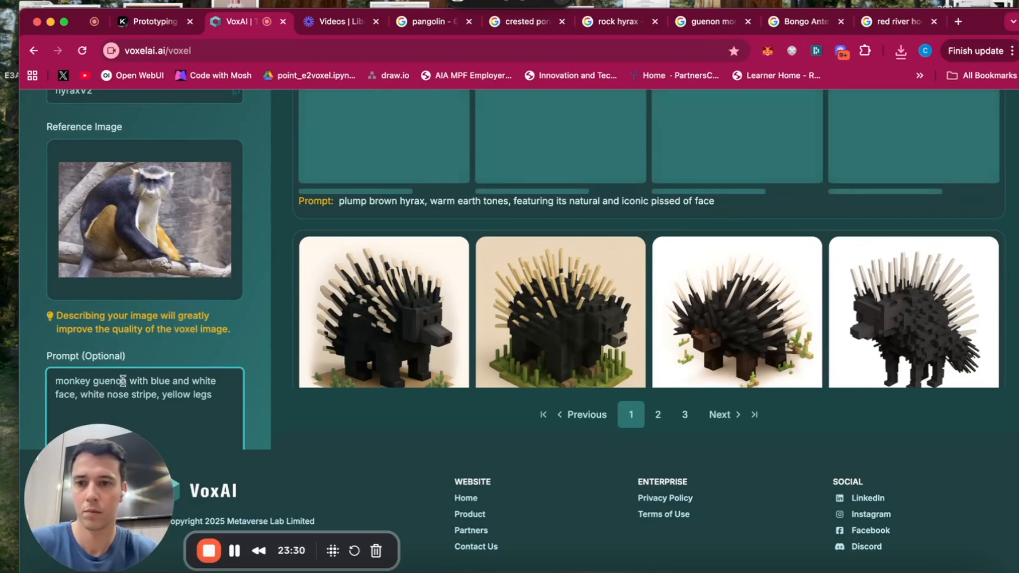
{"action": "left_click_drag", "start_coordinate": [121, 382], "coordinate": [1, 381]}
{"action": "left_click", "coordinate": [110, 381]}
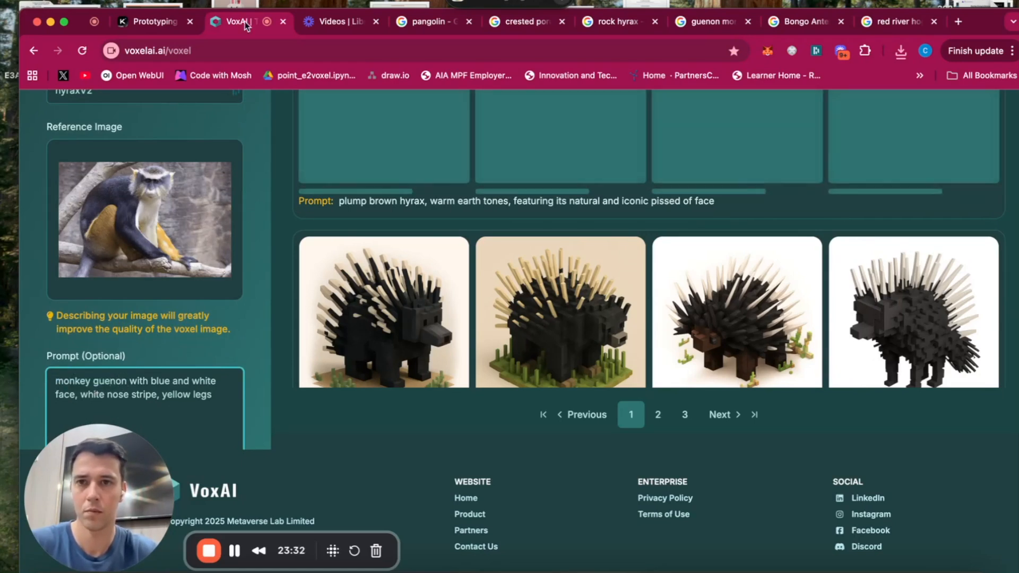
{"action": "left_click", "coordinate": [129, 27]}
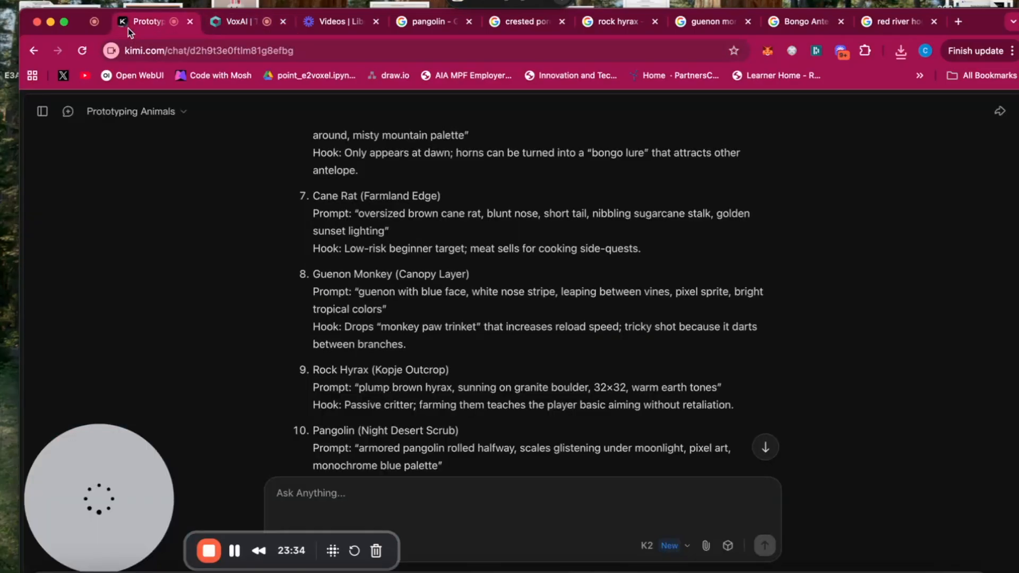
{"action": "left_click", "coordinate": [231, 22]}
{"action": "left_click_drag", "start_coordinate": [129, 382], "coordinate": [54, 381]}
{"action": "left_click", "coordinate": [93, 381]}
{"action": "key", "text": "BackSpace"}
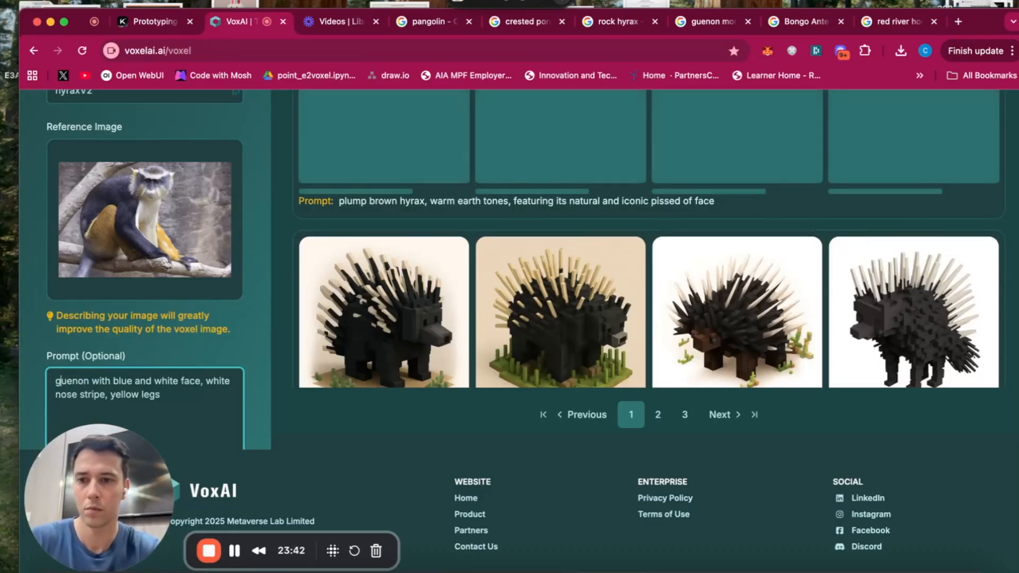
Insert "monkey" after "guenon" in the optional prompt.
{"action": "key", "text": "Right"}
{"action": "key", "text": "Right"}
{"action": "type", "text": "monke"}
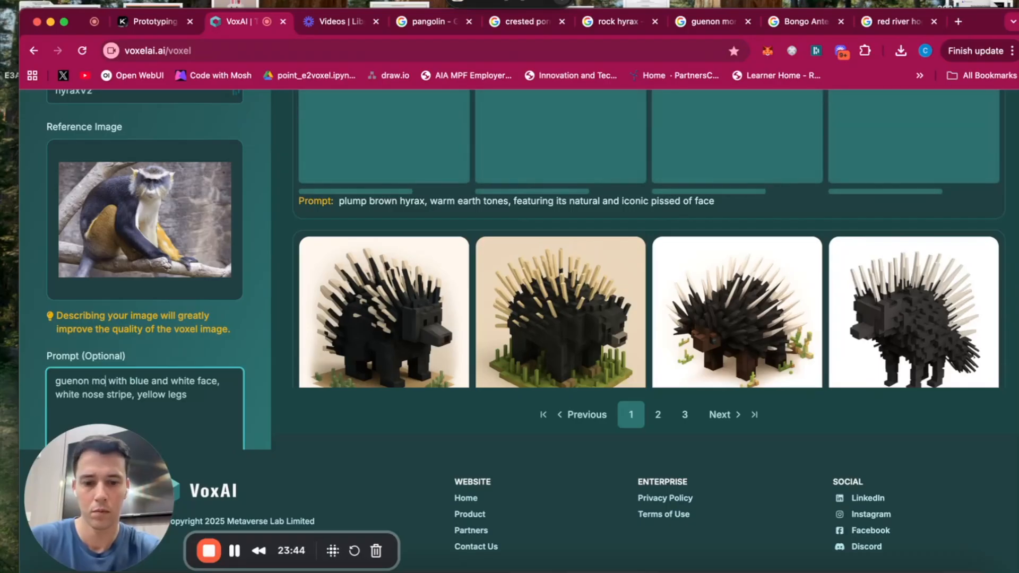
{"action": "type", "text": "y"}
Copy "guenon monkey" from the prompt and replace the asset name hyraxV2 with it.
{"action": "left_click_drag", "start_coordinate": [128, 381], "coordinate": [21, 373]}
{"action": "key", "text": "ctrl+c"}
{"action": "scroll", "coordinate": [103, 159], "scroll_direction": "up", "scroll_amount": 1}
{"action": "double_click", "coordinate": [102, 129]}
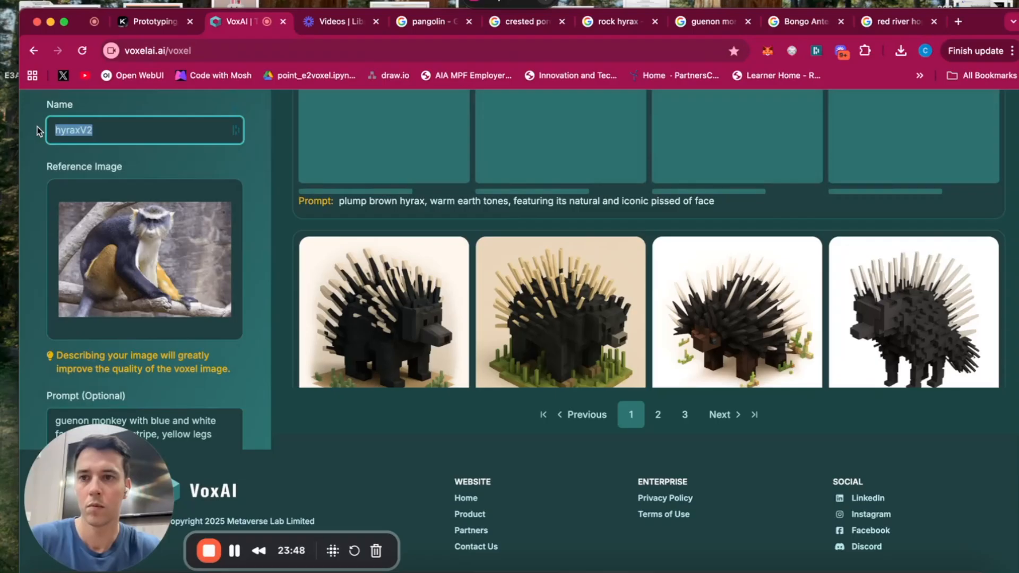
{"action": "key", "text": "ctrl+v"}
Generate the guenon monkey voxel images from the reference photo and prompt.
{"action": "scroll", "coordinate": [120, 212], "scroll_direction": "down", "scroll_amount": 5}
{"action": "scroll", "coordinate": [129, 223], "scroll_direction": "up", "scroll_amount": 3}
{"action": "scroll", "coordinate": [130, 227], "scroll_direction": "down", "scroll_amount": 3}
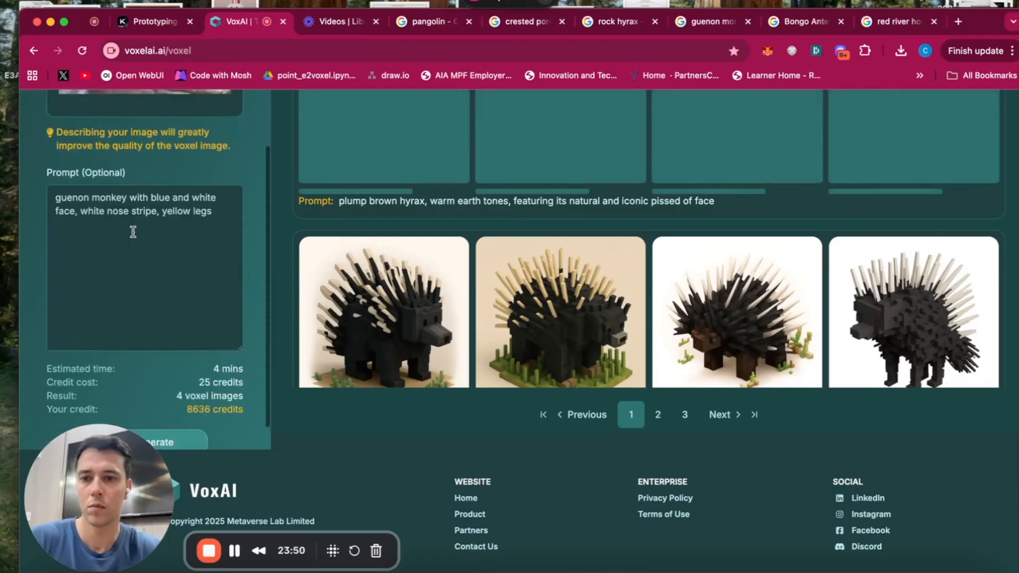
{"action": "left_click", "coordinate": [186, 413]}
{"action": "scroll", "coordinate": [169, 336], "scroll_direction": "up", "scroll_amount": 4}
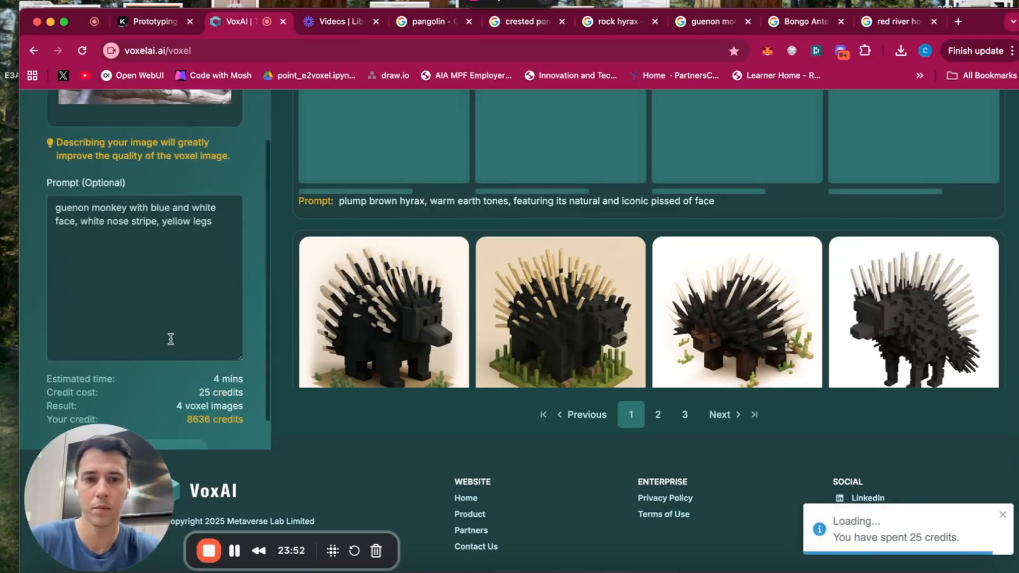
{"action": "scroll", "coordinate": [170, 338], "scroll_direction": "up", "scroll_amount": 2}
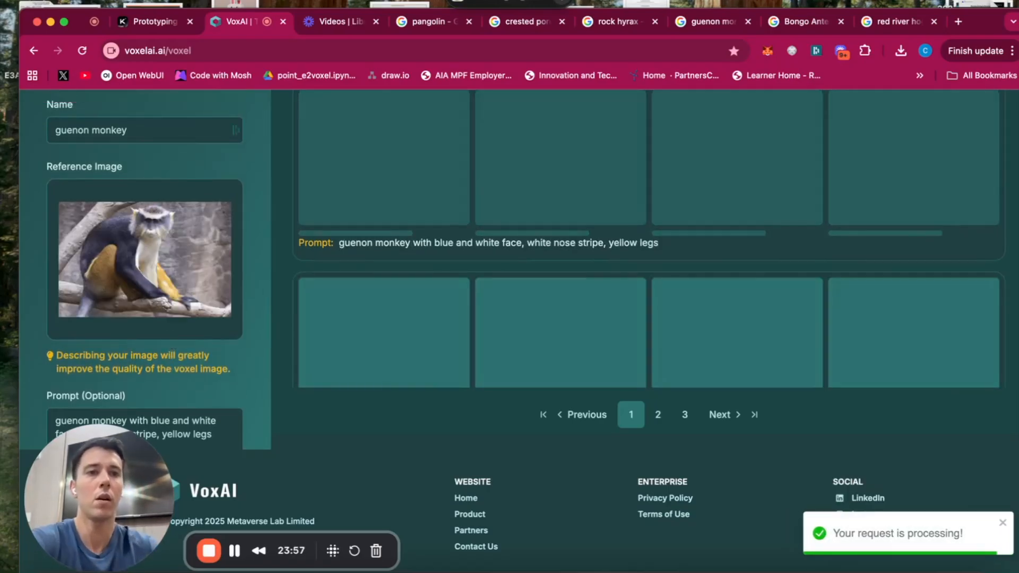
Close the Google animal search tabs, starting with the red river hog search.
{"action": "left_click", "coordinate": [934, 21]}
{"action": "left_click", "coordinate": [933, 22]}
{"action": "left_click", "coordinate": [934, 21]}
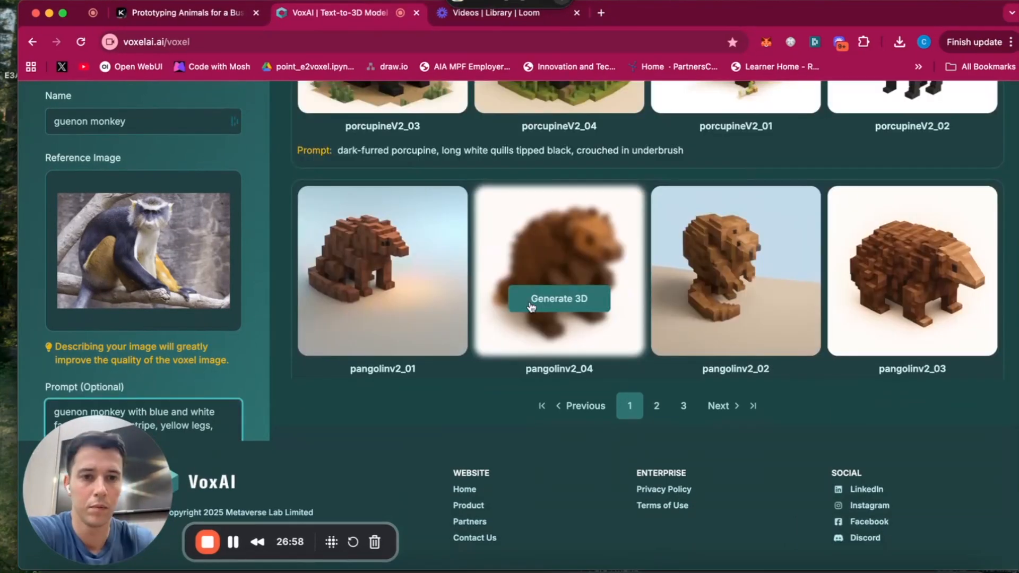
Review the four generated guenon monkey voxel images against the reference photo.
{"action": "scroll", "coordinate": [531, 306], "scroll_direction": "up", "scroll_amount": 10}
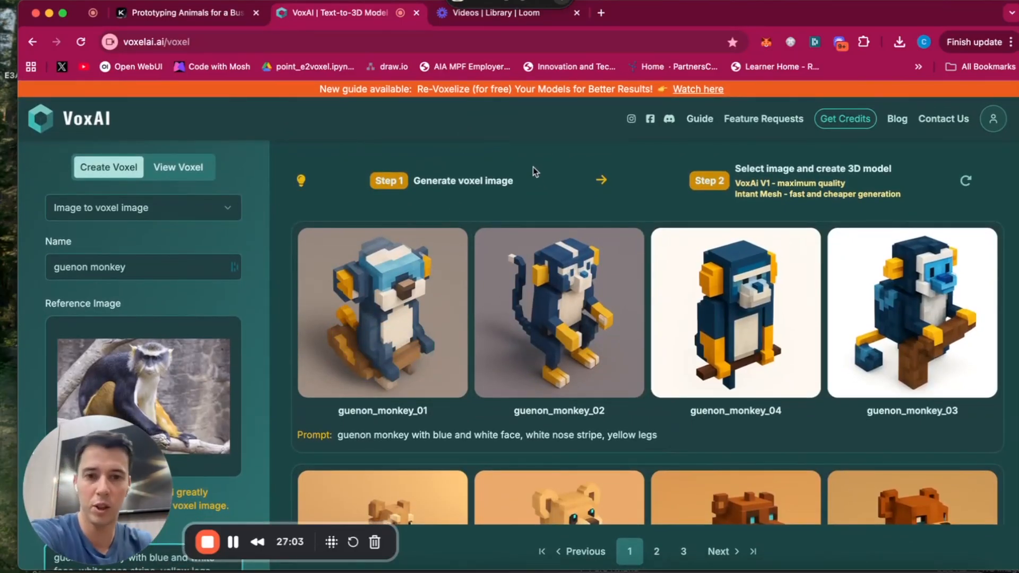
{"action": "scroll", "coordinate": [513, 146], "scroll_direction": "down", "scroll_amount": 2}
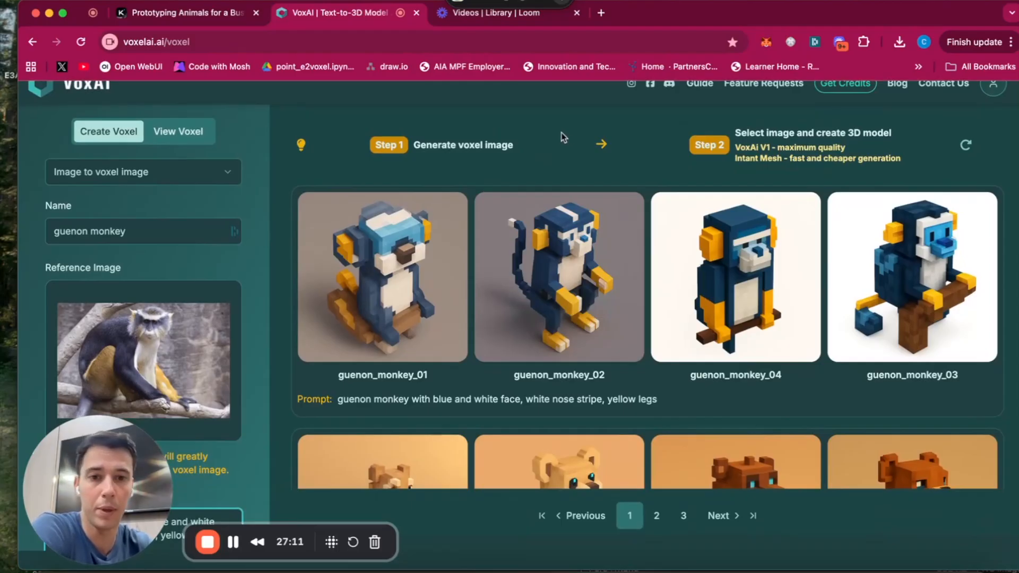
{"action": "scroll", "coordinate": [562, 133], "scroll_direction": "down", "scroll_amount": 2}
{"action": "scroll", "coordinate": [557, 152], "scroll_direction": "up", "scroll_amount": 2}
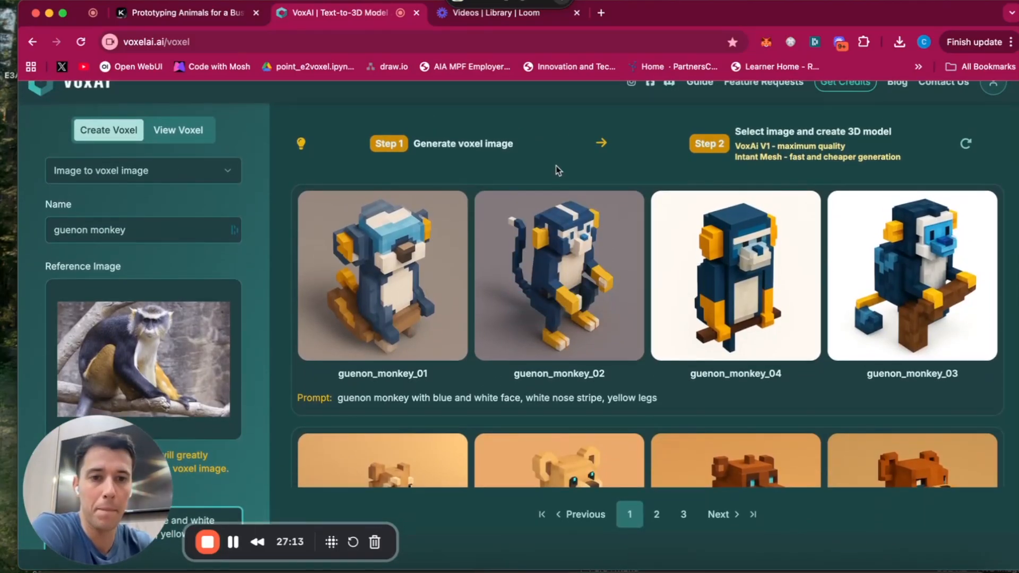
{"action": "scroll", "coordinate": [568, 168], "scroll_direction": "down", "scroll_amount": 3}
{"action": "scroll", "coordinate": [574, 173], "scroll_direction": "up", "scroll_amount": 4}
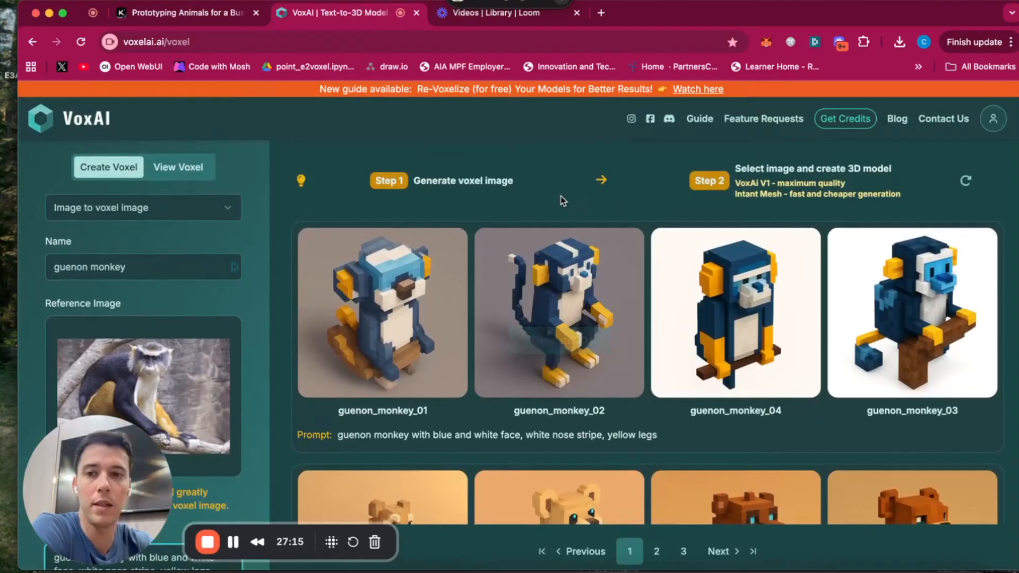
Generate a 3D model from the guenon_monkey_02 image with the VoxAI HiRes model.
{"action": "scroll", "coordinate": [560, 196], "scroll_direction": "down", "scroll_amount": 1}
{"action": "mouse_move", "coordinate": [581, 305]}
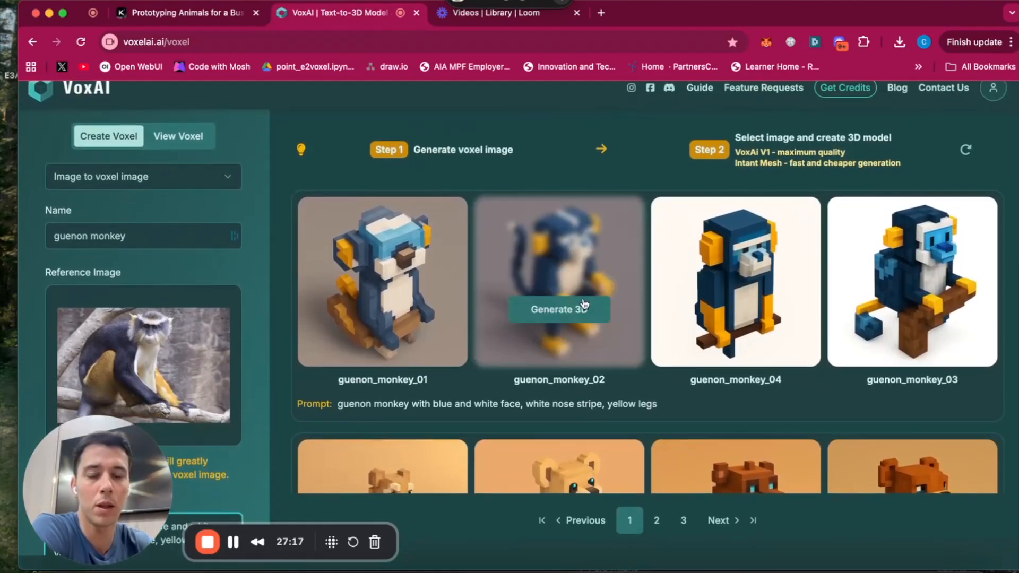
{"action": "scroll", "coordinate": [613, 350], "scroll_direction": "down", "scroll_amount": 4}
{"action": "scroll", "coordinate": [613, 352], "scroll_direction": "up", "scroll_amount": 2}
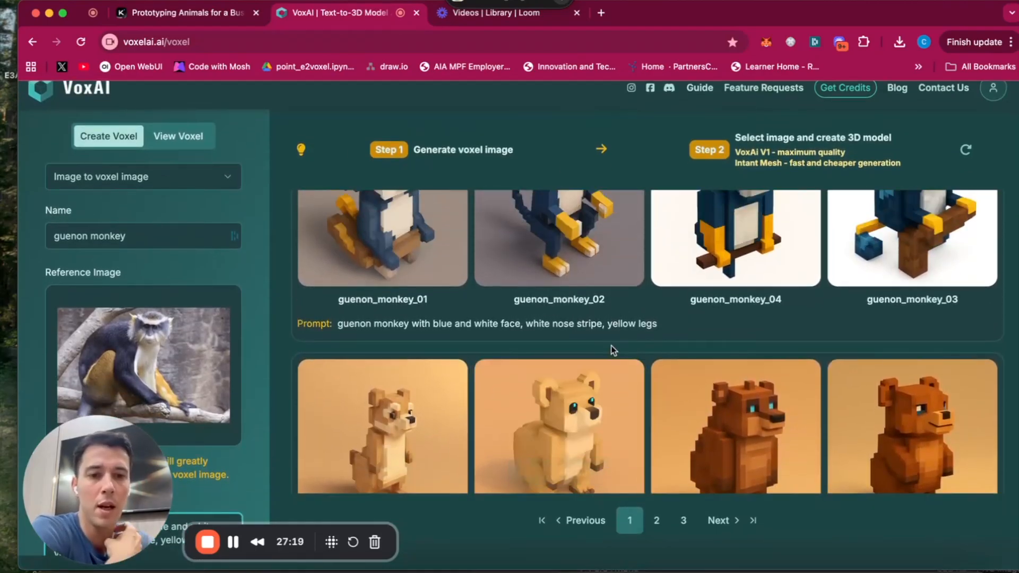
{"action": "scroll", "coordinate": [610, 346], "scroll_direction": "up", "scroll_amount": 2}
{"action": "scroll", "coordinate": [611, 346], "scroll_direction": "up", "scroll_amount": 1}
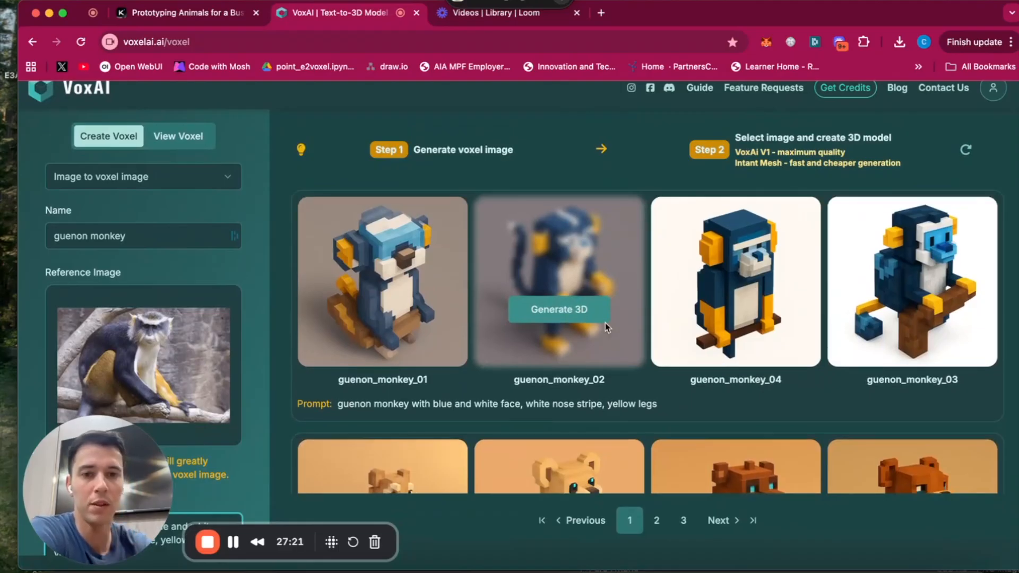
{"action": "scroll", "coordinate": [576, 146], "scroll_direction": "up", "scroll_amount": 1}
{"action": "scroll", "coordinate": [578, 146], "scroll_direction": "down", "scroll_amount": 1}
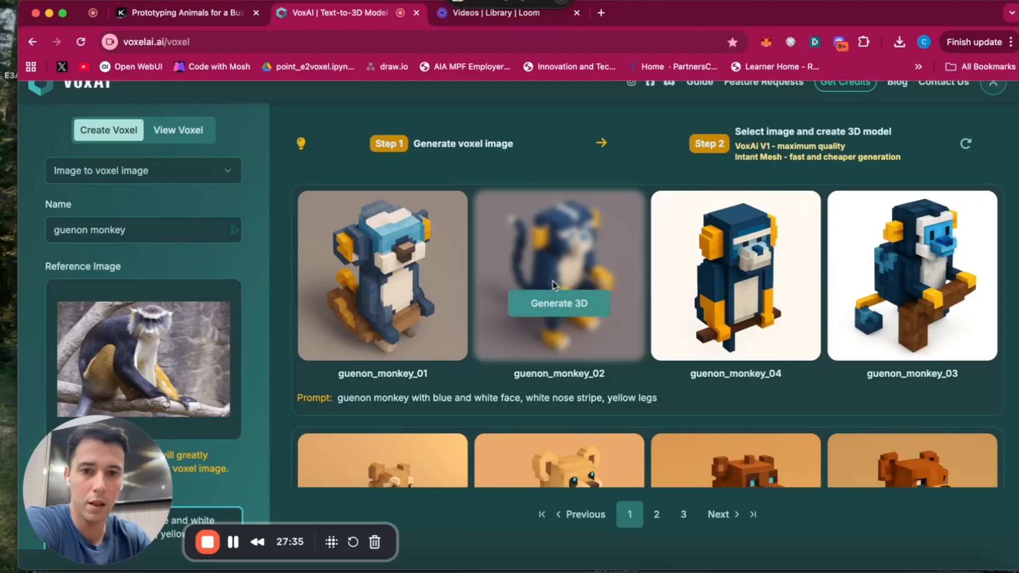
{"action": "left_click", "coordinate": [598, 307]}
{"action": "left_click", "coordinate": [550, 246]}
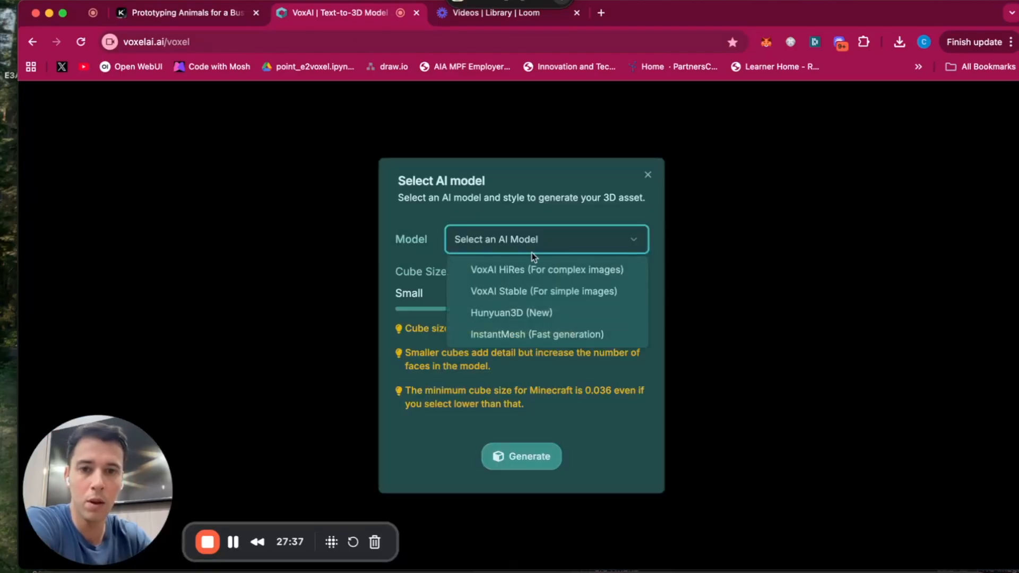
{"action": "left_click", "coordinate": [513, 269]}
{"action": "left_click", "coordinate": [530, 470]}
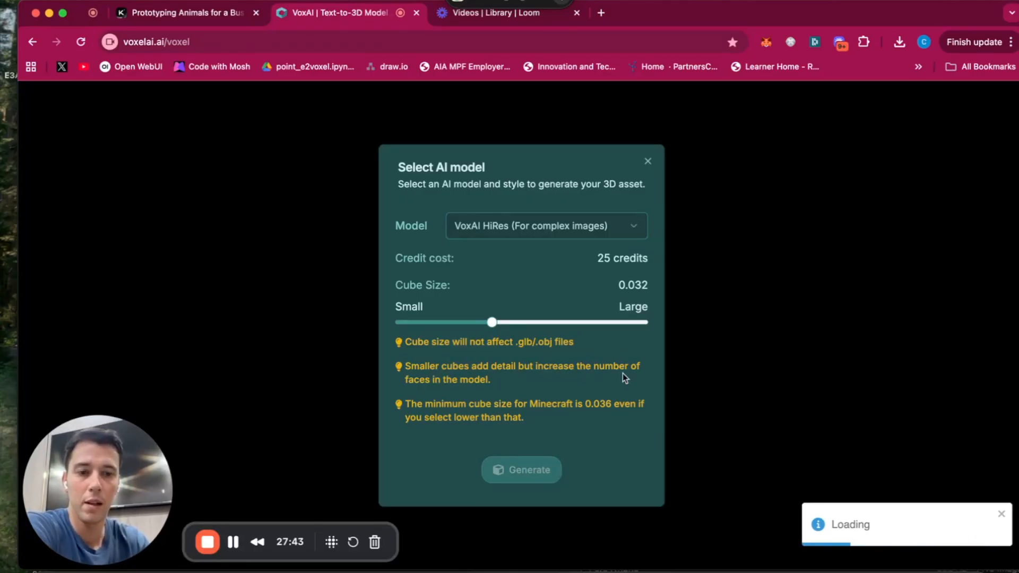
Generate a 3D model from the hyraxV2_04 image with VoxAI HiRes at a cube size of 0.032.
{"action": "scroll", "coordinate": [647, 345], "scroll_direction": "up", "scroll_amount": 6}
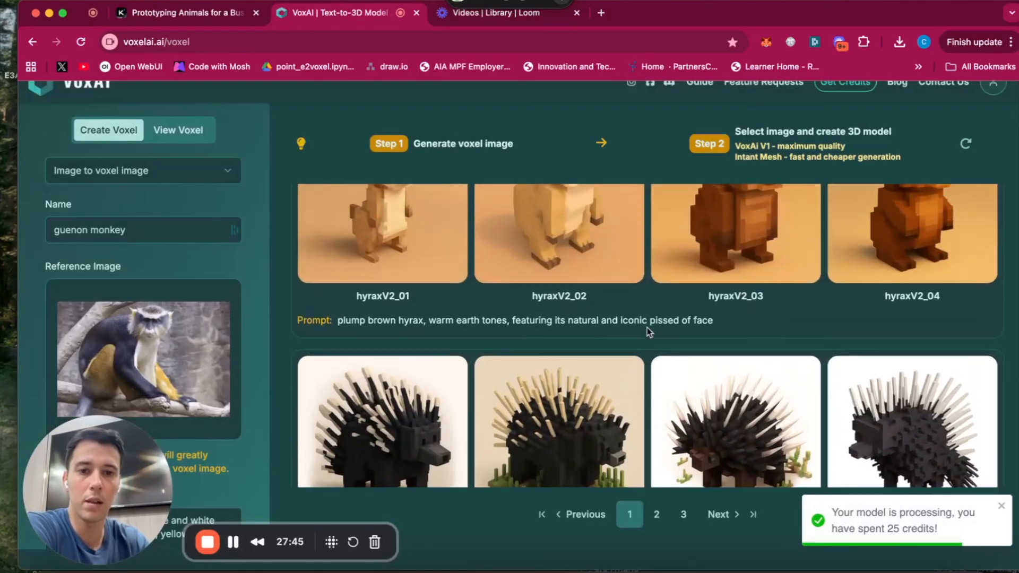
{"action": "scroll", "coordinate": [647, 331], "scroll_direction": "up", "scroll_amount": 4}
{"action": "scroll", "coordinate": [647, 331], "scroll_direction": "down", "scroll_amount": 2}
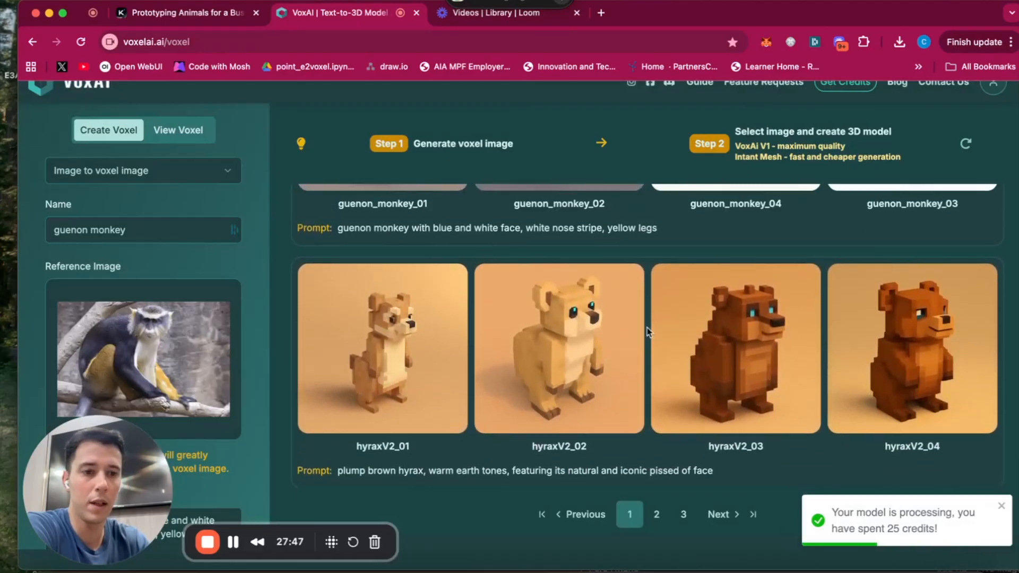
{"action": "scroll", "coordinate": [647, 332], "scroll_direction": "down", "scroll_amount": 1}
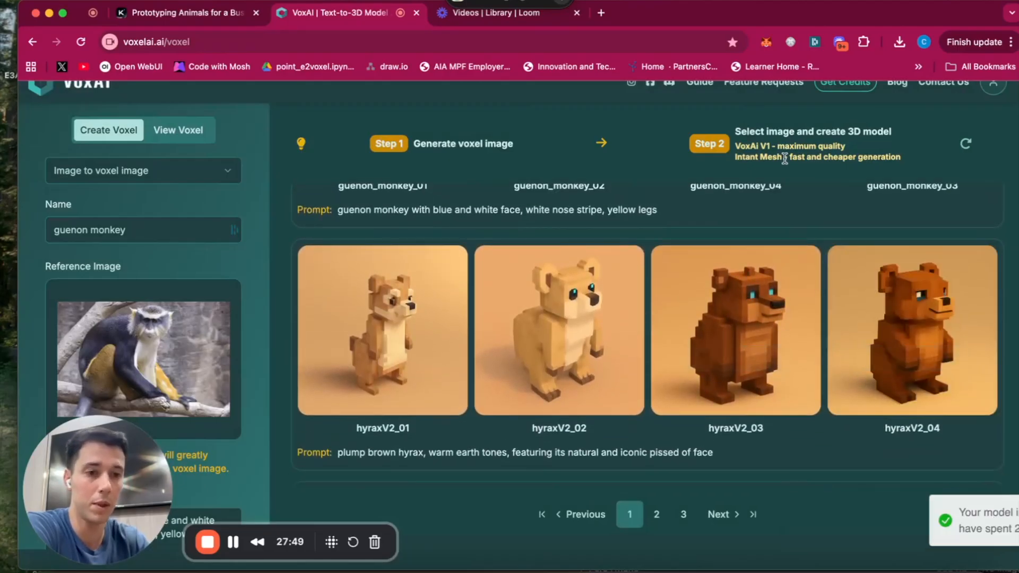
{"action": "mouse_move", "coordinate": [949, 317]}
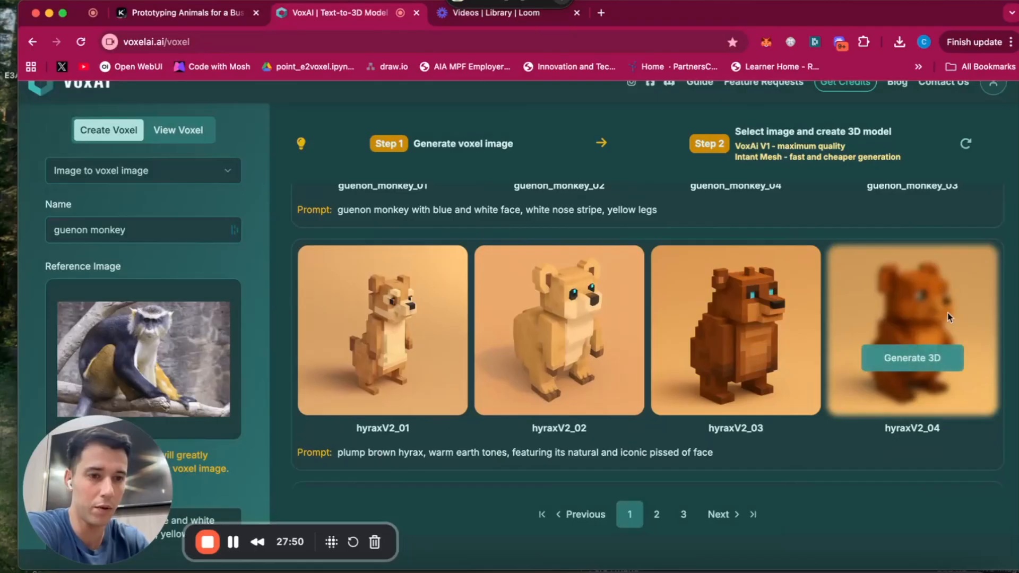
{"action": "left_click", "coordinate": [903, 363]}
{"action": "left_click", "coordinate": [582, 245]}
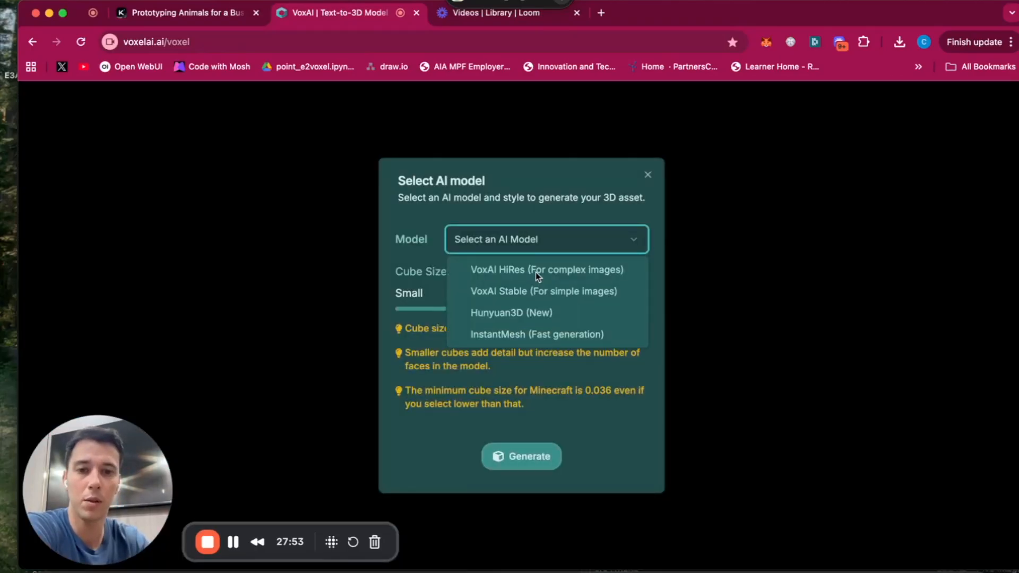
{"action": "left_click", "coordinate": [536, 272]}
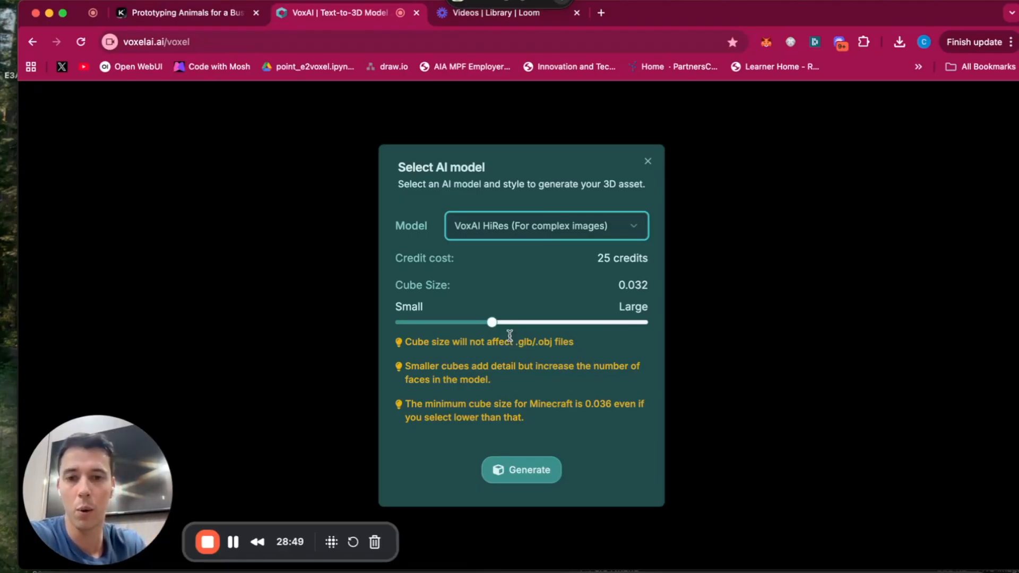
{"action": "left_click_drag", "start_coordinate": [491, 322], "coordinate": [450, 326]}
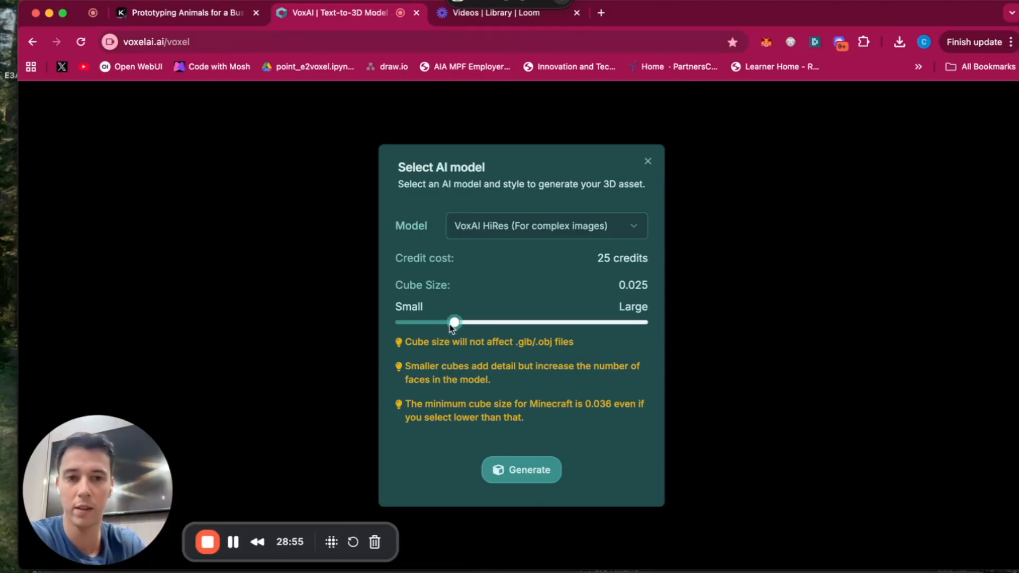
{"action": "left_click_drag", "start_coordinate": [449, 327], "coordinate": [494, 339]}
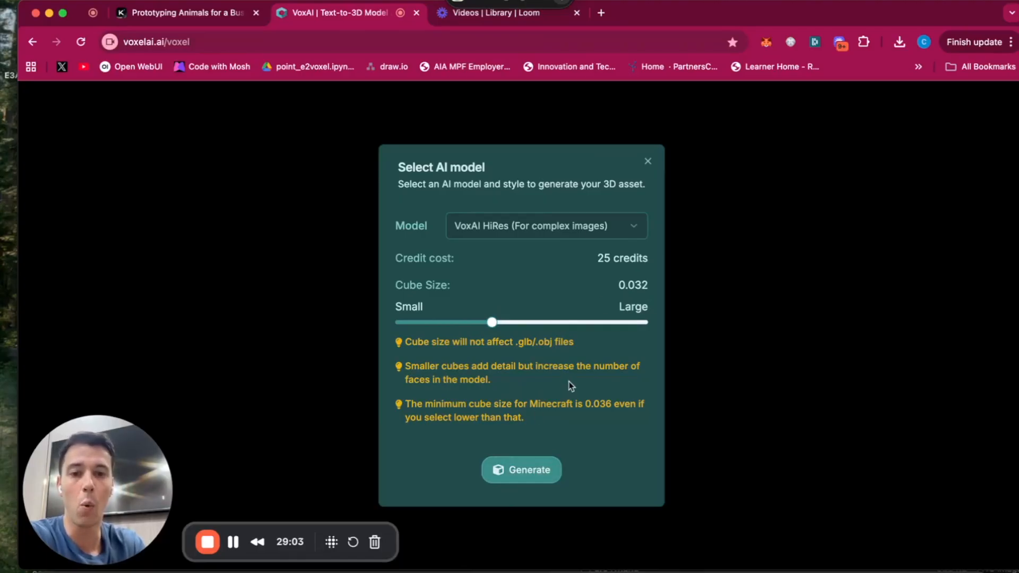
{"action": "left_click", "coordinate": [545, 478]}
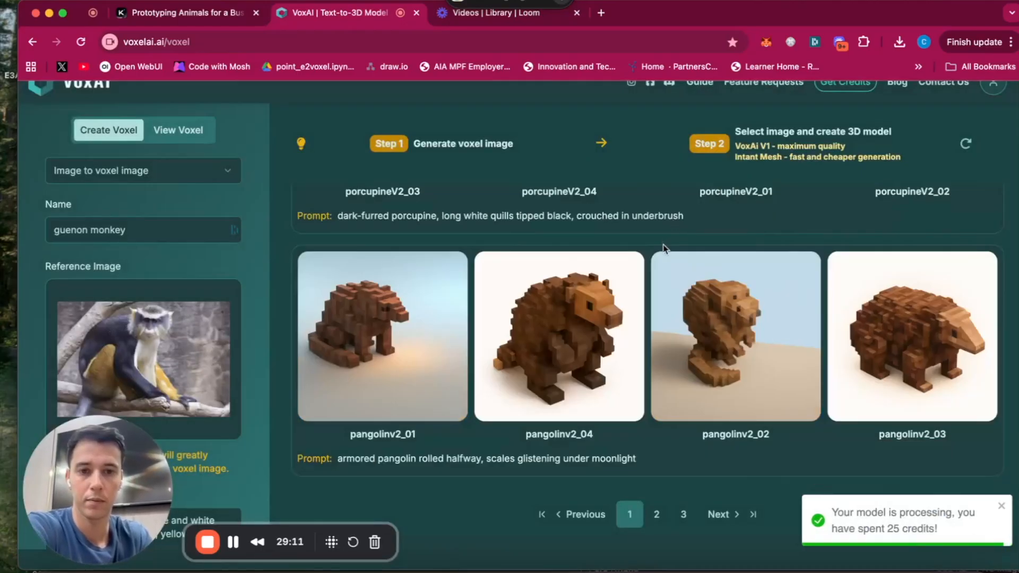
Generate a 3D model from the porcupineV2_03 image with the VoxAI HiRes model.
{"action": "scroll", "coordinate": [661, 243], "scroll_direction": "up", "scroll_amount": 2}
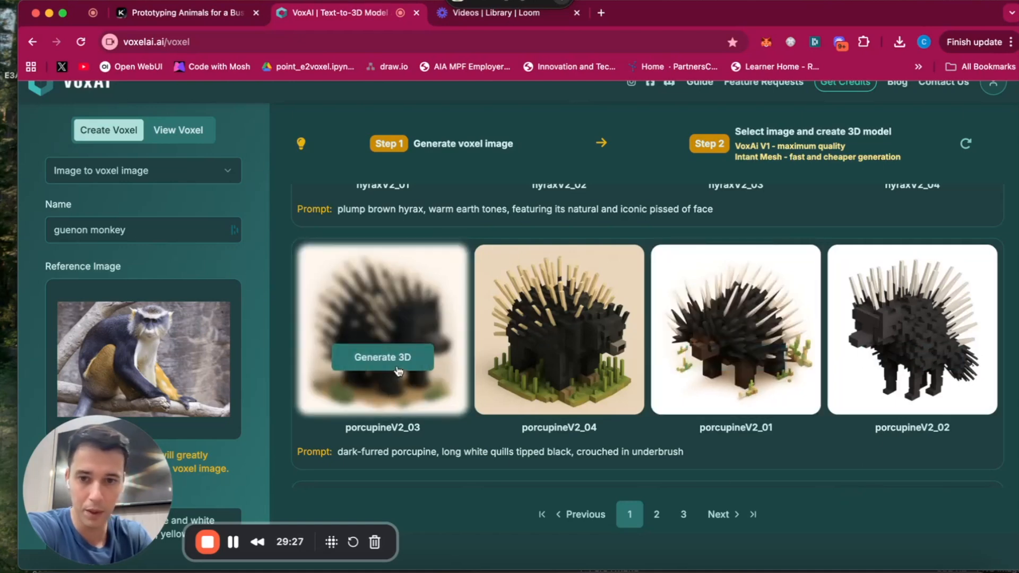
{"action": "left_click", "coordinate": [386, 359]}
{"action": "left_click", "coordinate": [538, 247]}
{"action": "left_click", "coordinate": [540, 271]}
{"action": "left_click", "coordinate": [545, 468]}
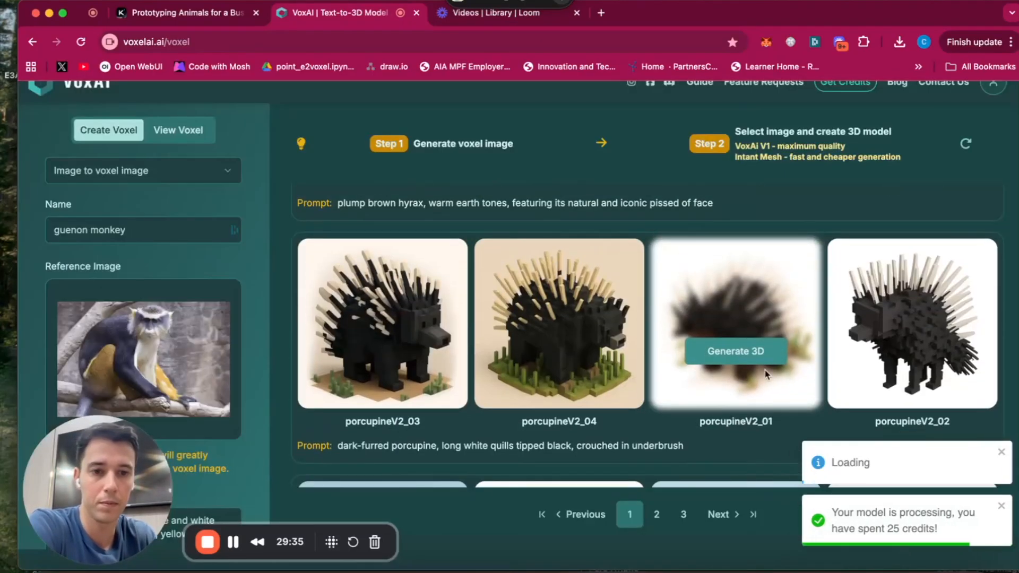
Generate a 3D model from the porcupineV2_01 image with VoxAI HiRes, using the 0.032 cube size.
{"action": "left_click", "coordinate": [754, 351]}
{"action": "left_click", "coordinate": [603, 243]}
{"action": "left_click", "coordinate": [562, 273]}
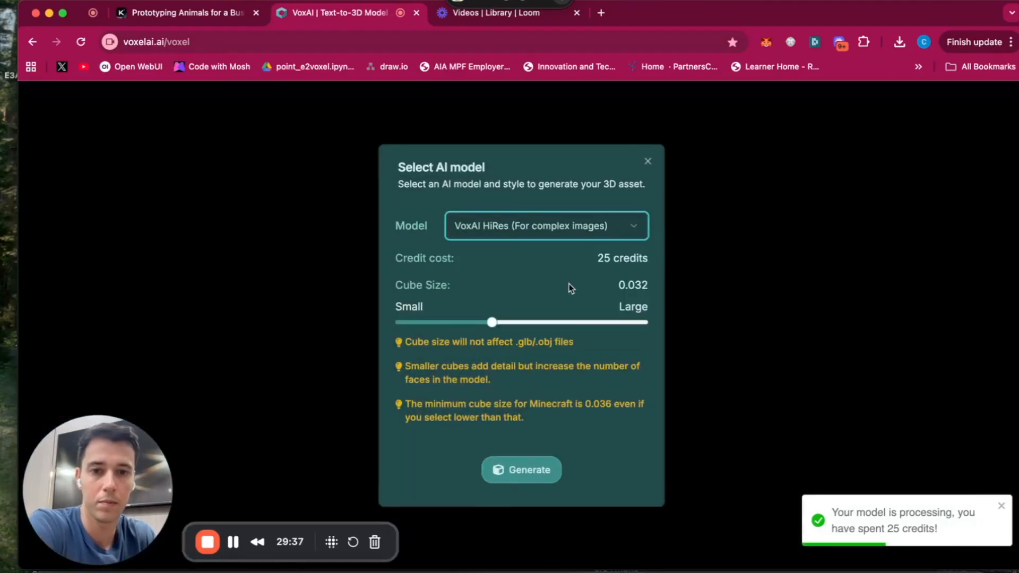
{"action": "left_click", "coordinate": [499, 471]}
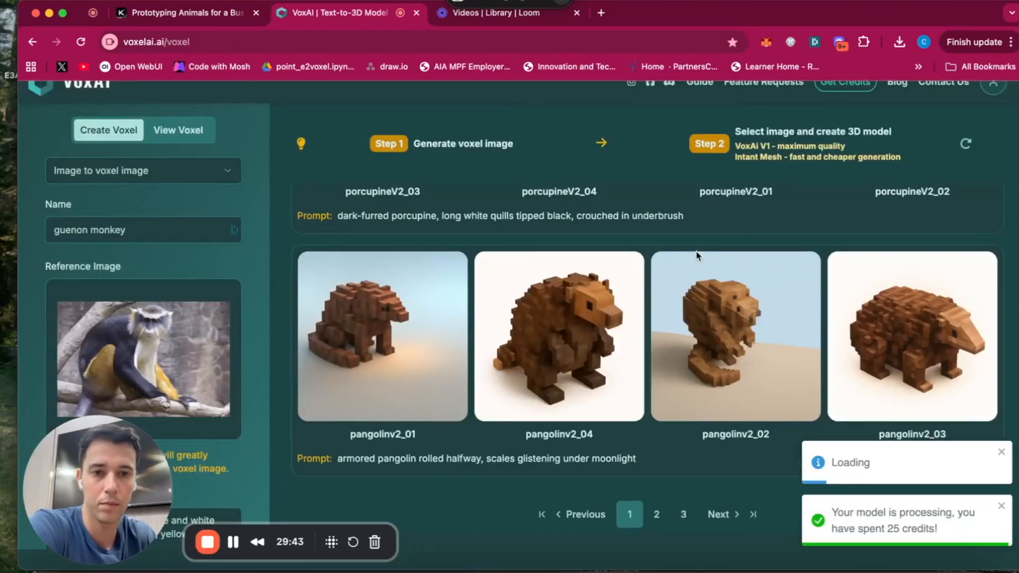
Generate a 3D model from the pangolinv2_04 image with the VoxAI HiRes model.
{"action": "scroll", "coordinate": [689, 291], "scroll_direction": "down", "scroll_amount": 4}
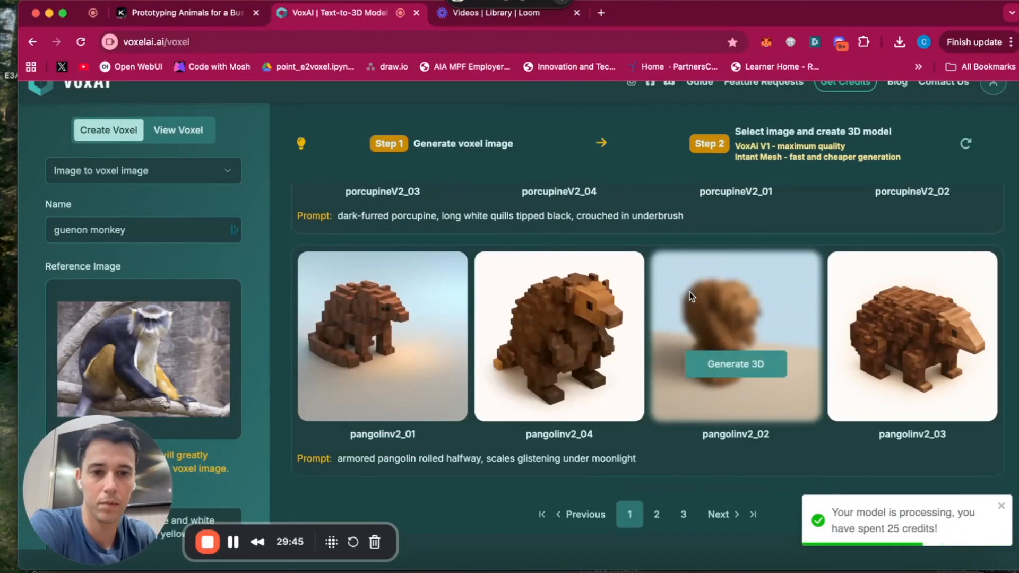
{"action": "scroll", "coordinate": [831, 410], "scroll_direction": "down", "scroll_amount": 1}
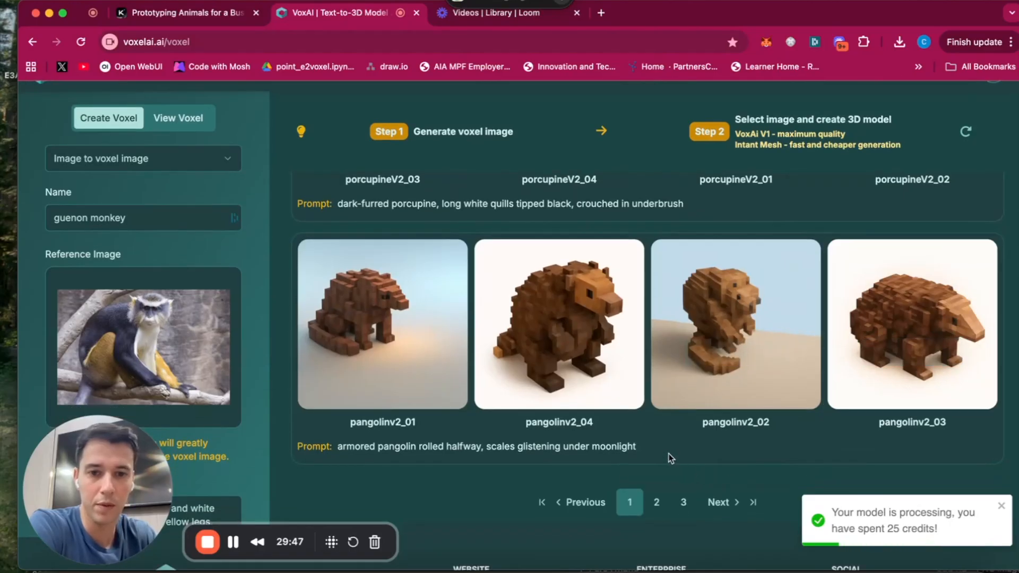
{"action": "scroll", "coordinate": [635, 443], "scroll_direction": "down", "scroll_amount": 2}
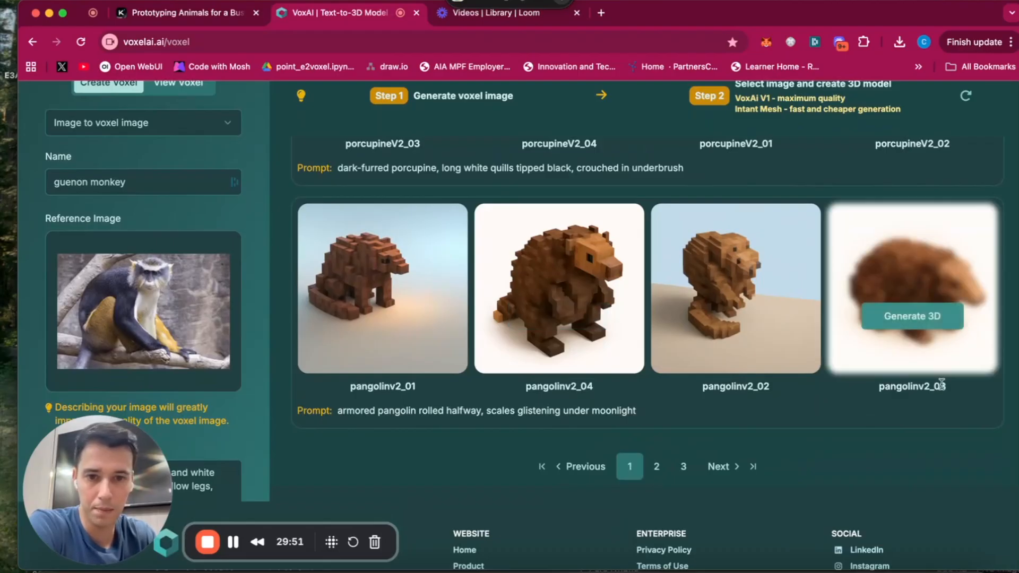
{"action": "left_click", "coordinate": [562, 316]}
{"action": "left_click", "coordinate": [590, 236]}
{"action": "left_click", "coordinate": [557, 272]}
{"action": "left_click", "coordinate": [520, 477]}
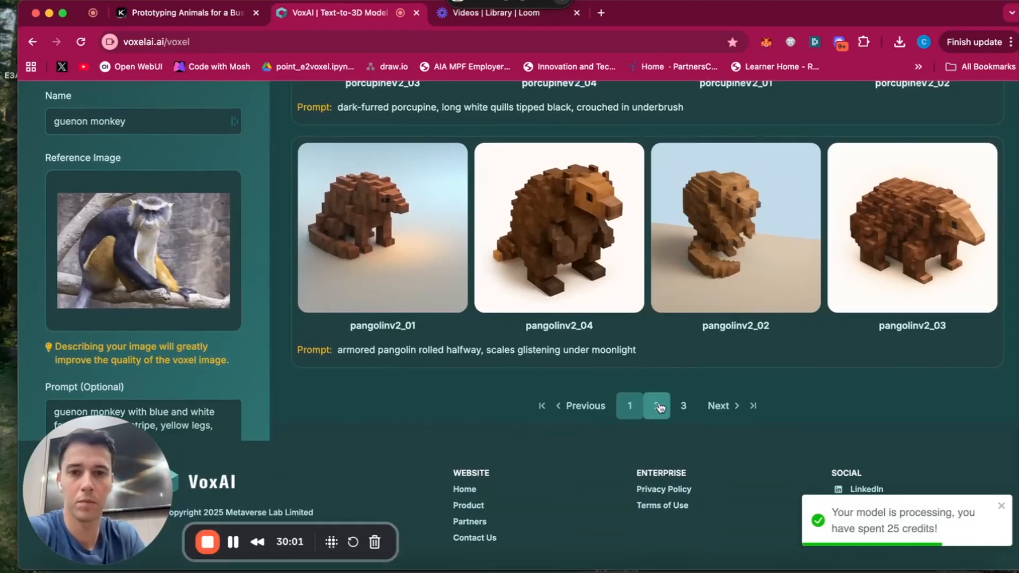
Look over the serval and Aardvark voxel images on page 2 of the generated images.
{"action": "left_click", "coordinate": [658, 405]}
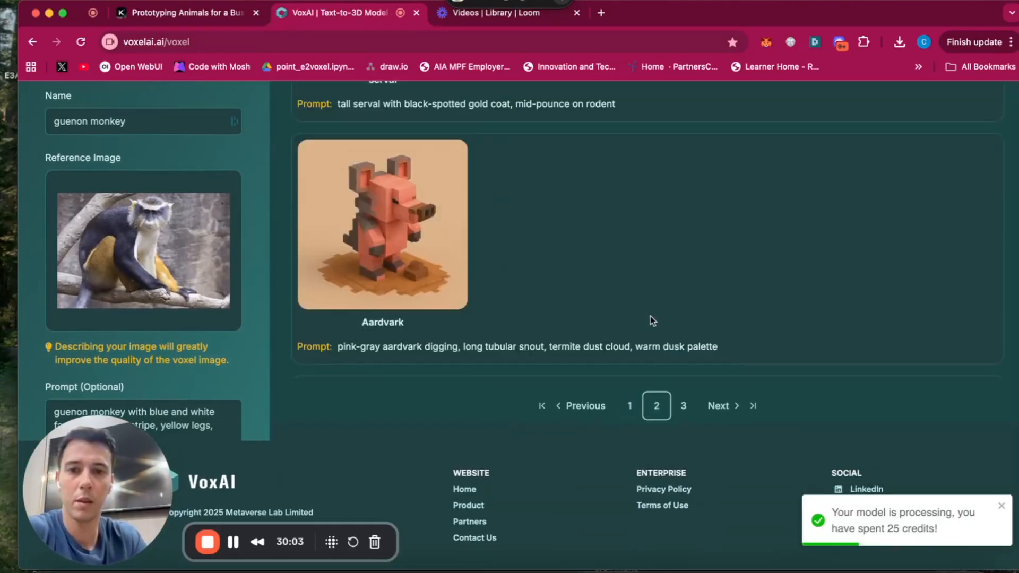
{"action": "scroll", "coordinate": [651, 313], "scroll_direction": "up", "scroll_amount": 5}
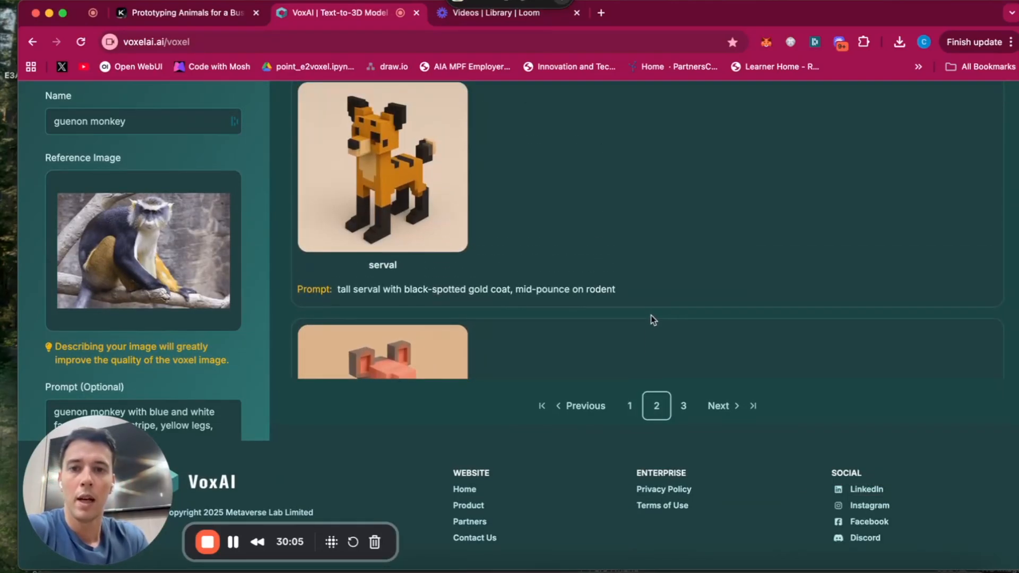
{"action": "scroll", "coordinate": [642, 288], "scroll_direction": "up", "scroll_amount": 1}
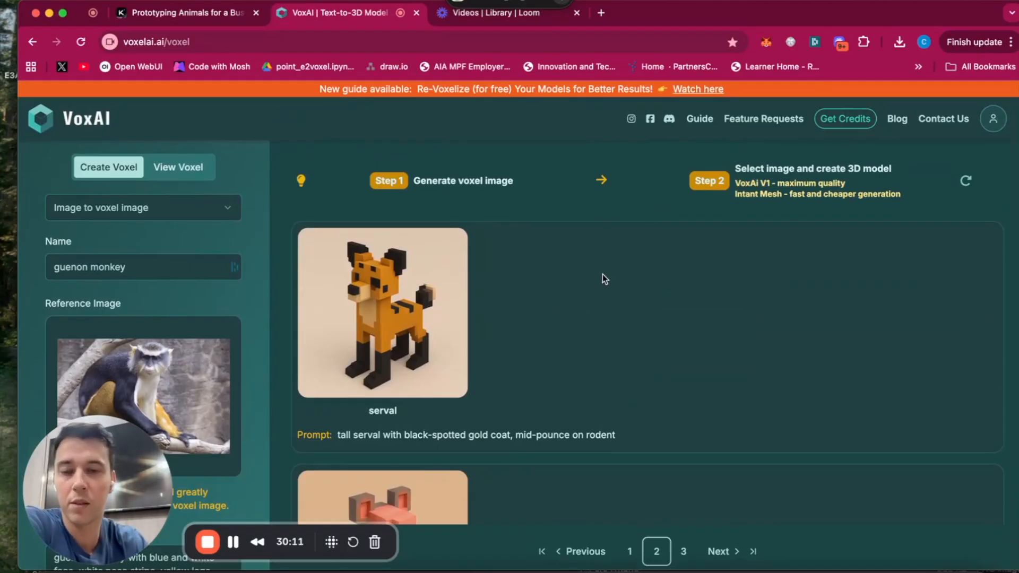
Display the pangolinv2_04 asset and rotate its voxel model to inspect its shape.
{"action": "scroll", "coordinate": [578, 212], "scroll_direction": "down", "scroll_amount": 8}
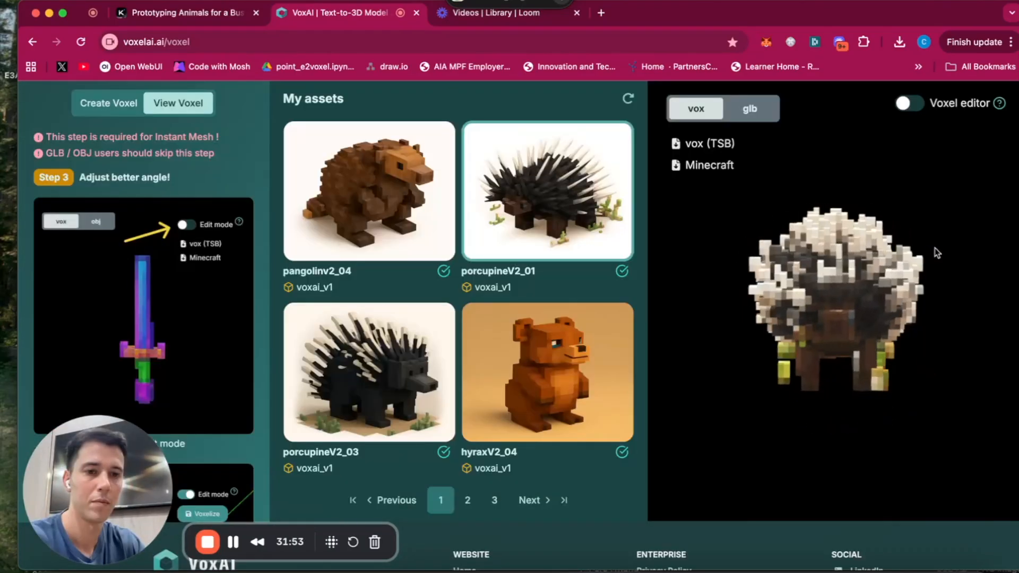
{"action": "left_click", "coordinate": [390, 200]}
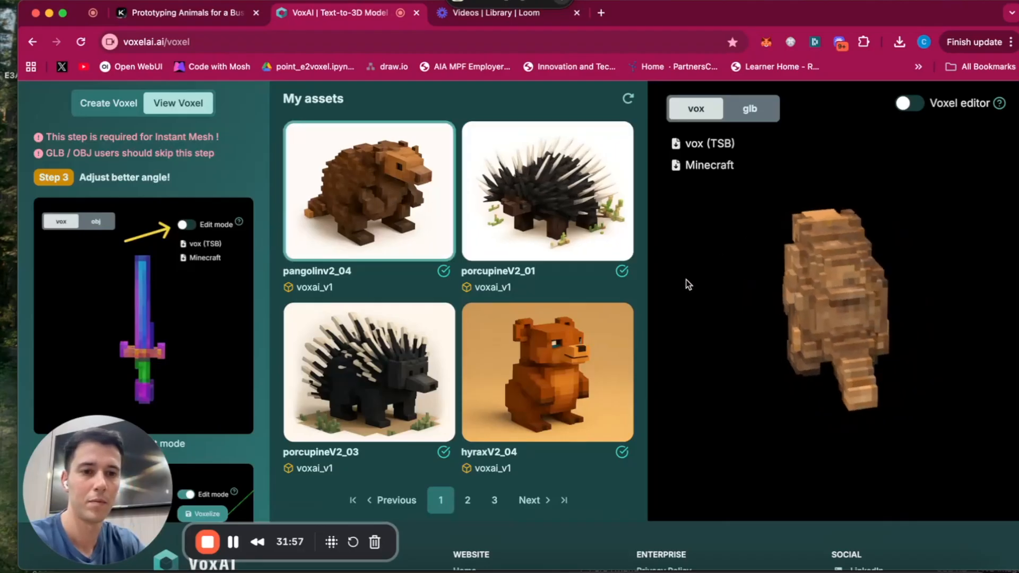
{"action": "left_click_drag", "start_coordinate": [808, 278], "coordinate": [830, 282]}
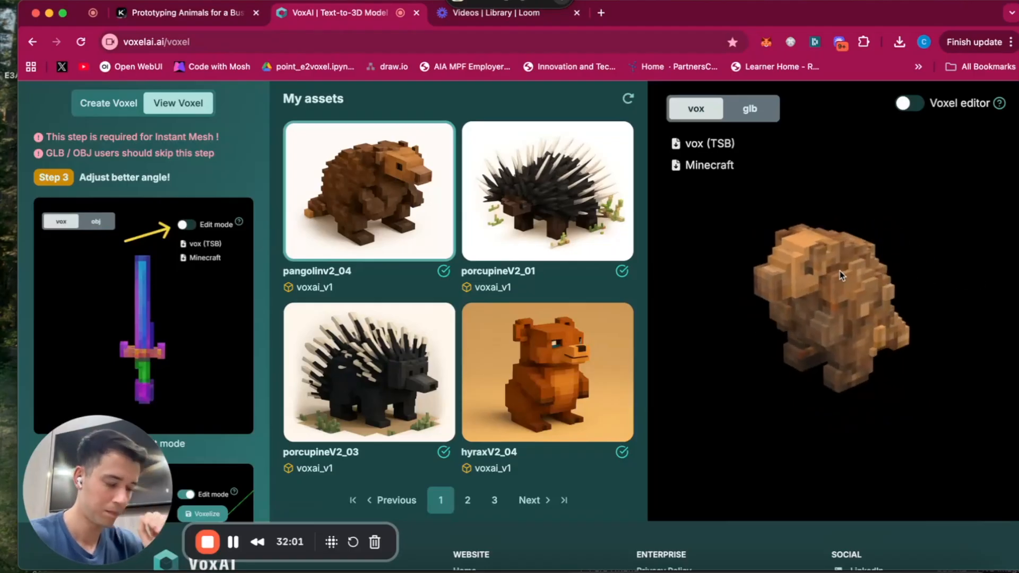
Display the serval asset from page 3 of the assets and examine its voxel model from several angles.
{"action": "left_click", "coordinate": [497, 501]}
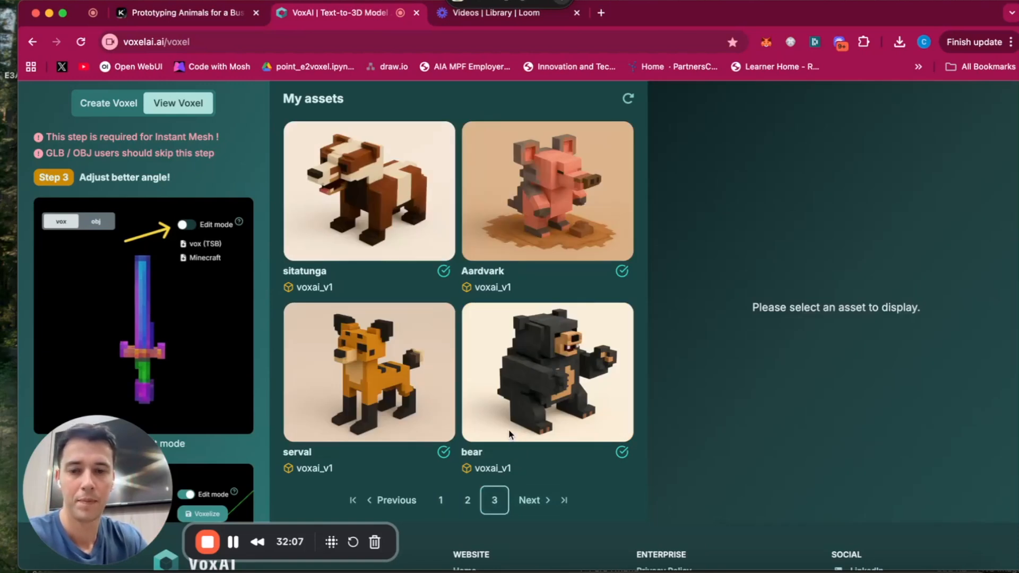
{"action": "left_click", "coordinate": [380, 392]}
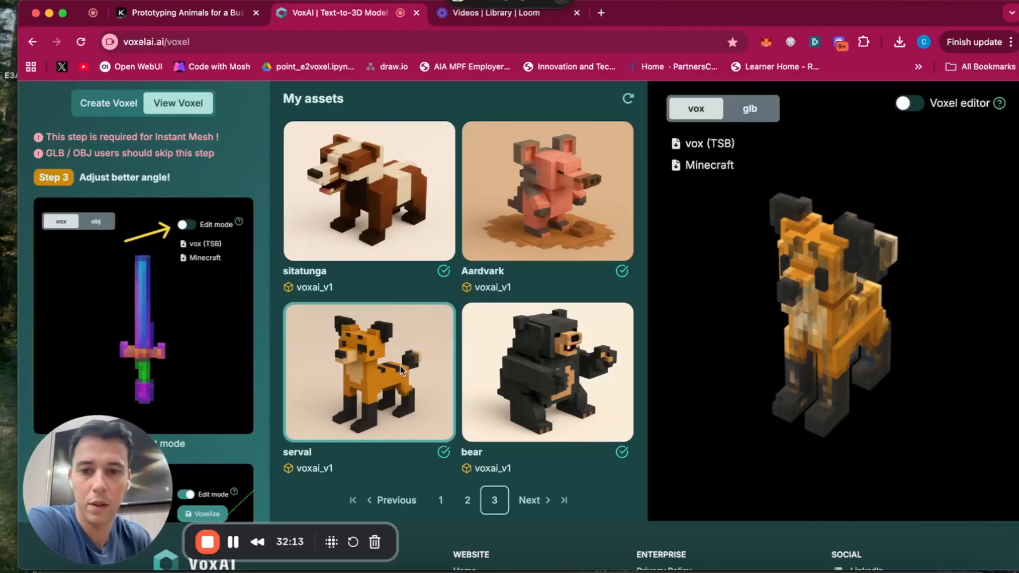
{"action": "scroll", "coordinate": [417, 403], "scroll_direction": "down", "scroll_amount": 1}
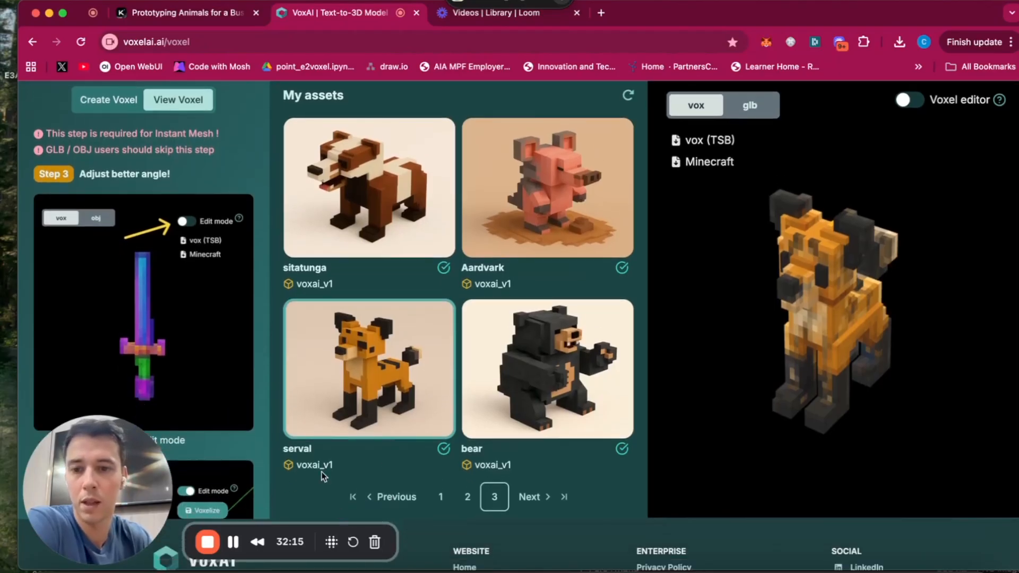
{"action": "scroll", "coordinate": [346, 455], "scroll_direction": "up", "scroll_amount": 2}
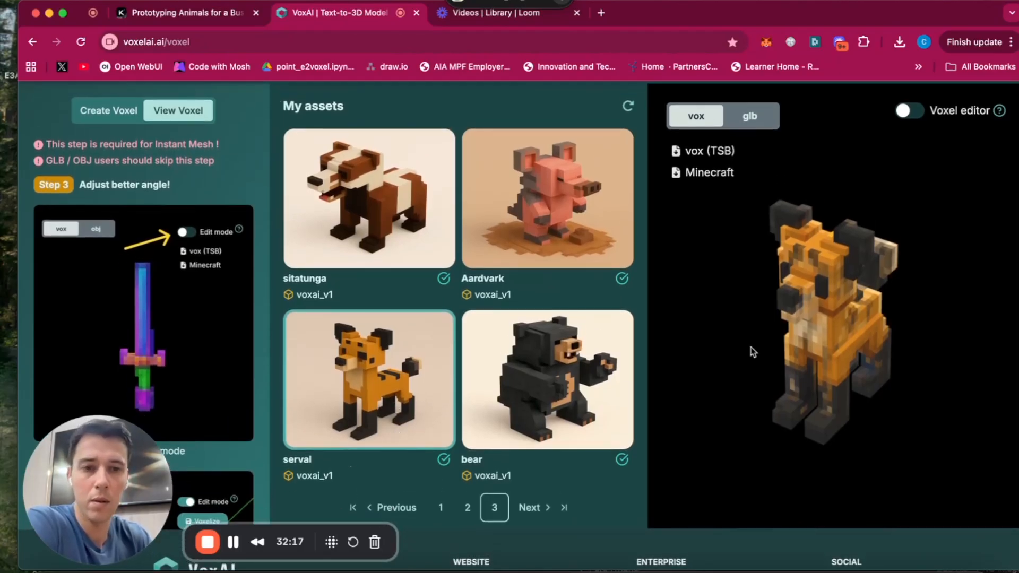
{"action": "left_click_drag", "start_coordinate": [815, 335], "coordinate": [810, 367]}
{"action": "scroll", "coordinate": [753, 321], "scroll_direction": "up", "scroll_amount": 5}
{"action": "scroll", "coordinate": [810, 368], "scroll_direction": "down", "scroll_amount": 3}
{"action": "scroll", "coordinate": [512, 390], "scroll_direction": "up", "scroll_amount": 3}
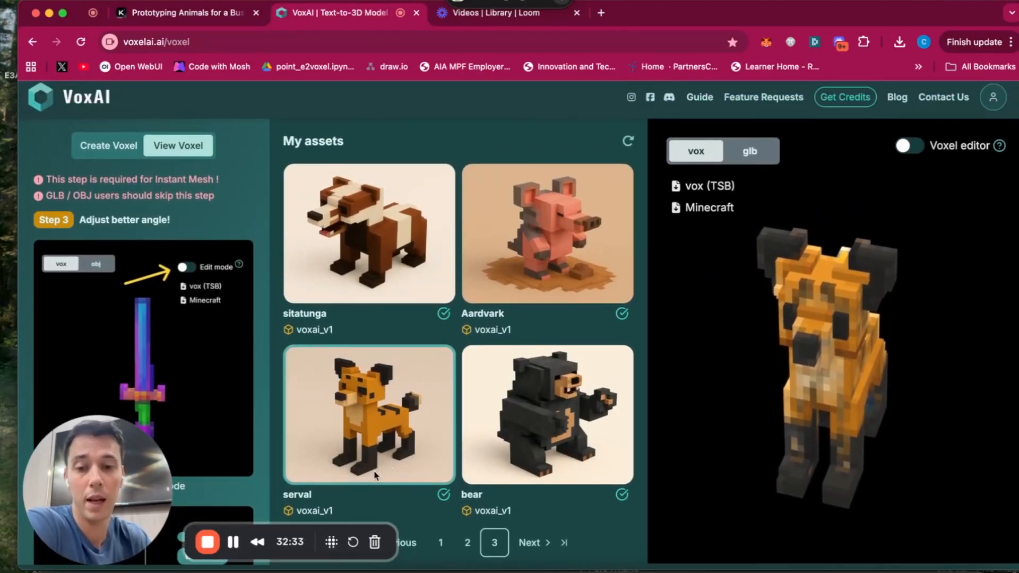
{"action": "left_click_drag", "start_coordinate": [842, 374], "coordinate": [832, 354]}
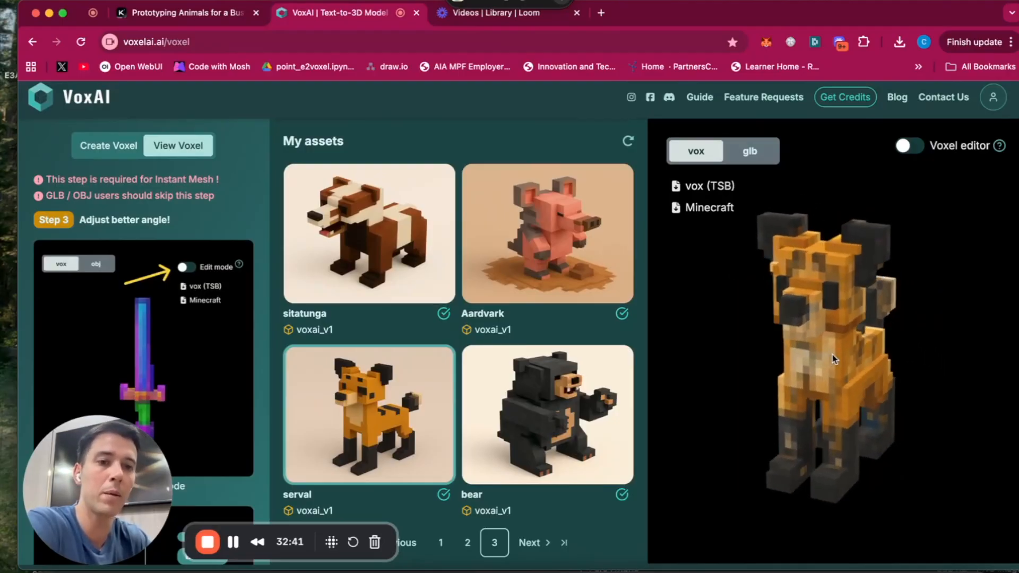
Rotate the serval's voxel model to inspect its front and side, and check its cube size settings in the voxel editor.
{"action": "scroll", "coordinate": [428, 416], "scroll_direction": "down", "scroll_amount": 2}
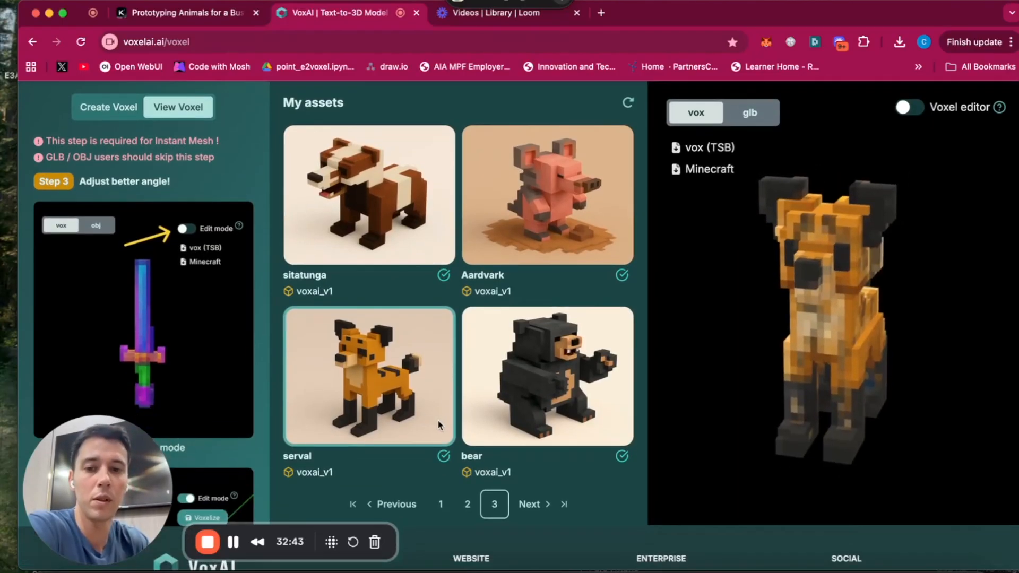
{"action": "left_click_drag", "start_coordinate": [928, 359], "coordinate": [906, 358]}
{"action": "scroll", "coordinate": [584, 354], "scroll_direction": "up", "scroll_amount": 3}
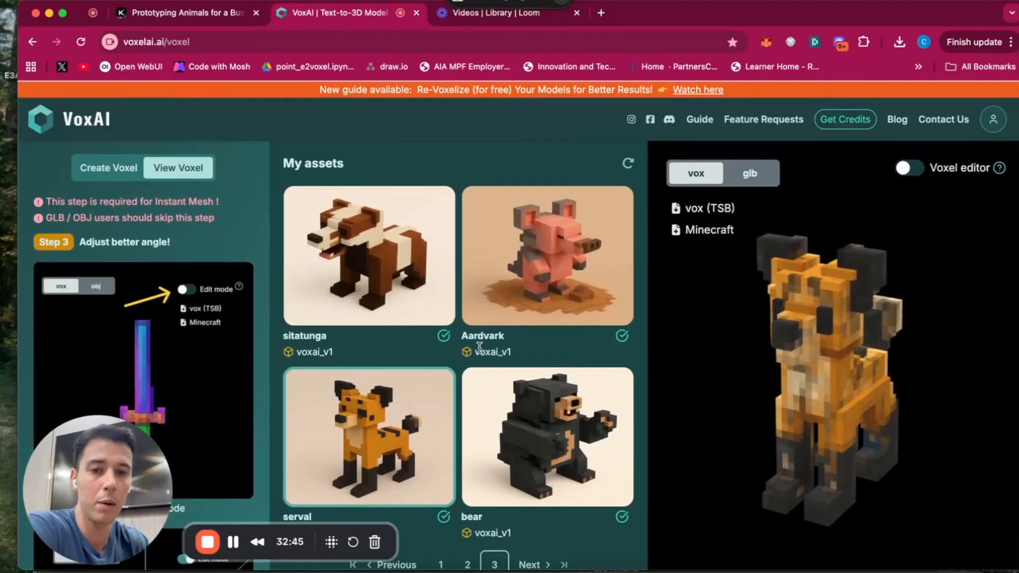
{"action": "mouse_move", "coordinate": [826, 326]}
{"action": "left_mouse_down"}
{"action": "mouse_move", "coordinate": [752, 333]}
{"action": "mouse_move", "coordinate": [822, 340]}
{"action": "mouse_move", "coordinate": [788, 345]}
{"action": "mouse_move", "coordinate": [677, 319]}
{"action": "mouse_move", "coordinate": [827, 336]}
{"action": "left_mouse_up"}
{"action": "left_click_drag", "start_coordinate": [791, 380], "coordinate": [861, 399]}
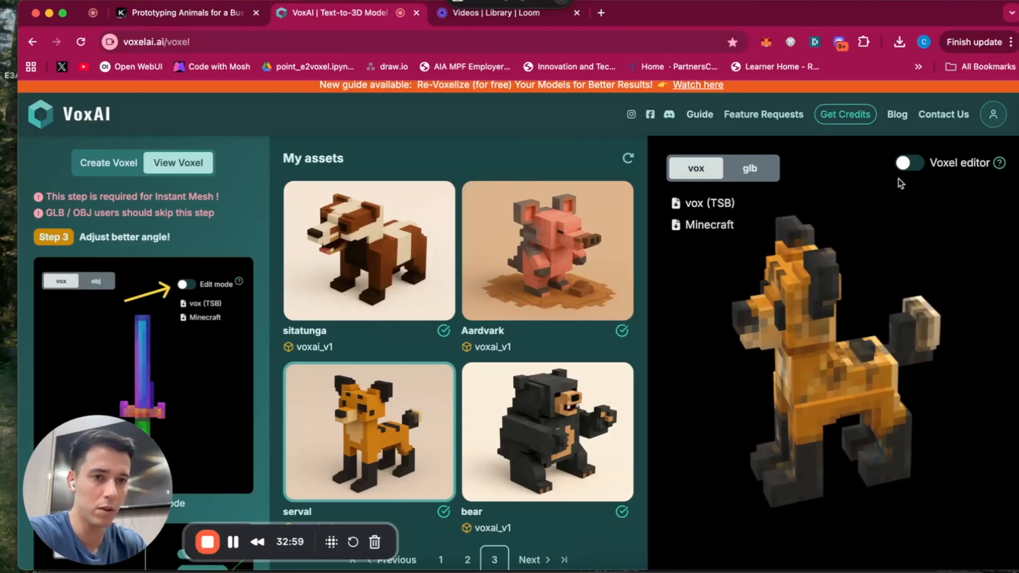
{"action": "left_click", "coordinate": [907, 167]}
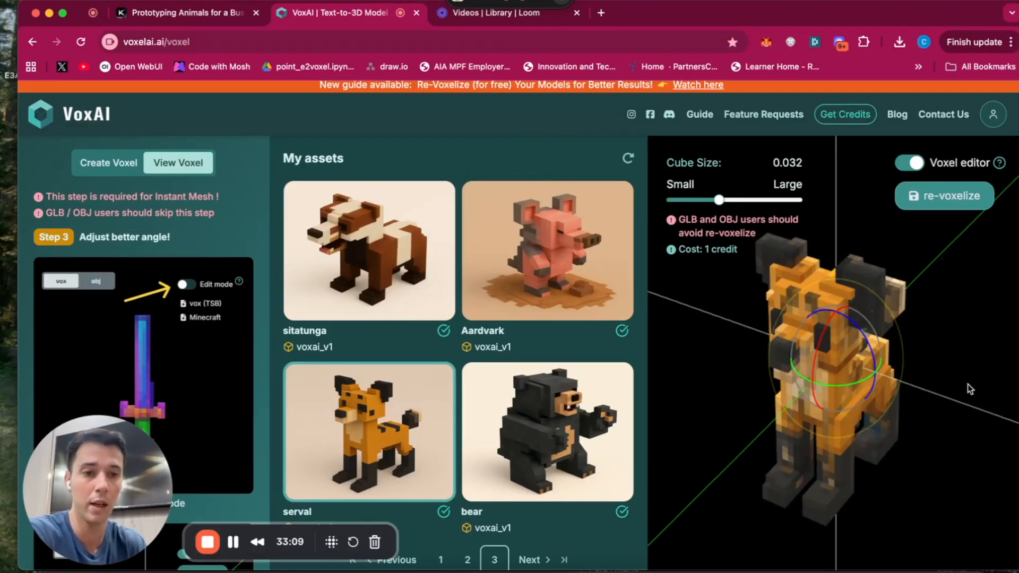
{"action": "left_click", "coordinate": [911, 163]}
Display the Aardvark asset and rotate its voxel model to inspect it from both sides and the front.
{"action": "left_click", "coordinate": [600, 265]}
{"action": "left_click_drag", "start_coordinate": [935, 393], "coordinate": [1017, 370]}
{"action": "left_click_drag", "start_coordinate": [899, 375], "coordinate": [919, 403]}
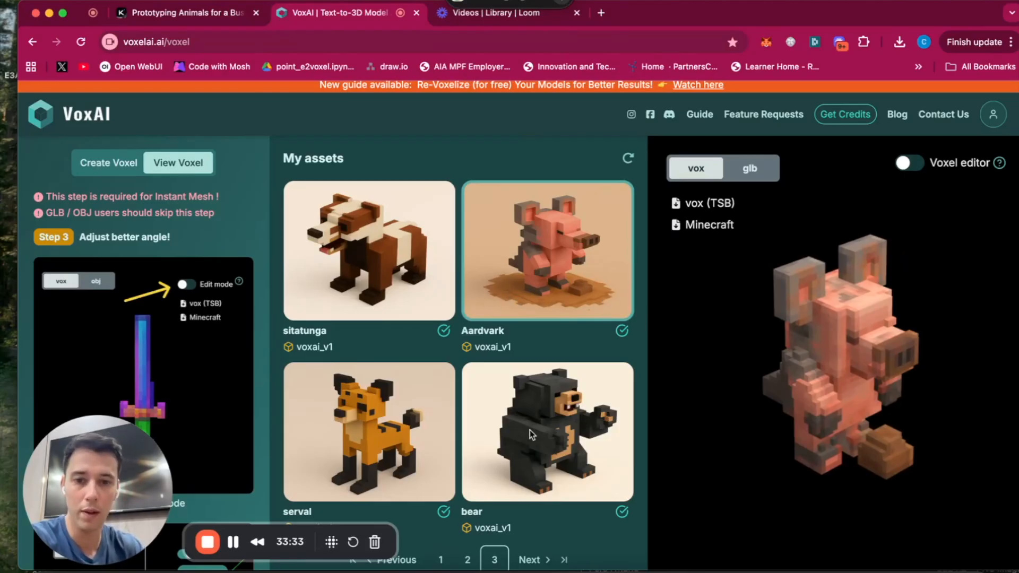
{"action": "left_click_drag", "start_coordinate": [921, 386], "coordinate": [848, 240]}
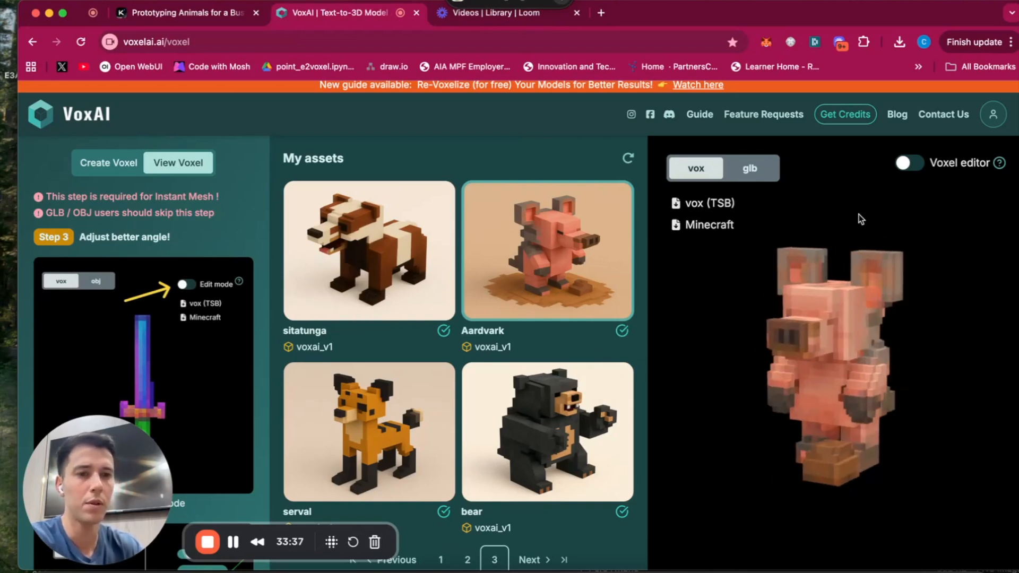
Set the Aardvark model's cube size to 0.025 in the voxel editor and re-voxelize it.
{"action": "left_click", "coordinate": [907, 164]}
{"action": "left_click_drag", "start_coordinate": [718, 203], "coordinate": [699, 205]}
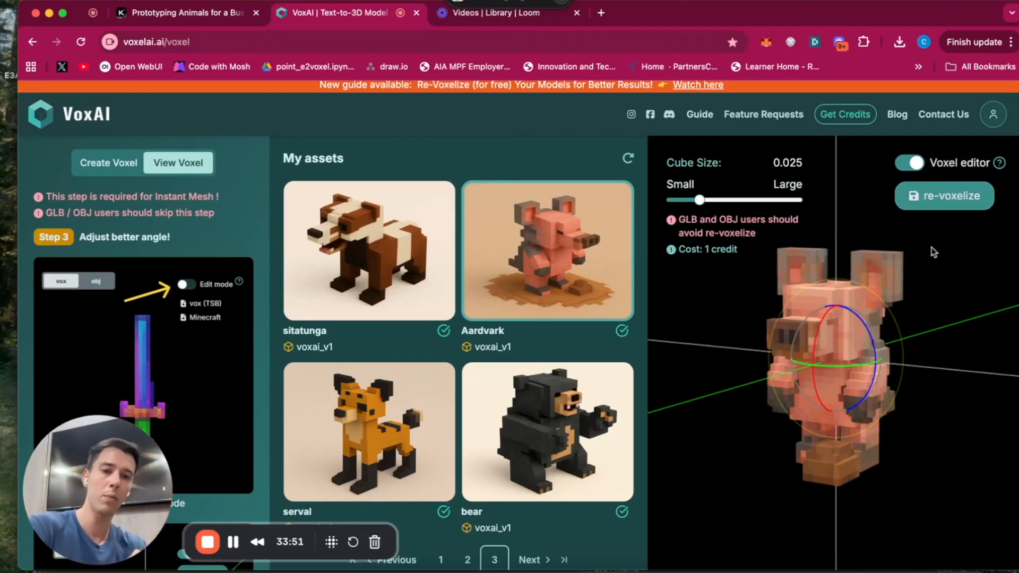
{"action": "left_click", "coordinate": [932, 199]}
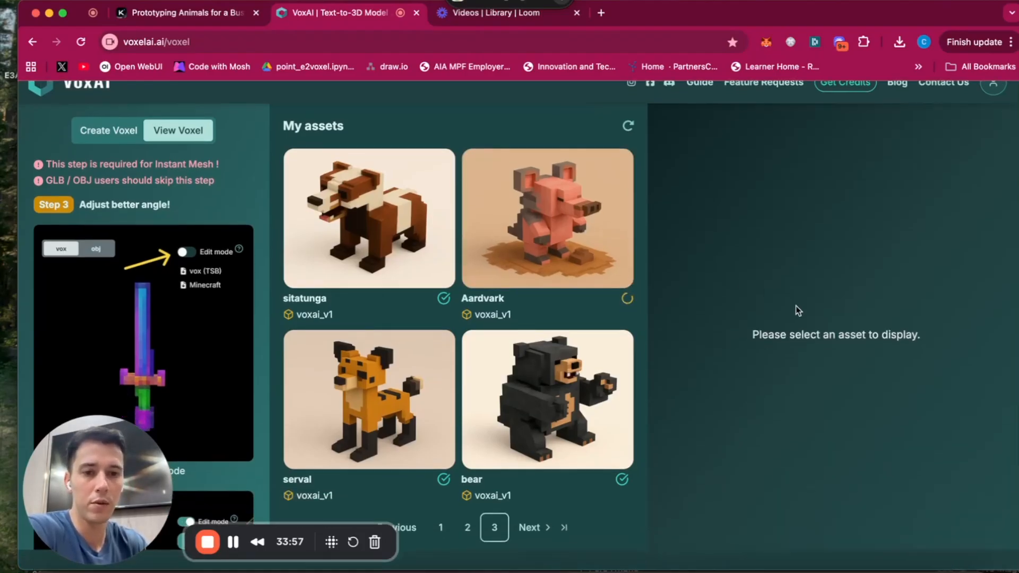
{"action": "scroll", "coordinate": [696, 326], "scroll_direction": "down", "scroll_amount": 1}
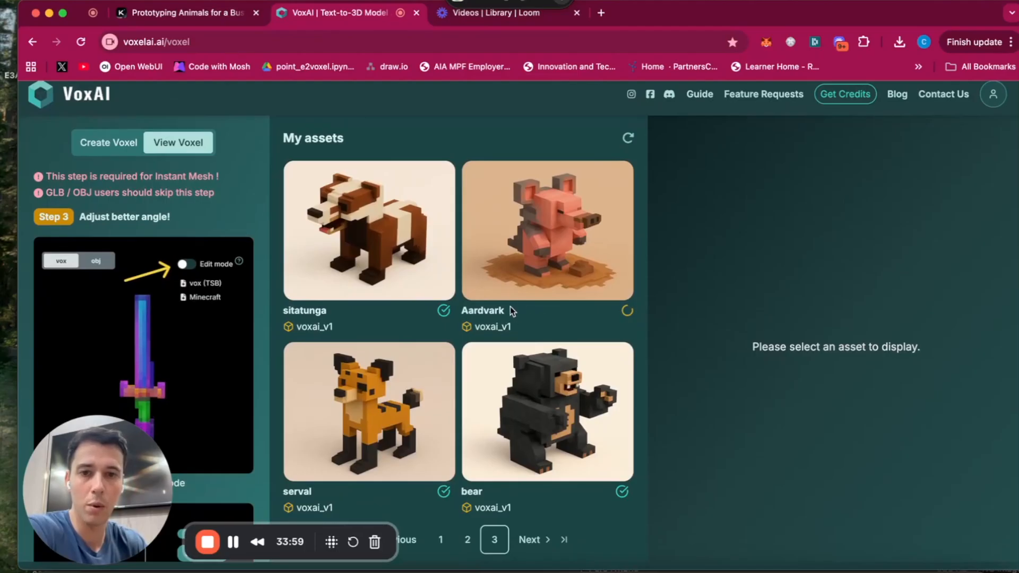
Display the sitatunga asset and rotate its voxel model to inspect its side and head.
{"action": "left_click", "coordinate": [365, 260]}
{"action": "left_click_drag", "start_coordinate": [825, 323], "coordinate": [895, 313]}
{"action": "left_click_drag", "start_coordinate": [933, 317], "coordinate": [913, 336]}
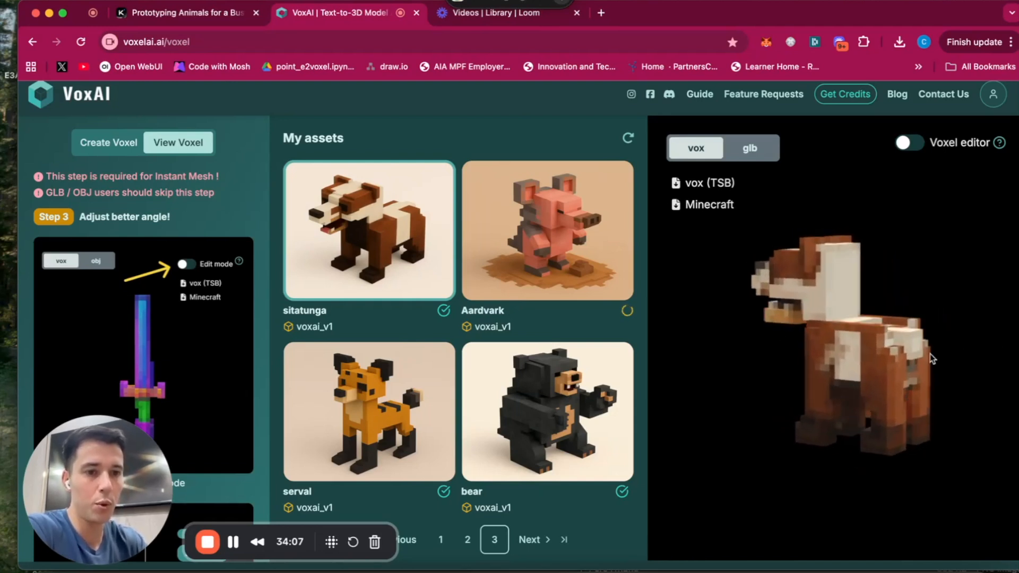
{"action": "left_click_drag", "start_coordinate": [839, 358], "coordinate": [905, 418]}
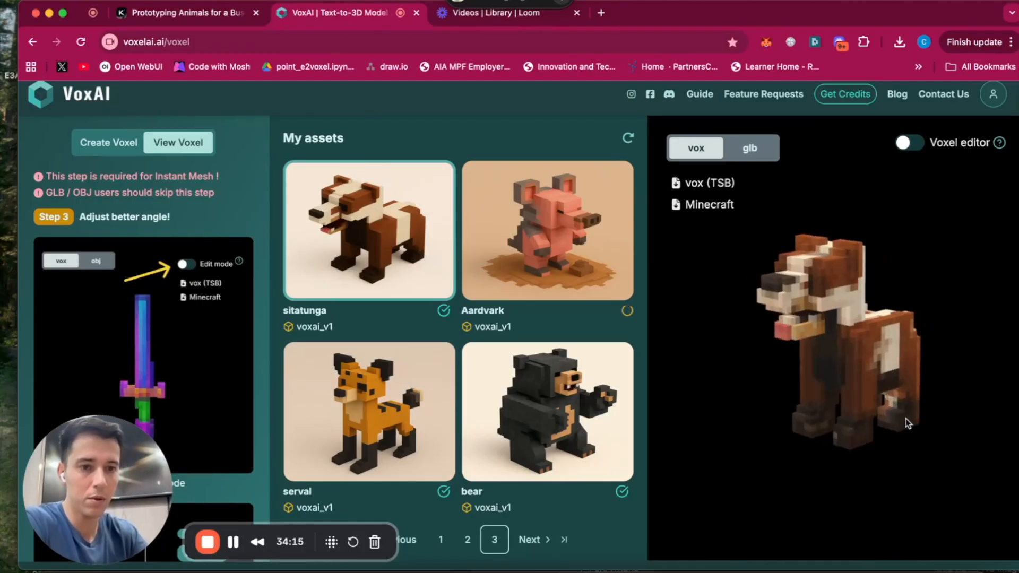
Reduce the sitatunga model's cube size in the voxel editor and re-voxelize it.
{"action": "left_click", "coordinate": [908, 144]}
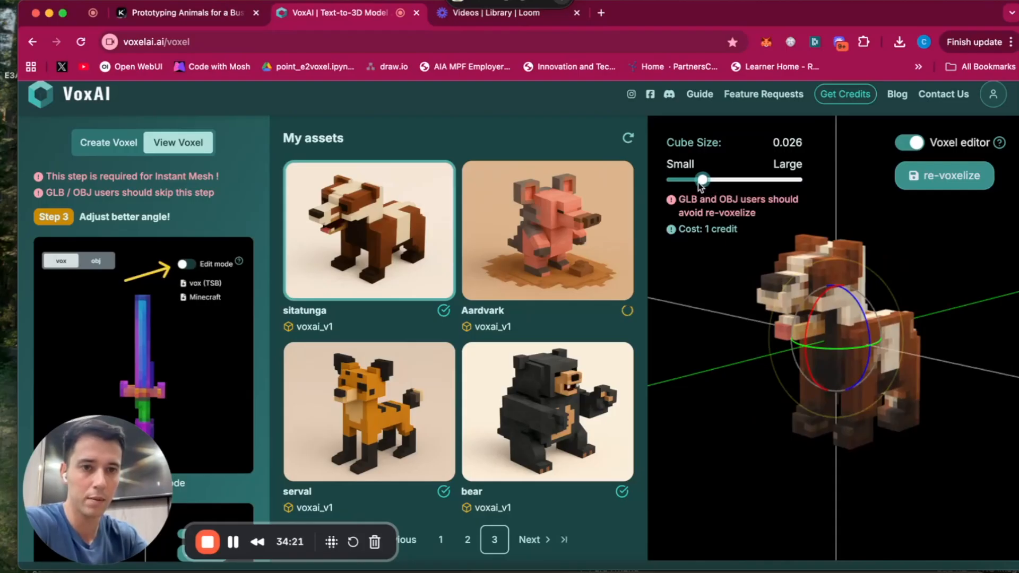
{"action": "left_click_drag", "start_coordinate": [694, 181], "coordinate": [699, 181]}
{"action": "left_click", "coordinate": [931, 186]}
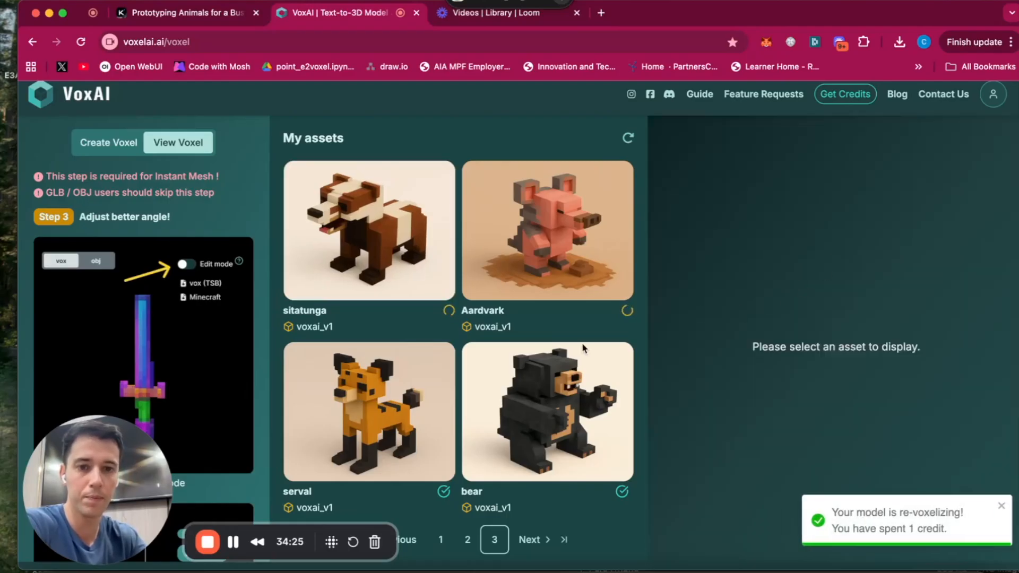
{"action": "scroll", "coordinate": [516, 396], "scroll_direction": "down", "scroll_amount": 1}
{"action": "scroll", "coordinate": [516, 395], "scroll_direction": "up", "scroll_amount": 1}
{"action": "scroll", "coordinate": [519, 394], "scroll_direction": "down", "scroll_amount": 2}
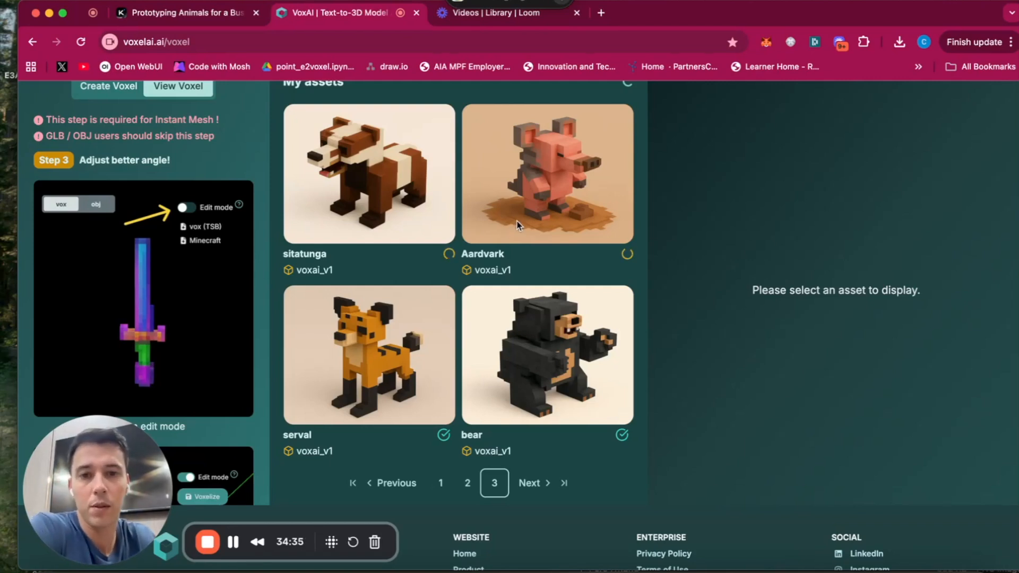
{"action": "scroll", "coordinate": [517, 221], "scroll_direction": "up", "scroll_amount": 1}
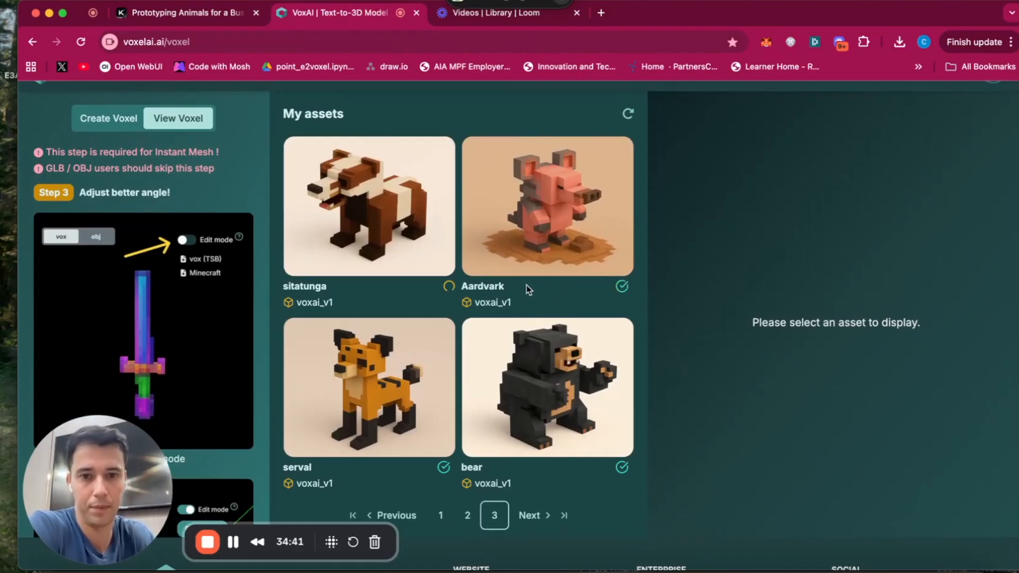
Display the re-voxelized Aardvark asset, reload it, and examine the model from several angles.
{"action": "left_click", "coordinate": [546, 268]}
{"action": "left_click_drag", "start_coordinate": [762, 246], "coordinate": [737, 242]}
{"action": "left_click_drag", "start_coordinate": [855, 285], "coordinate": [919, 287]}
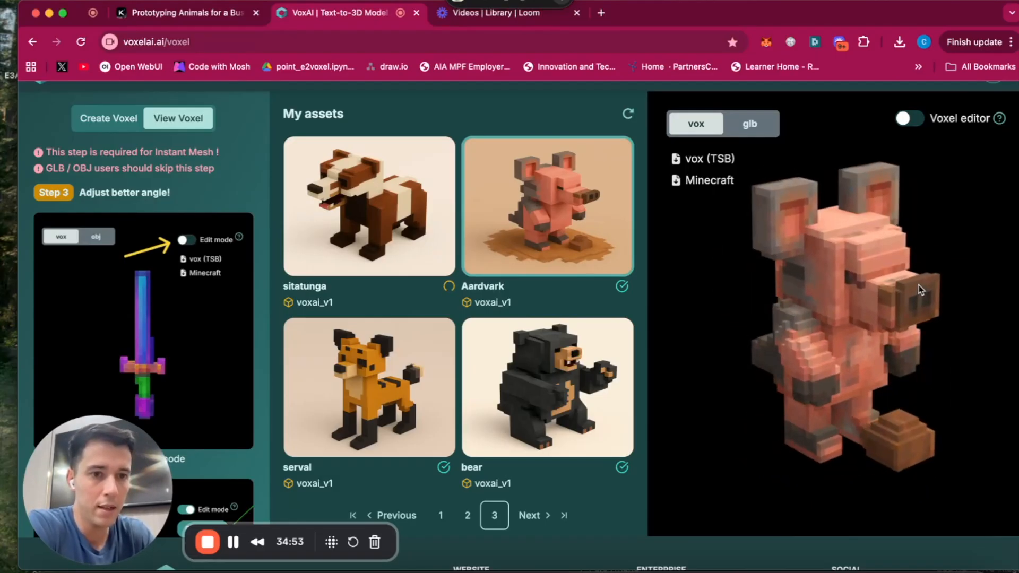
{"action": "left_click", "coordinate": [556, 222]}
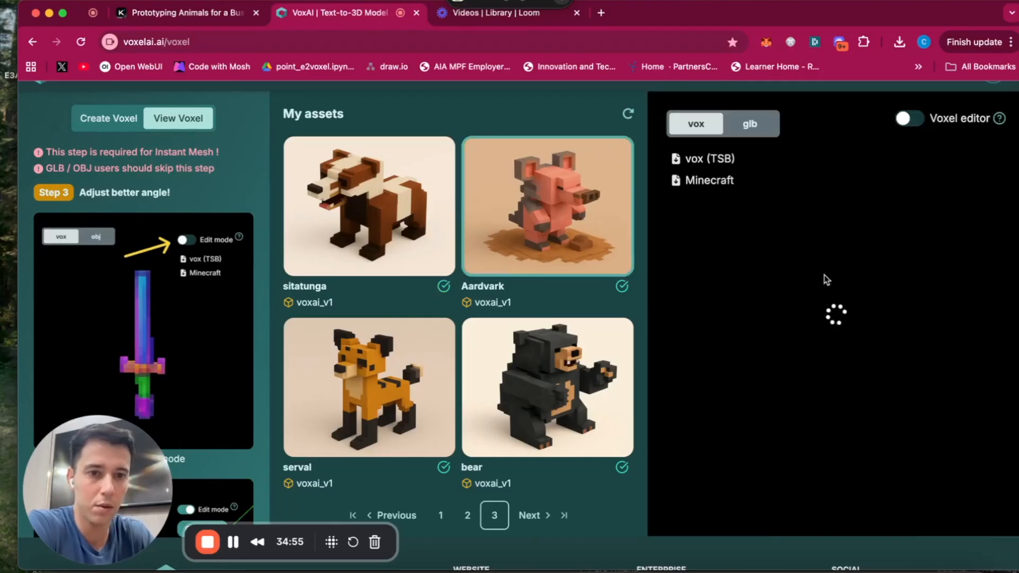
{"action": "left_click_drag", "start_coordinate": [823, 282], "coordinate": [737, 310]}
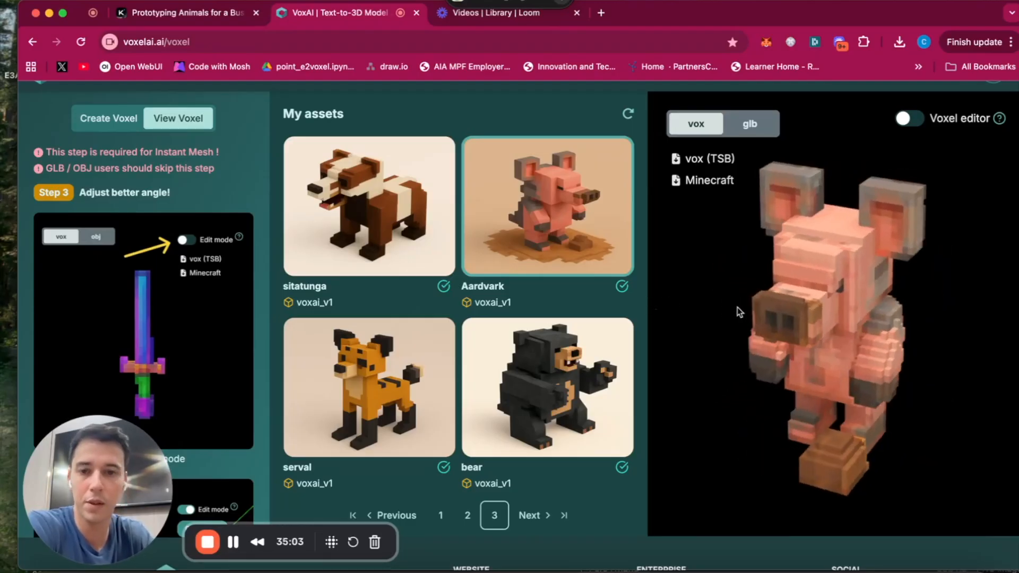
Display the re-voxelized sitatunga asset and rotate its model to examine the head and body.
{"action": "left_click", "coordinate": [406, 207]}
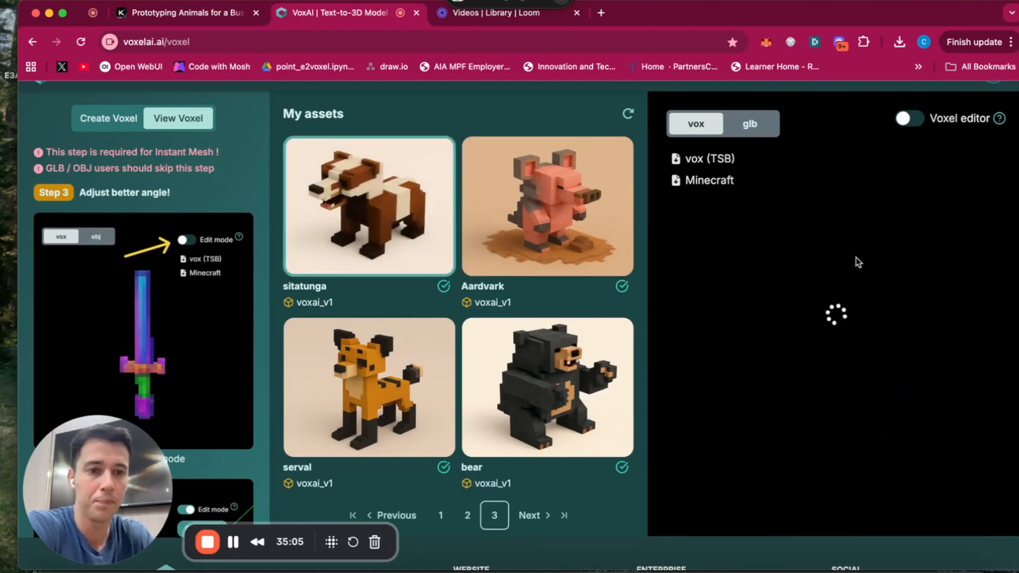
{"action": "left_click_drag", "start_coordinate": [872, 281], "coordinate": [845, 317]}
{"action": "left_click_drag", "start_coordinate": [964, 334], "coordinate": [923, 326]}
{"action": "left_click_drag", "start_coordinate": [854, 279], "coordinate": [893, 318]}
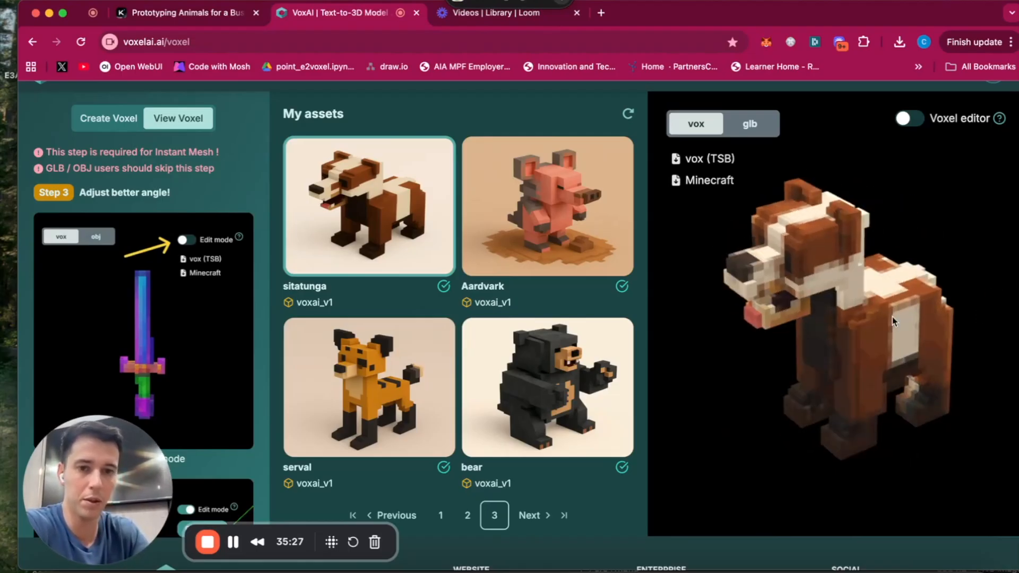
Inspect the spiral-horned_eland asset on page 2 of the assets and re-voxelize it with a cube size of 0.025.
{"action": "left_click", "coordinate": [468, 515]}
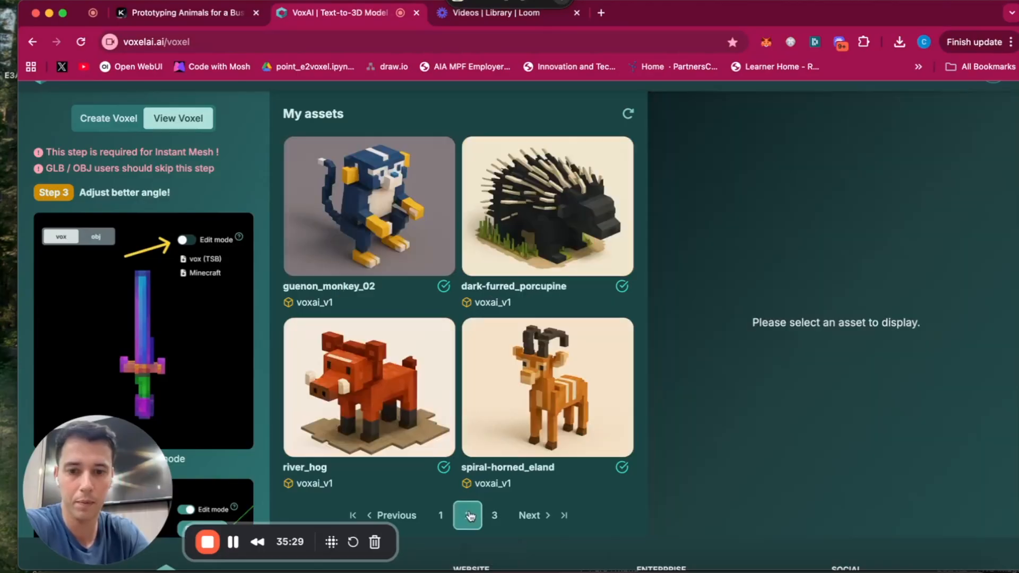
{"action": "left_click", "coordinate": [546, 355]}
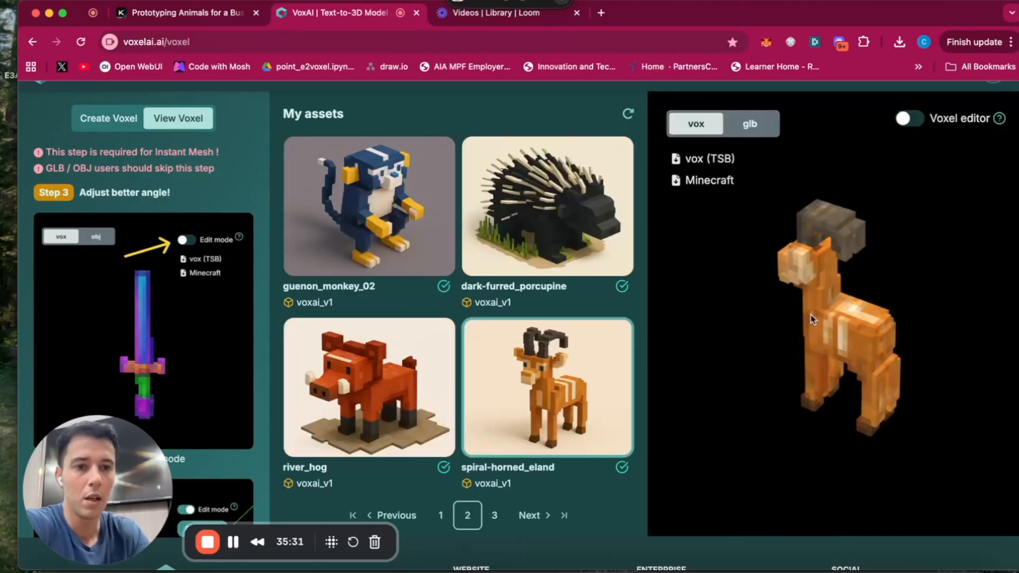
{"action": "left_click_drag", "start_coordinate": [845, 315], "coordinate": [711, 245]}
{"action": "left_click_drag", "start_coordinate": [798, 227], "coordinate": [835, 377]}
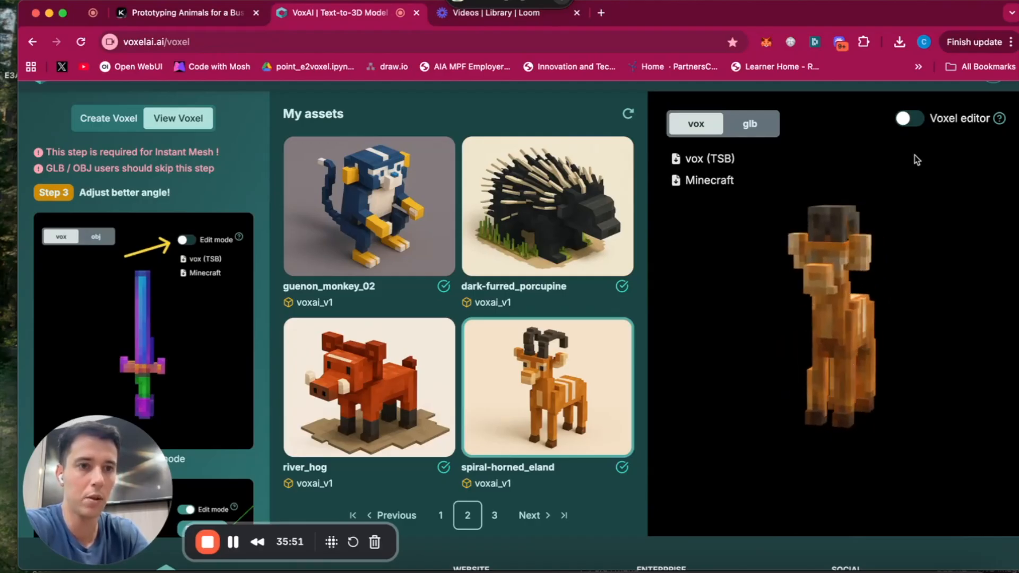
{"action": "left_click", "coordinate": [909, 118]}
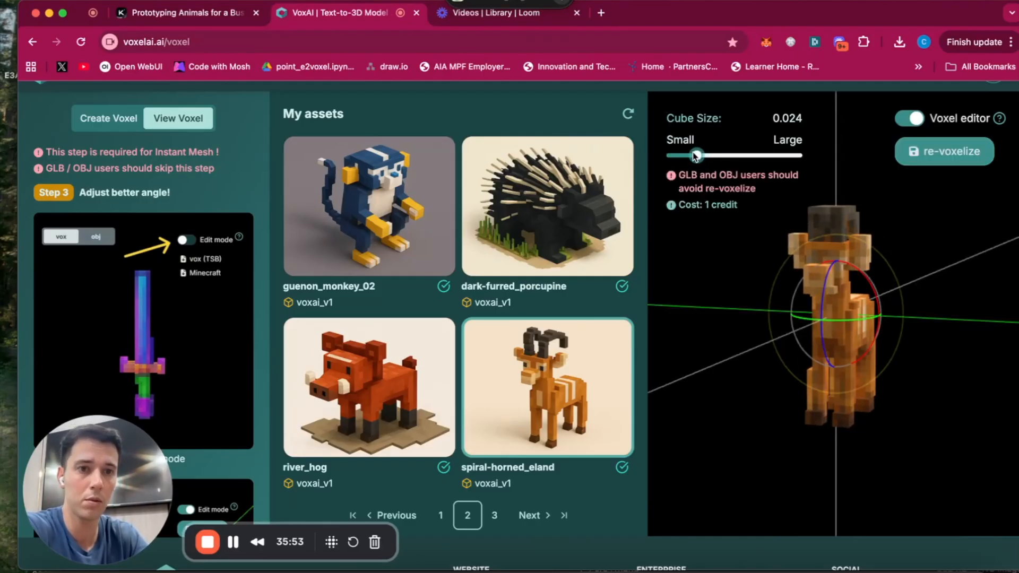
{"action": "left_click", "coordinate": [944, 151]}
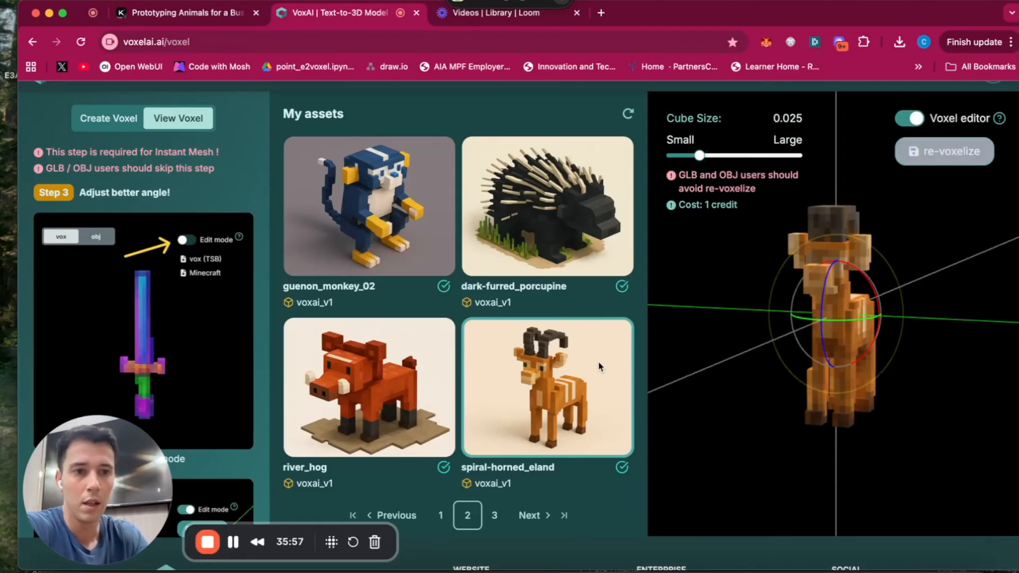
Inspect the river_hog voxel model from several angles and re-voxelize it with a cube size of 0.025.
{"action": "left_click", "coordinate": [380, 415]}
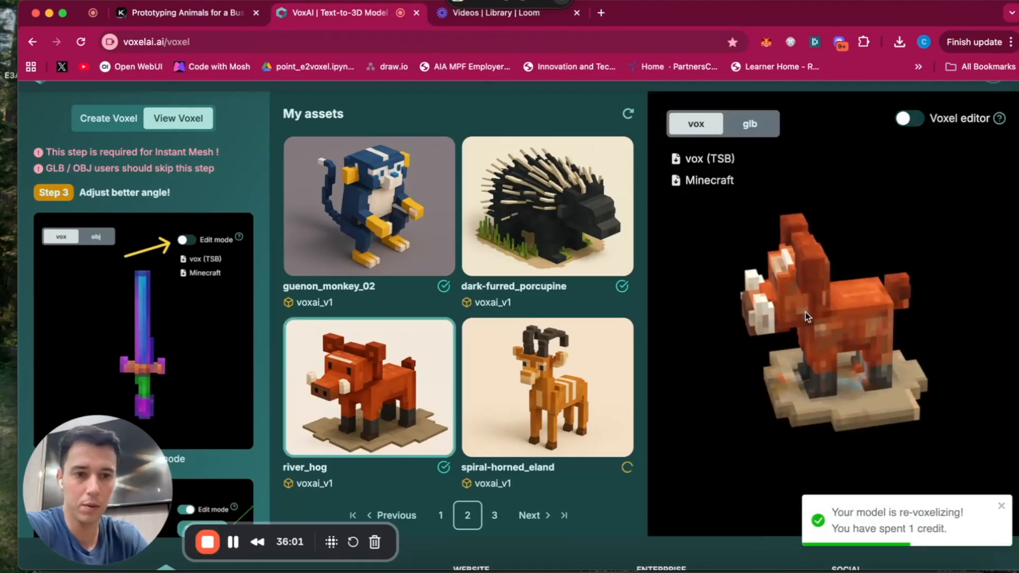
{"action": "left_click_drag", "start_coordinate": [894, 296], "coordinate": [824, 309]}
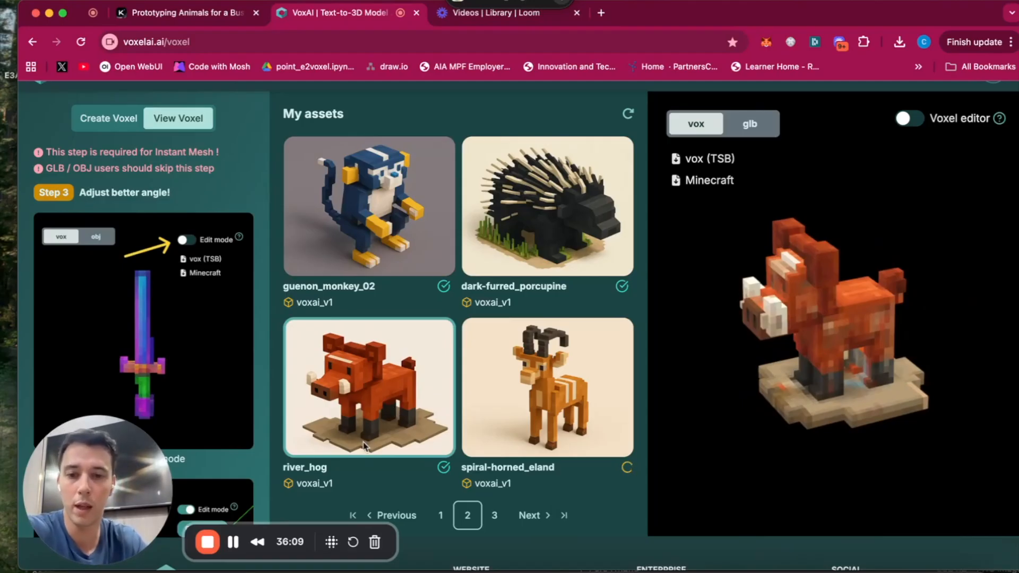
{"action": "left_click_drag", "start_coordinate": [828, 325], "coordinate": [952, 309]}
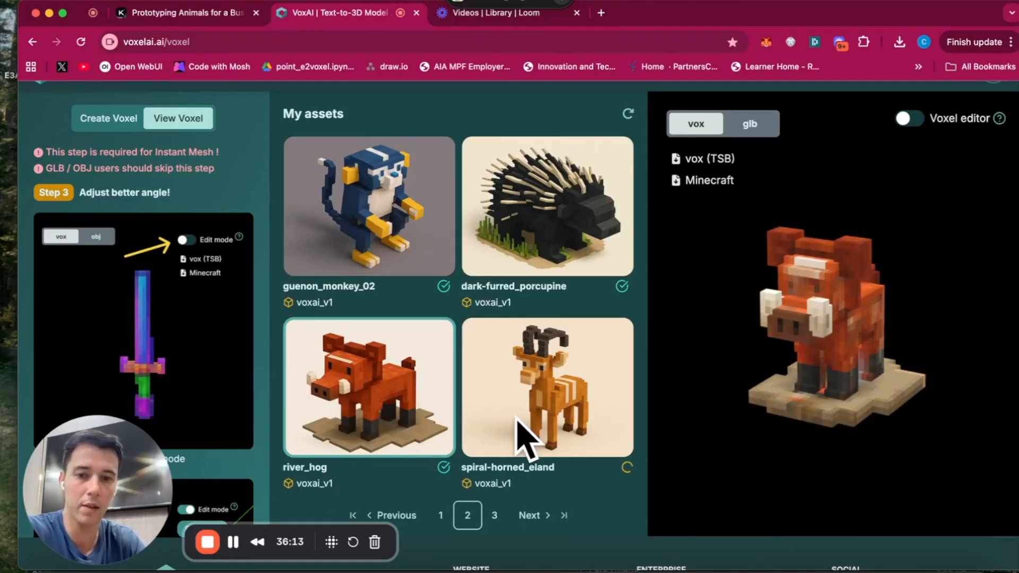
{"action": "left_click", "coordinate": [384, 380]}
{"action": "left_click_drag", "start_coordinate": [869, 332], "coordinate": [803, 396]}
{"action": "left_click_drag", "start_coordinate": [799, 337], "coordinate": [863, 307]}
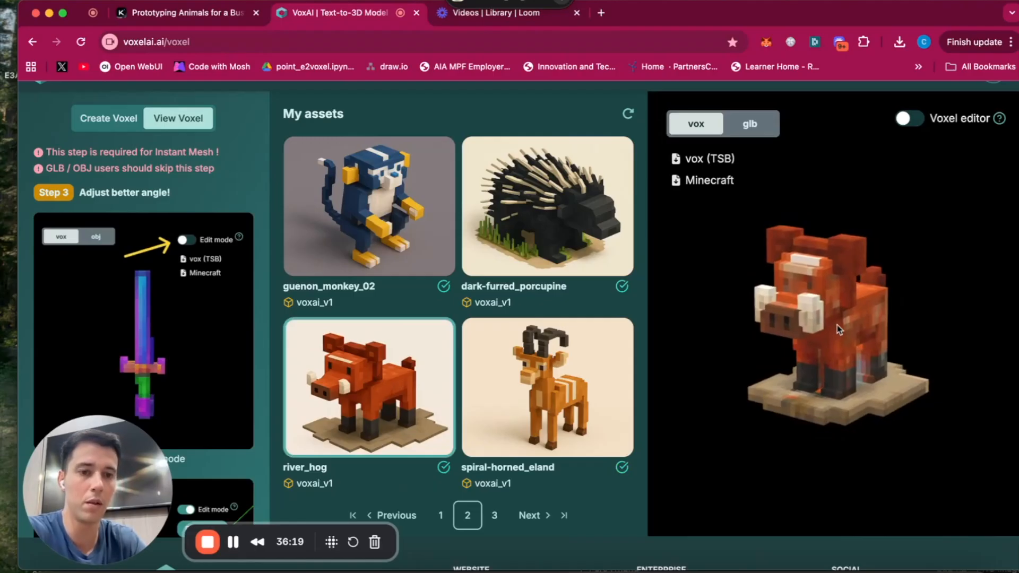
{"action": "left_click", "coordinate": [909, 118]}
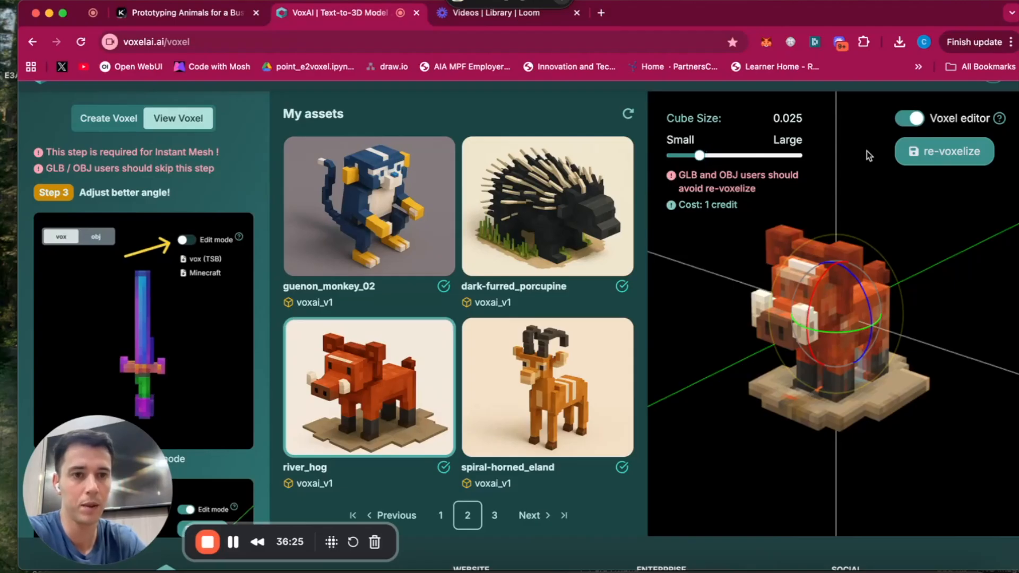
{"action": "left_click", "coordinate": [916, 158]}
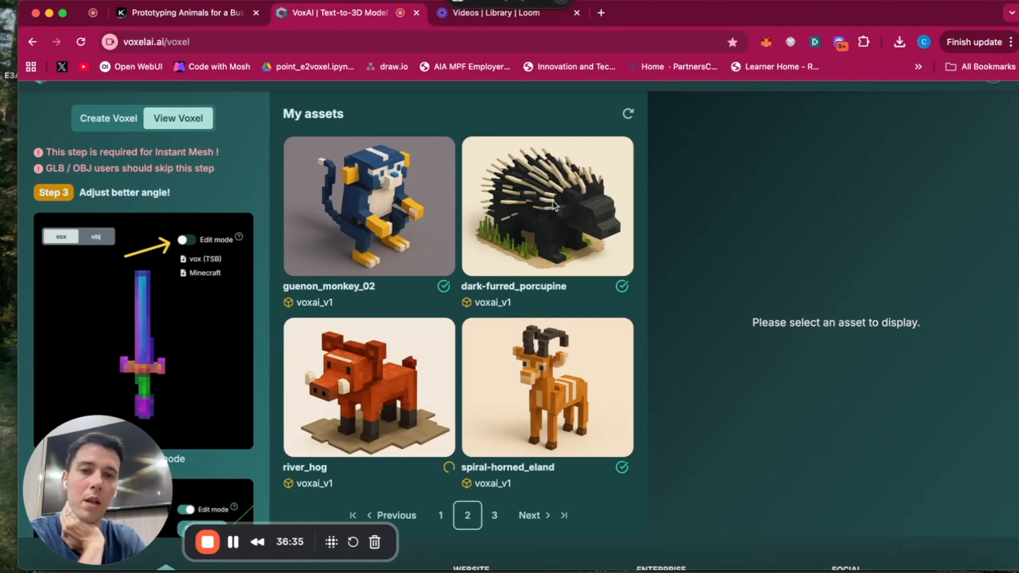
Inspect the dark-furred_porcupine voxel model from several angles and re-voxelize it with a cube size of 0.025.
{"action": "left_click", "coordinate": [577, 254]}
{"action": "left_click_drag", "start_coordinate": [796, 318], "coordinate": [696, 311]}
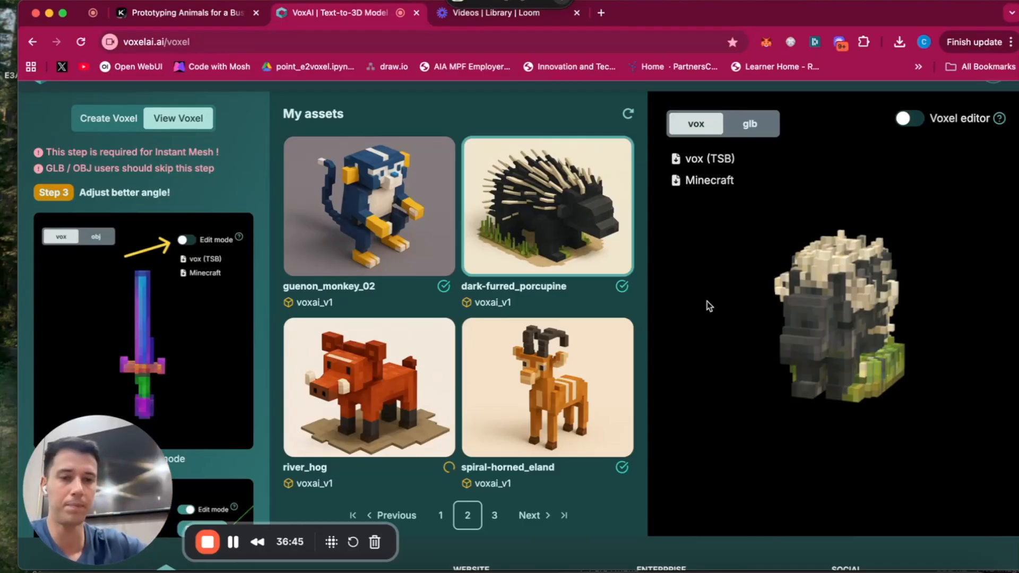
{"action": "mouse_move", "coordinate": [863, 326]}
{"action": "left_mouse_down"}
{"action": "mouse_move", "coordinate": [799, 348]}
{"action": "mouse_move", "coordinate": [694, 335]}
{"action": "mouse_move", "coordinate": [850, 339]}
{"action": "left_mouse_up"}
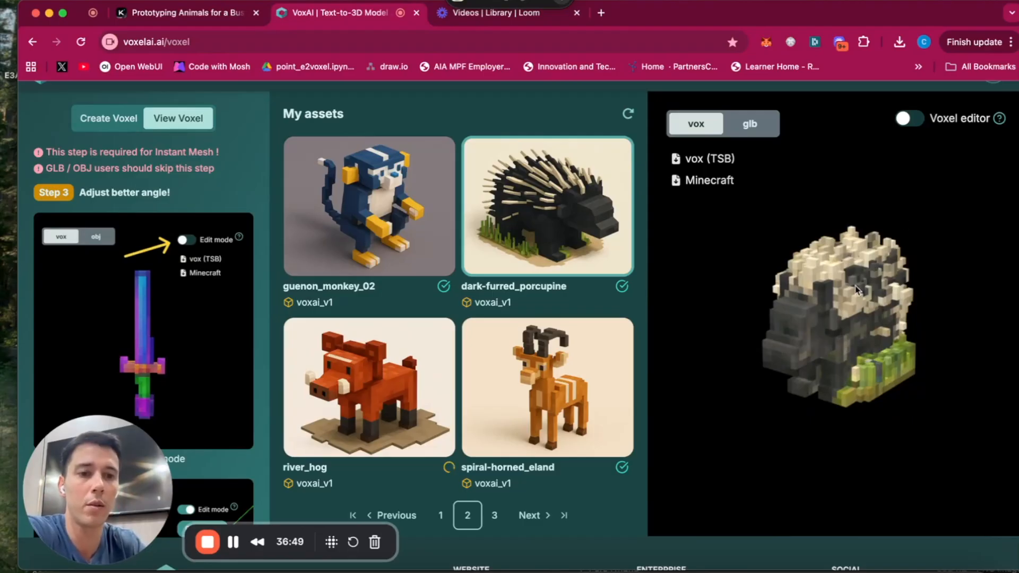
{"action": "left_click_drag", "start_coordinate": [856, 289], "coordinate": [950, 307]}
{"action": "left_click", "coordinate": [910, 119]}
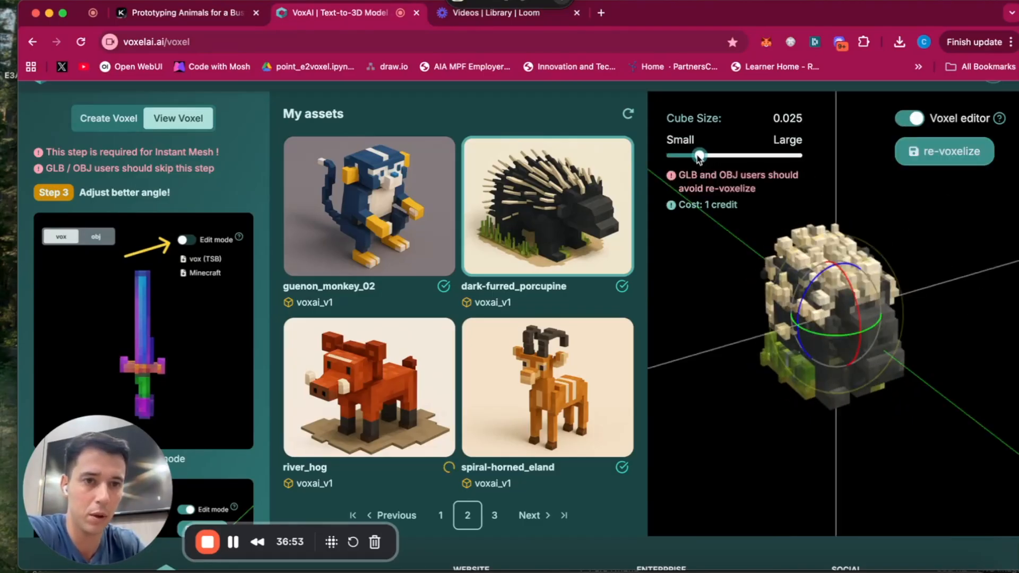
{"action": "left_click", "coordinate": [915, 162]}
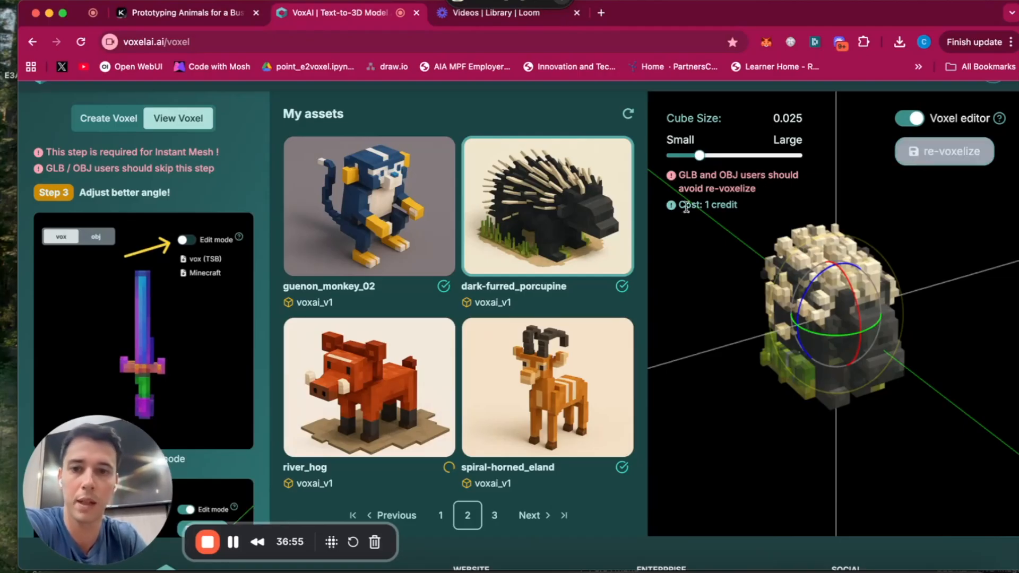
Display the guenon_monkey_02 asset, turn its model to check it, and re-voxelize it with a cube size of 0.025.
{"action": "left_click", "coordinate": [411, 231]}
{"action": "left_click_drag", "start_coordinate": [878, 314], "coordinate": [903, 299]}
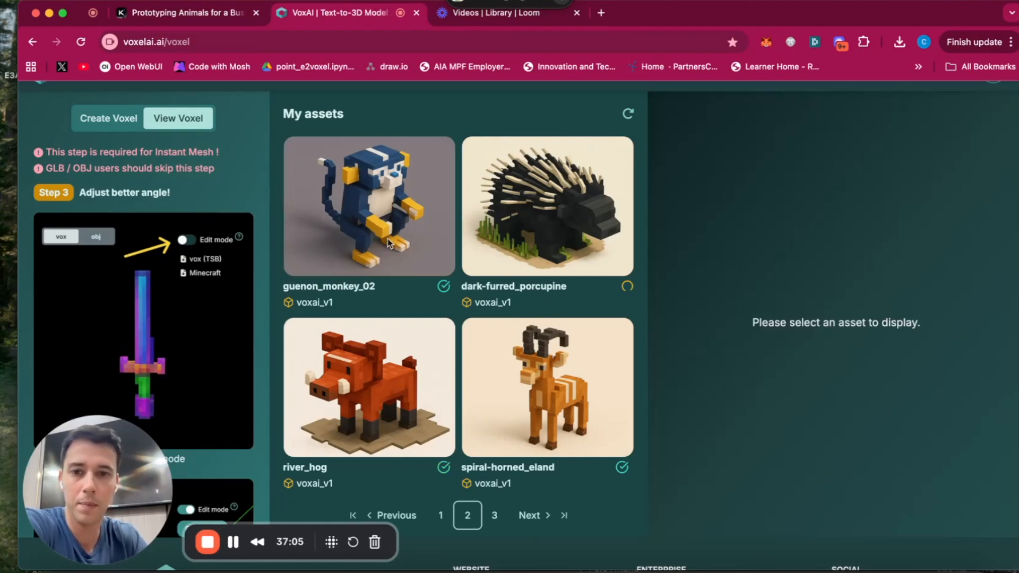
{"action": "left_click", "coordinate": [390, 243]}
{"action": "left_click_drag", "start_coordinate": [841, 318], "coordinate": [849, 366]}
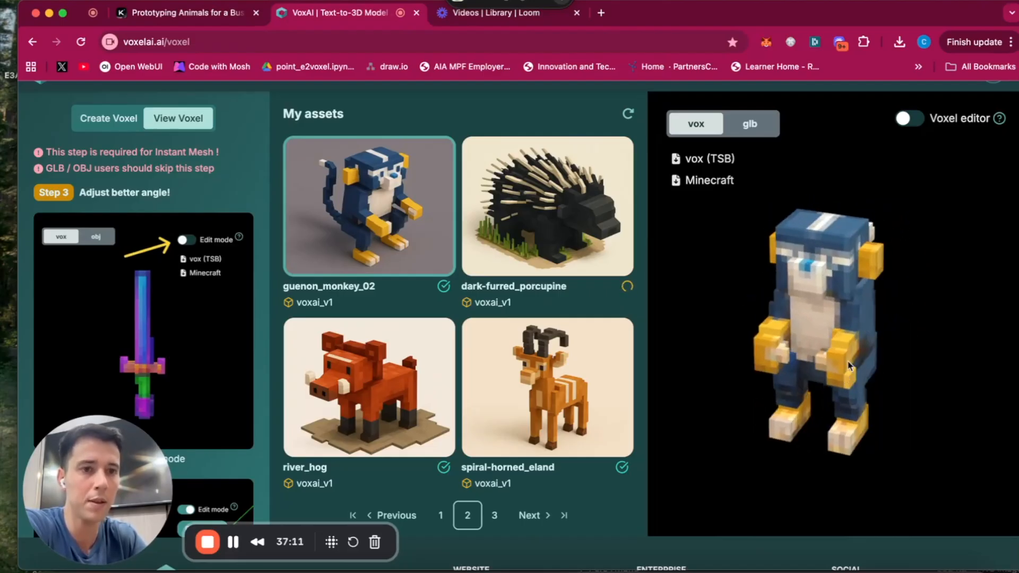
{"action": "left_click", "coordinate": [909, 120]}
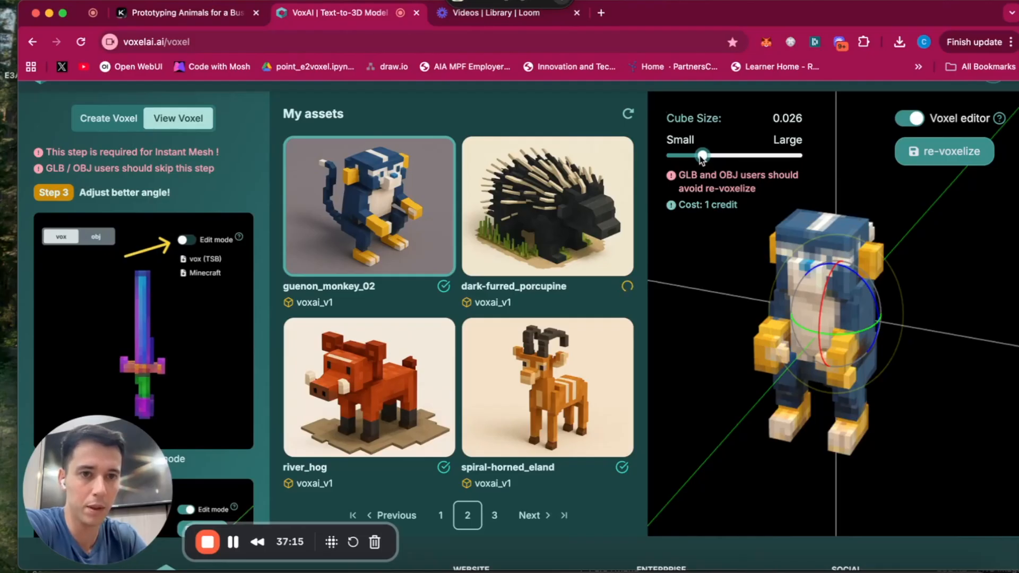
{"action": "left_click", "coordinate": [944, 151]}
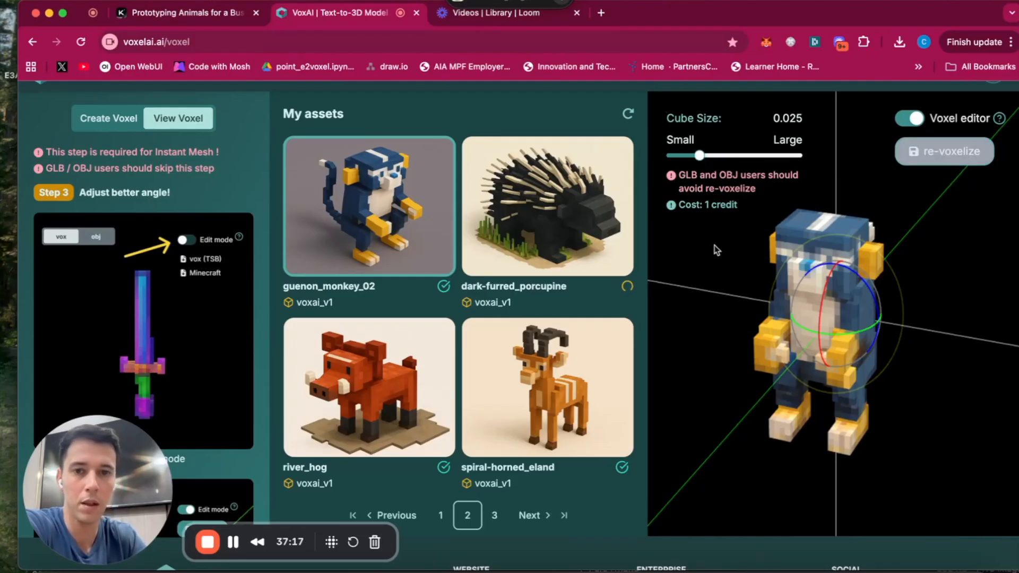
Inspect the spiral-horned_eland model from several angles and re-voxelize it with a cube size of about 0.023.
{"action": "left_click", "coordinate": [571, 414]}
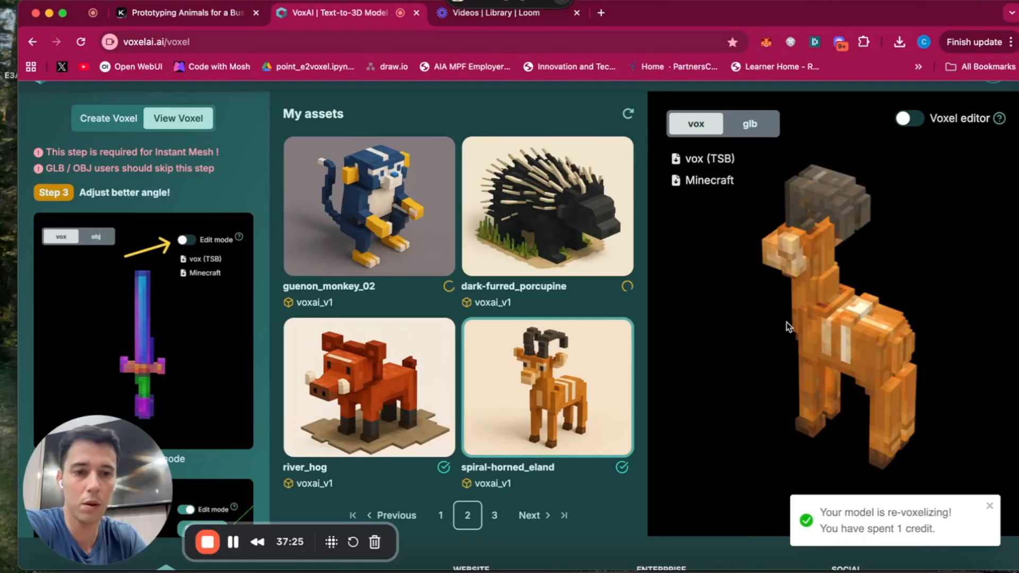
{"action": "left_click_drag", "start_coordinate": [779, 320], "coordinate": [813, 316]}
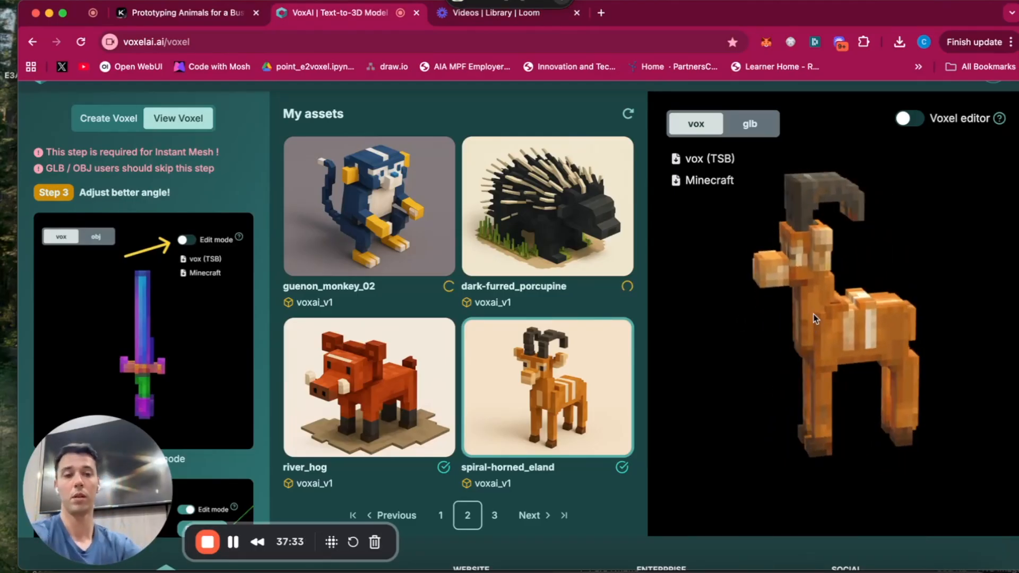
{"action": "left_click_drag", "start_coordinate": [823, 329], "coordinate": [927, 324]}
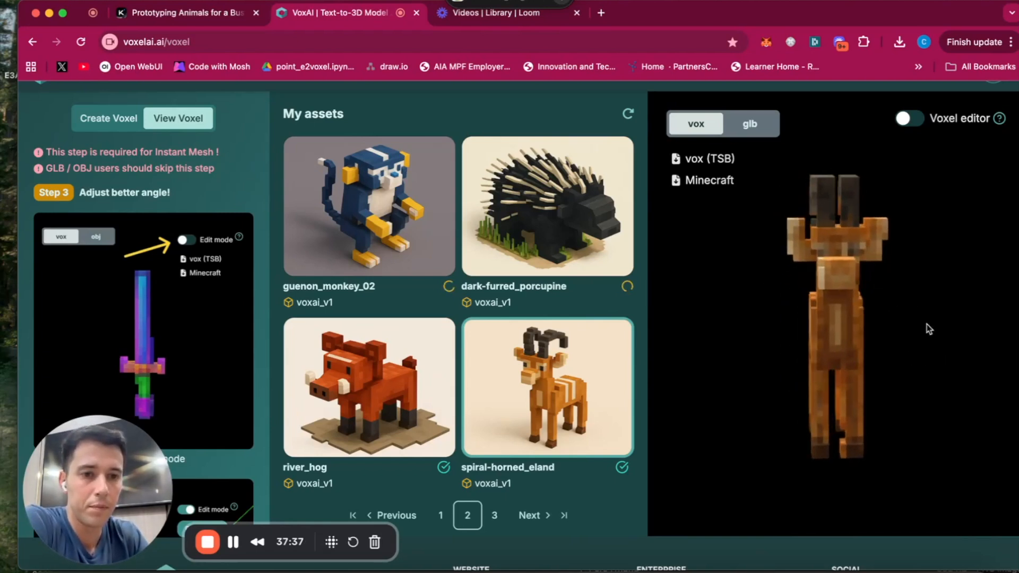
{"action": "left_click", "coordinate": [620, 365]}
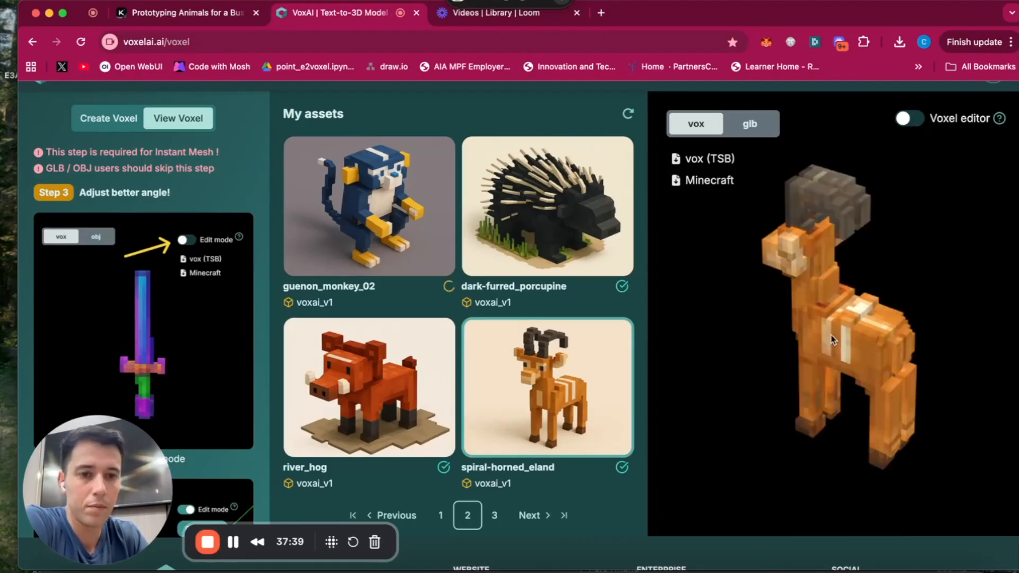
{"action": "left_click_drag", "start_coordinate": [836, 330], "coordinate": [854, 347]}
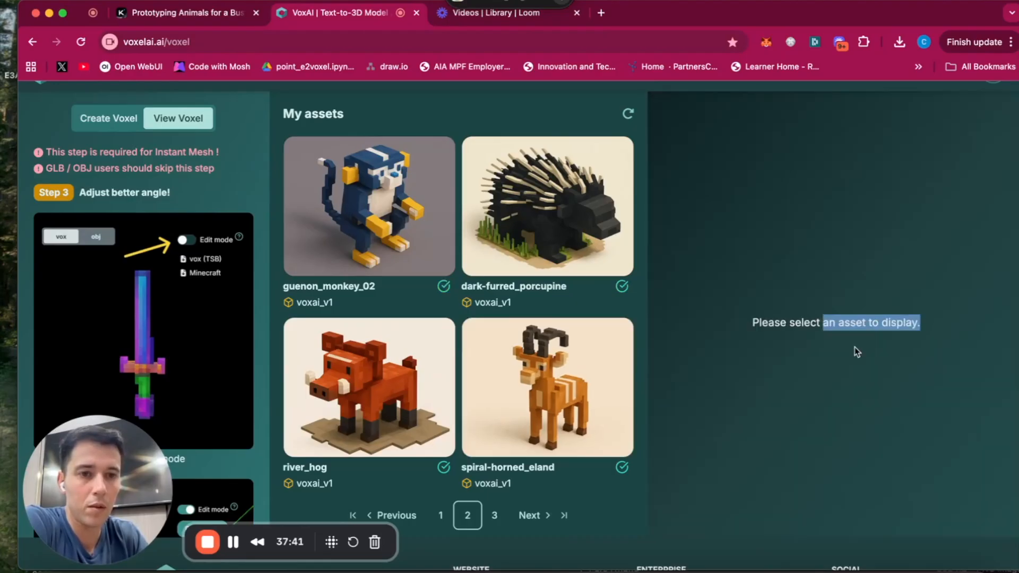
{"action": "left_click", "coordinate": [561, 406]}
{"action": "left_click_drag", "start_coordinate": [896, 324], "coordinate": [804, 205]}
{"action": "left_click_drag", "start_coordinate": [861, 226], "coordinate": [895, 329]}
{"action": "left_click", "coordinate": [905, 118]}
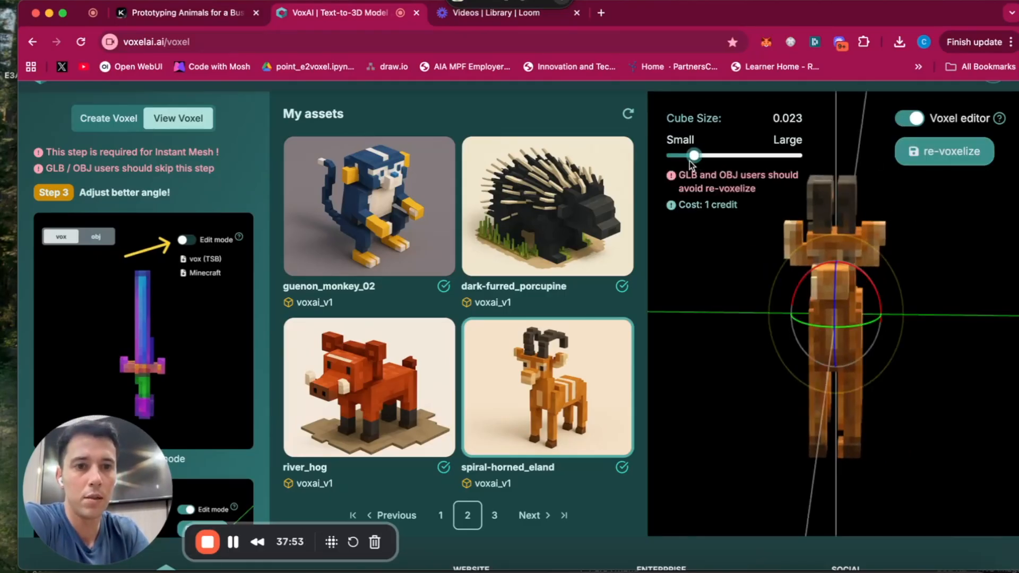
{"action": "left_click", "coordinate": [938, 162]}
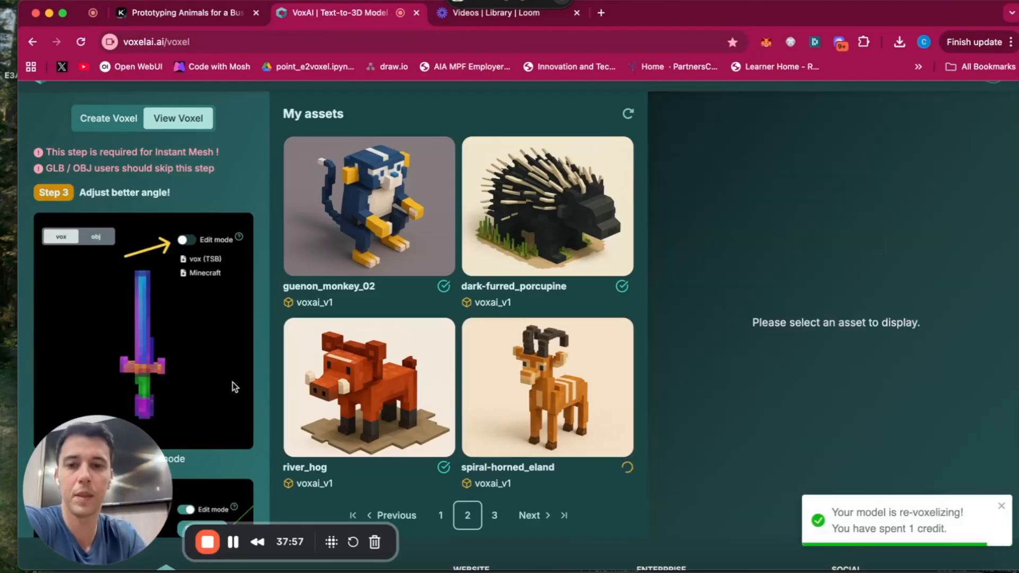
Examine the re-voxelized river_hog and dark-furred_porcupine models, rotating each one to check its shape.
{"action": "left_click", "coordinate": [416, 375]}
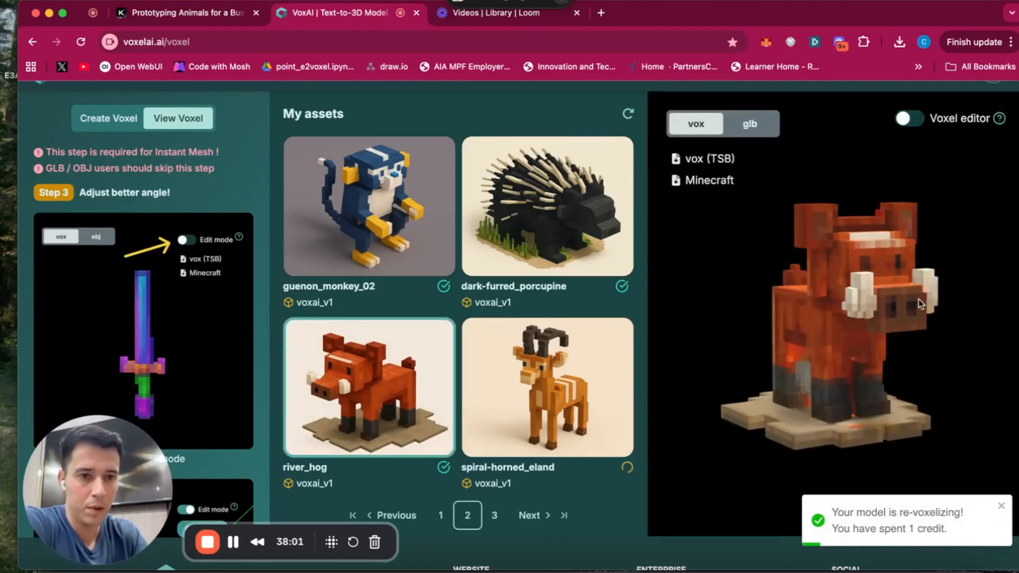
{"action": "left_click_drag", "start_coordinate": [822, 323], "coordinate": [870, 335]}
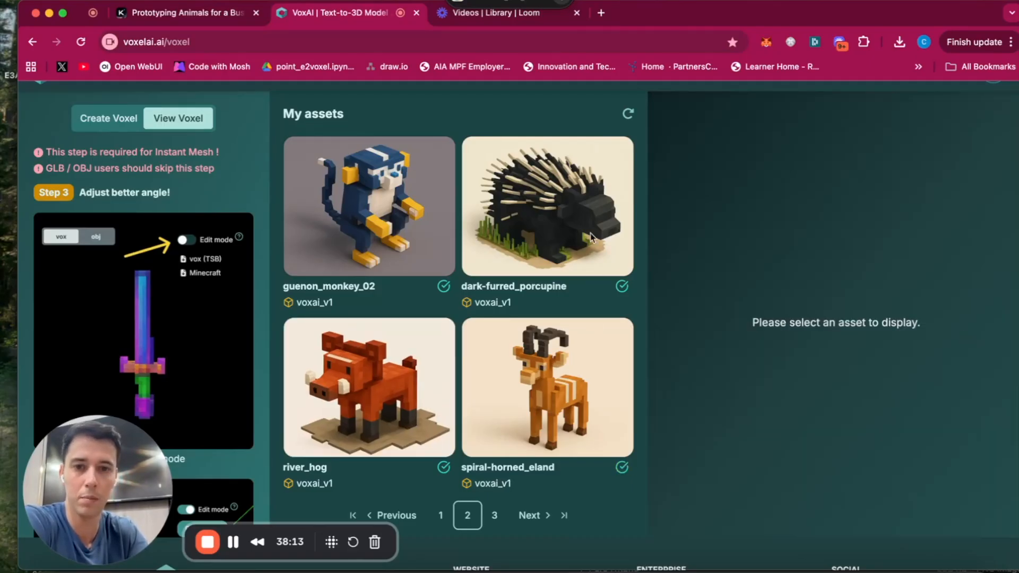
{"action": "left_click", "coordinate": [590, 236]}
{"action": "left_click_drag", "start_coordinate": [877, 265], "coordinate": [824, 293]}
Check the spiral-horned_eland model from the front and re-voxelize it with a cube size of 0.015.
{"action": "left_click", "coordinate": [579, 383]}
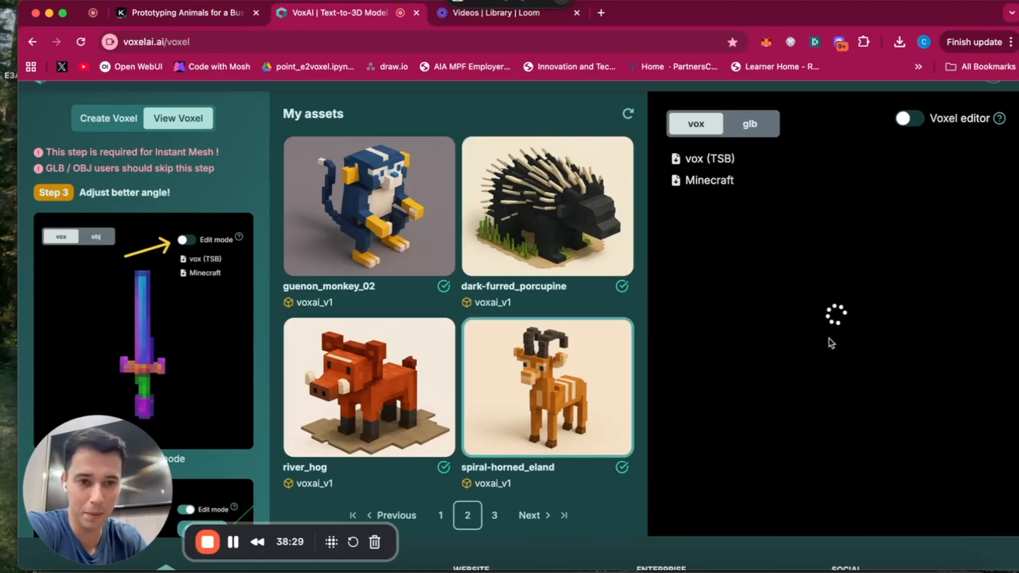
{"action": "mouse_move", "coordinate": [860, 330]}
{"action": "left_mouse_down"}
{"action": "mouse_move", "coordinate": [1013, 305]}
{"action": "mouse_move", "coordinate": [854, 359]}
{"action": "mouse_move", "coordinate": [910, 360]}
{"action": "mouse_move", "coordinate": [737, 346]}
{"action": "mouse_move", "coordinate": [711, 354]}
{"action": "mouse_move", "coordinate": [856, 353]}
{"action": "mouse_move", "coordinate": [844, 334]}
{"action": "left_mouse_up"}
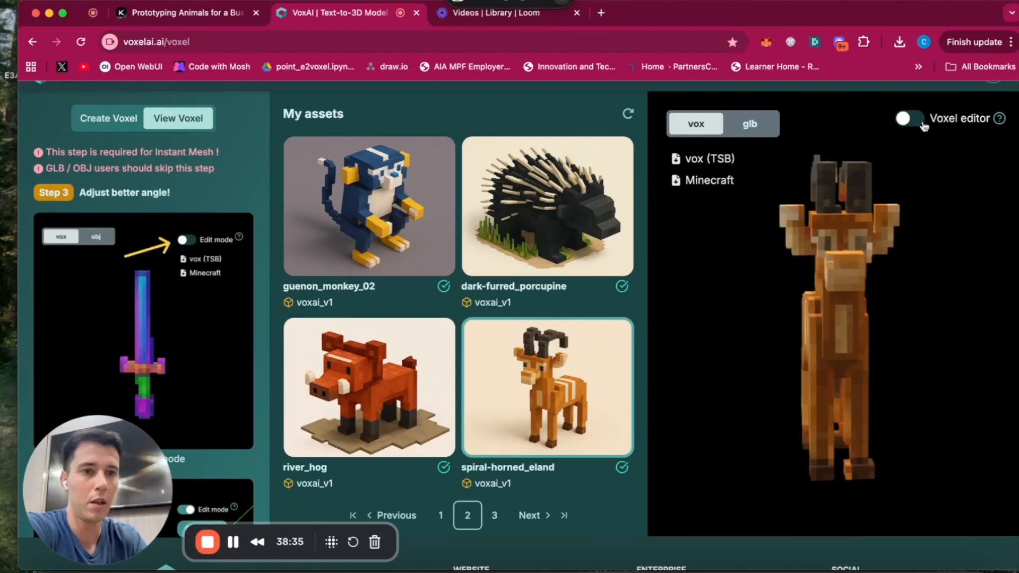
{"action": "left_click", "coordinate": [910, 118]}
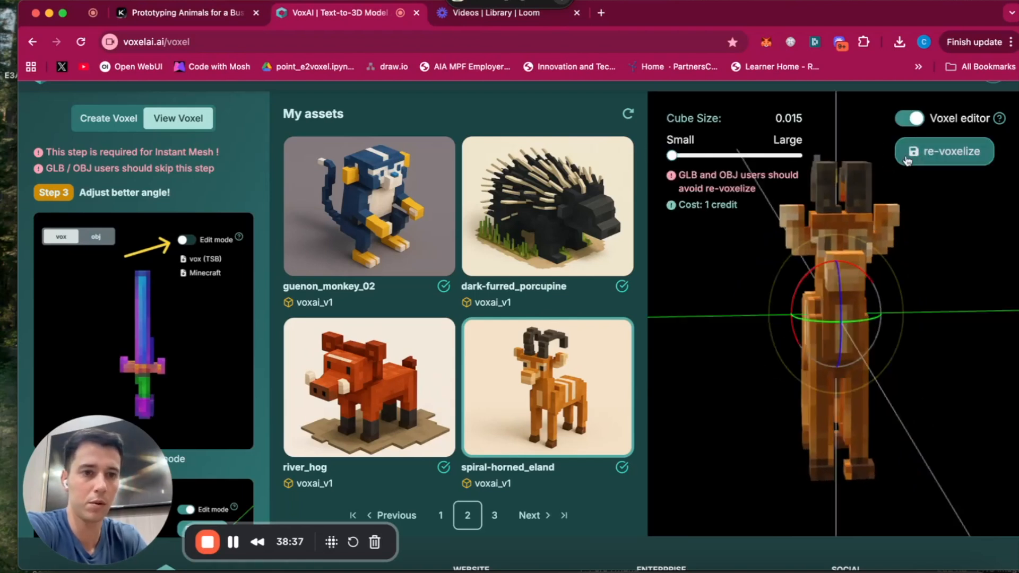
{"action": "left_click", "coordinate": [928, 155]}
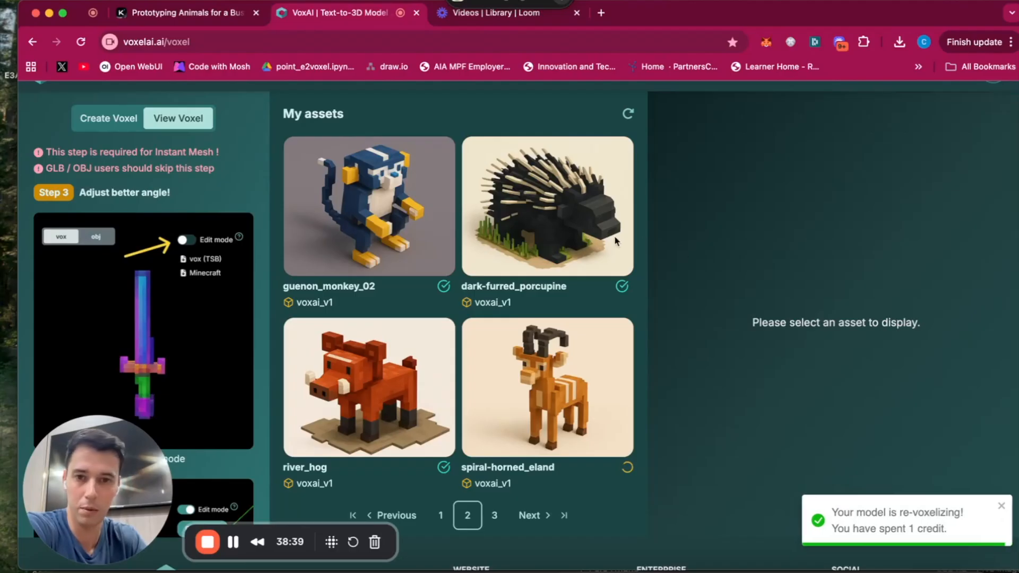
Inspect the re-voxelized guenon_monkey_02 model and re-voxelize it again with a cube size of about 0.018.
{"action": "left_click", "coordinate": [416, 212]}
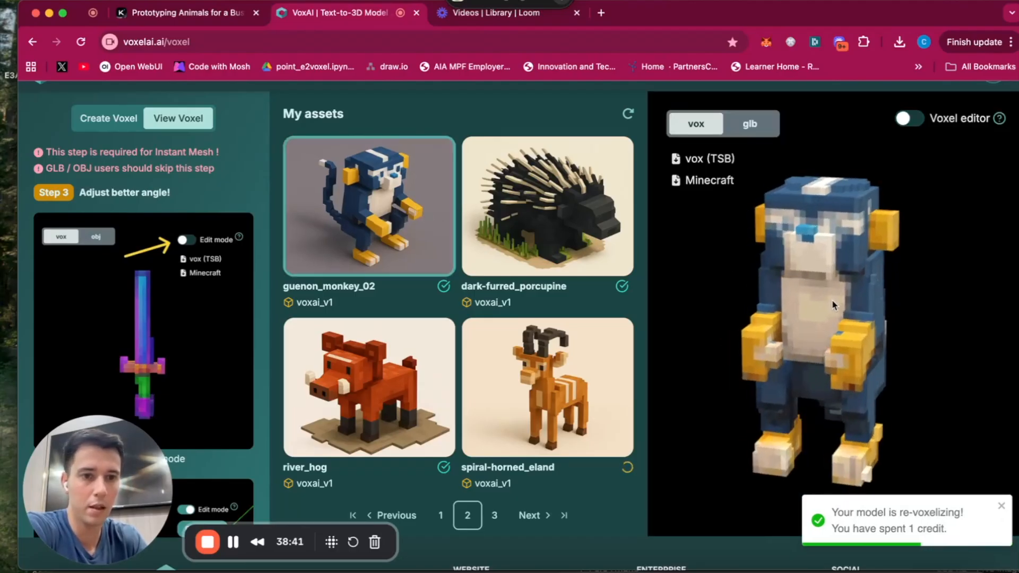
{"action": "left_click_drag", "start_coordinate": [871, 294], "coordinate": [786, 282]}
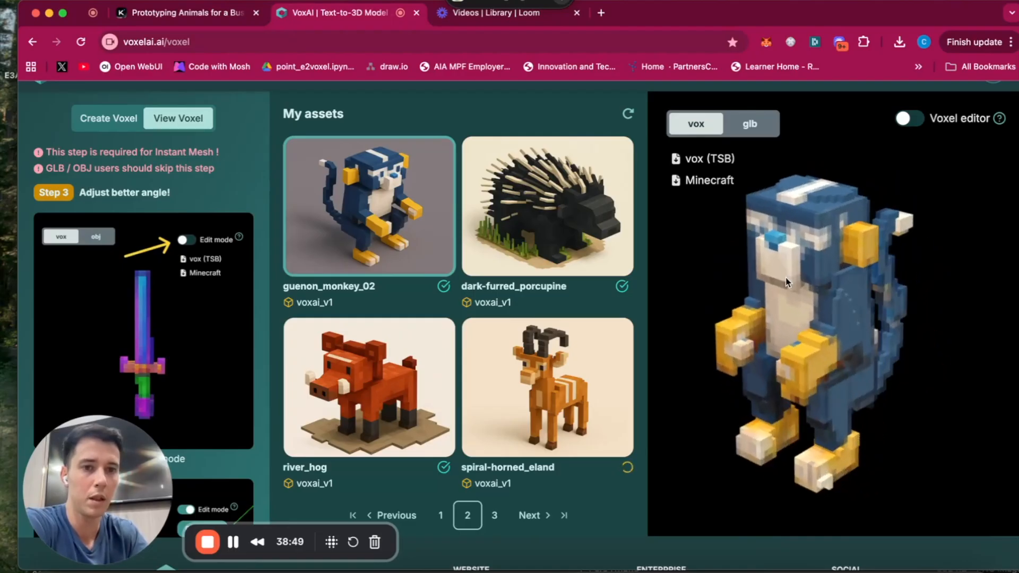
{"action": "left_click", "coordinate": [910, 119]}
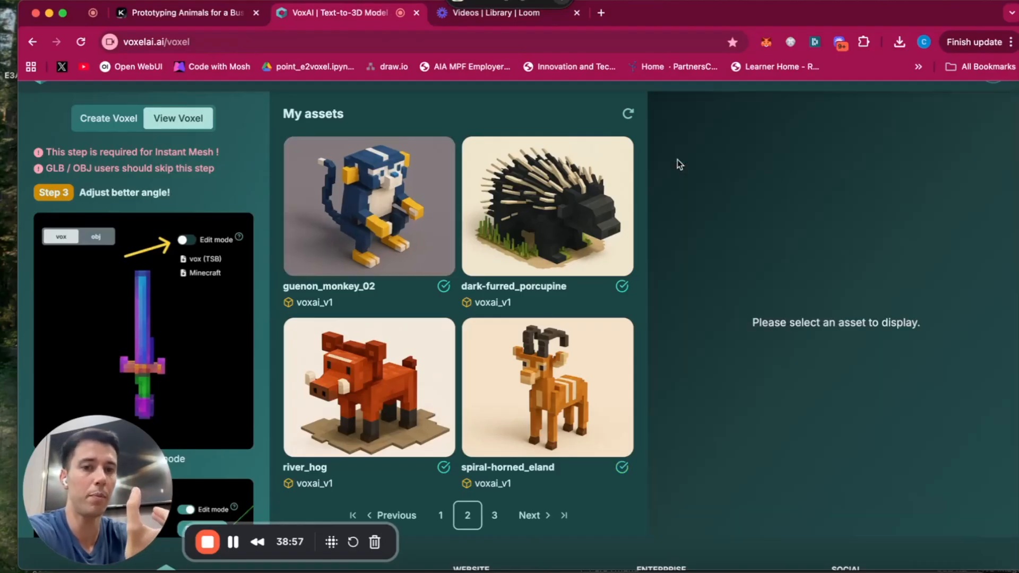
{"action": "left_click", "coordinate": [339, 266]}
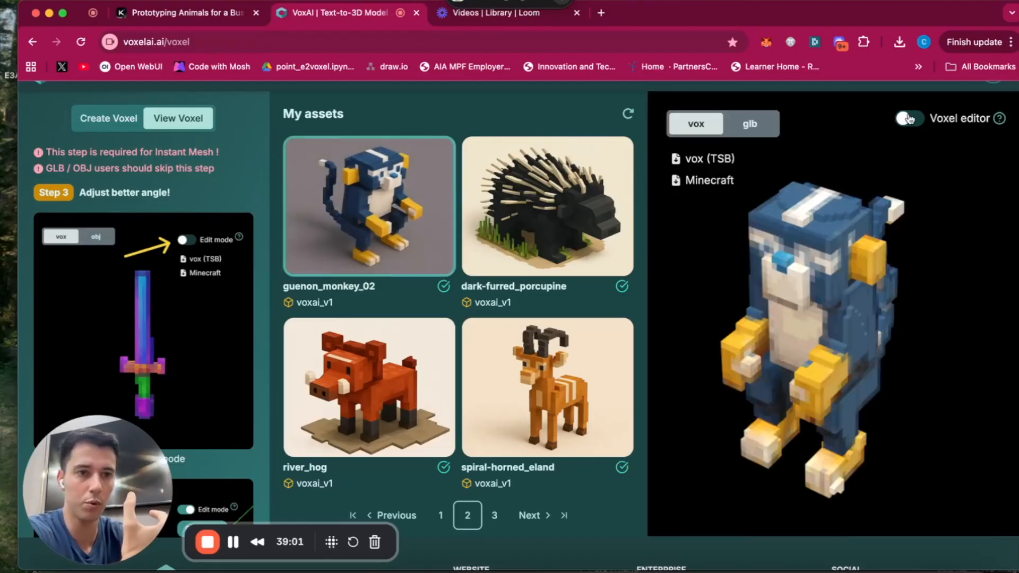
{"action": "left_click", "coordinate": [907, 119]}
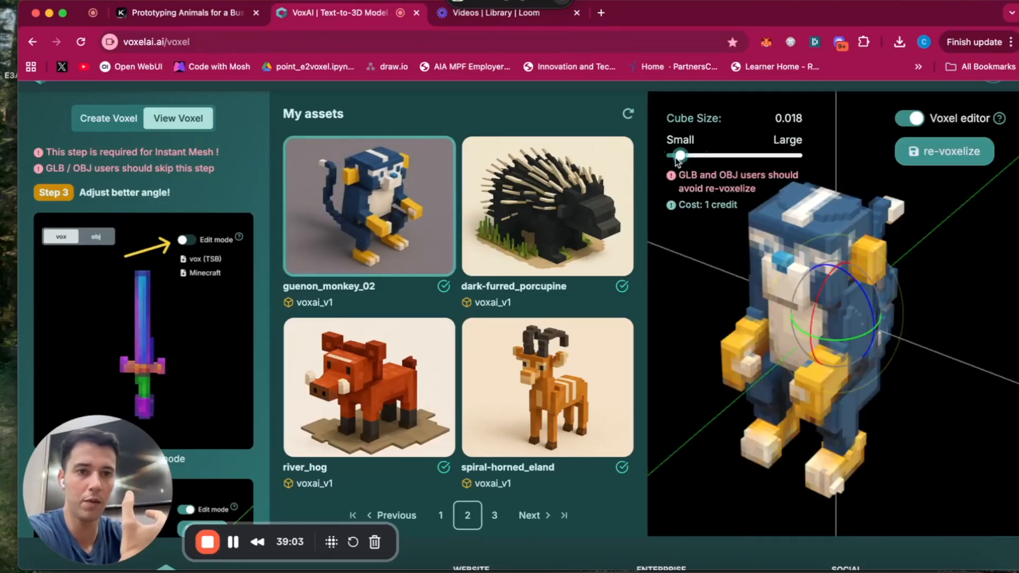
{"action": "left_click", "coordinate": [937, 150]}
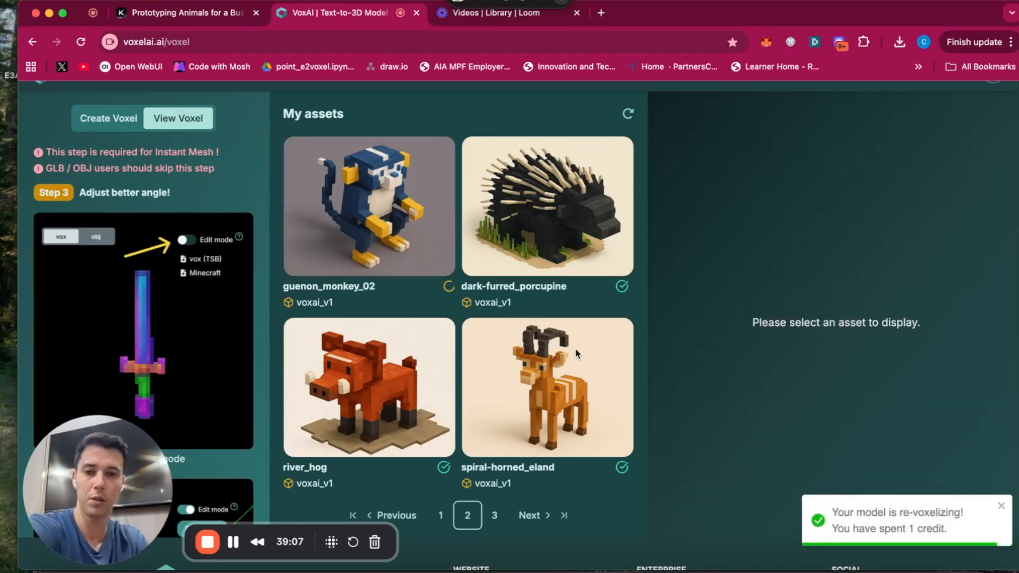
Display the newly re-voxelized spiral-horned_eland and rotate it to examine the head, horns and body detail.
{"action": "scroll", "coordinate": [577, 350], "scroll_direction": "down", "scroll_amount": 1}
{"action": "left_click", "coordinate": [577, 349]}
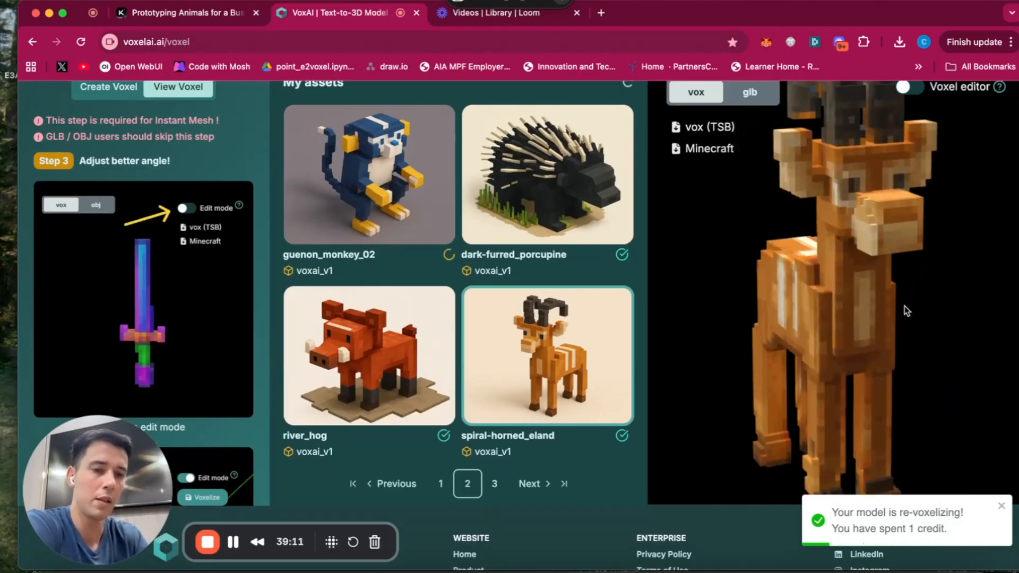
{"action": "left_click_drag", "start_coordinate": [877, 333], "coordinate": [756, 375]}
{"action": "left_click_drag", "start_coordinate": [839, 316], "coordinate": [739, 325]}
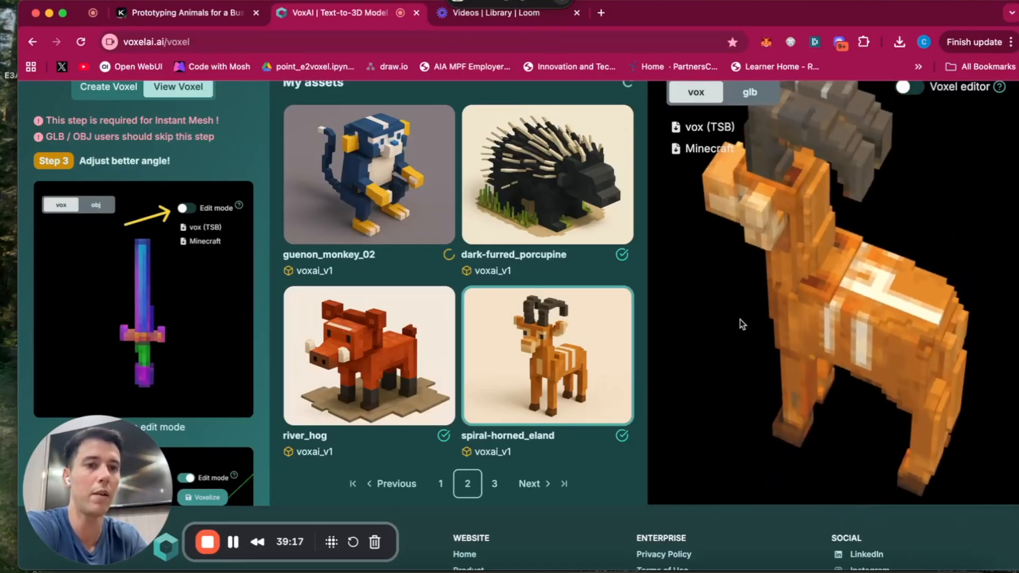
{"action": "left_click_drag", "start_coordinate": [792, 196], "coordinate": [714, 344]}
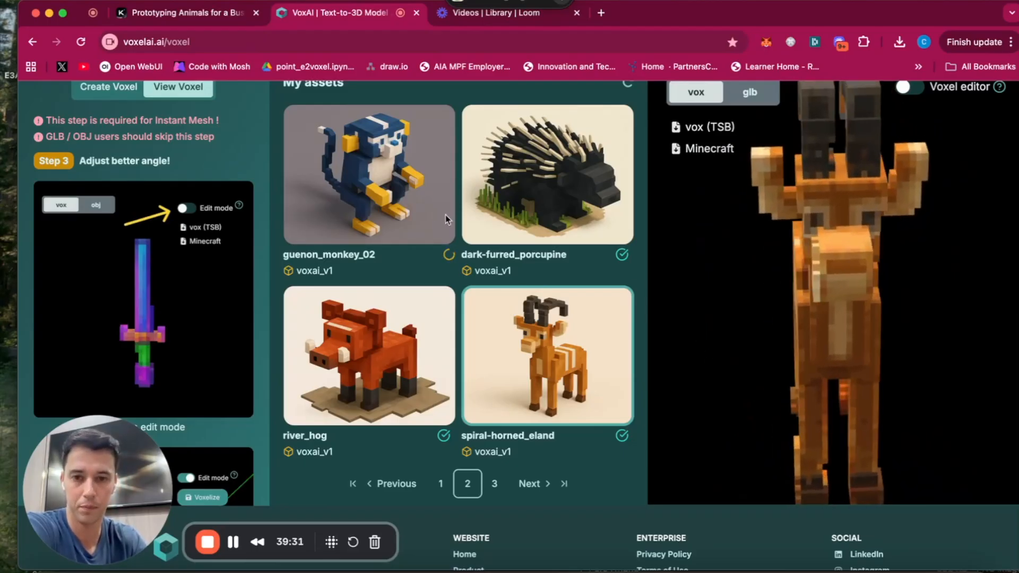
Display the newly re-voxelized guenon_monkey_02 and rotate it to examine the face, arms and tail.
{"action": "scroll", "coordinate": [444, 214], "scroll_direction": "up", "scroll_amount": 1}
{"action": "left_click", "coordinate": [425, 213]}
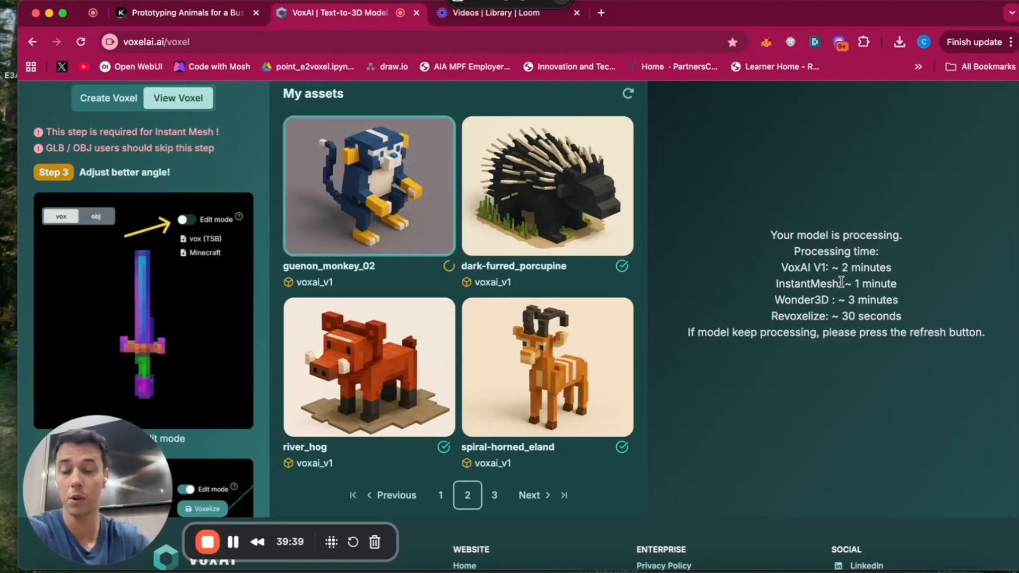
{"action": "left_click", "coordinate": [353, 219]}
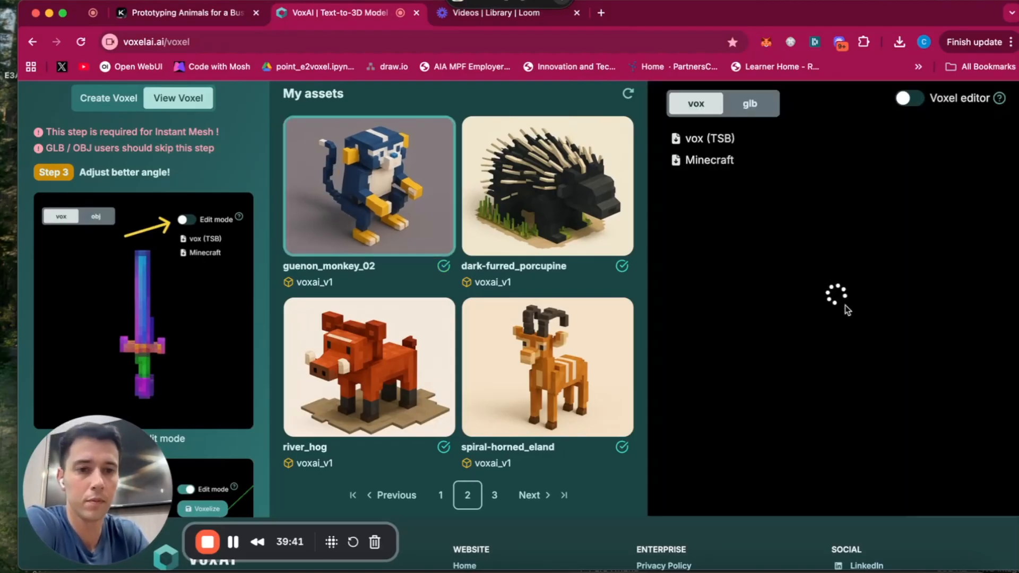
{"action": "left_click_drag", "start_coordinate": [849, 304], "coordinate": [888, 289]}
{"action": "left_click_drag", "start_coordinate": [866, 202], "coordinate": [820, 267]}
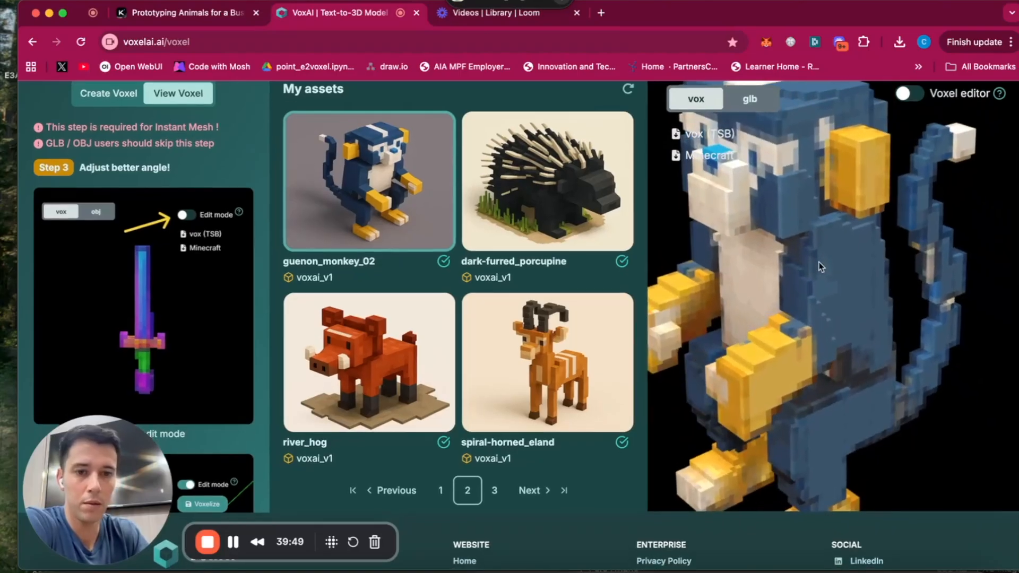
Display the hyraxV2_04 asset on page 1 of the assets and rotate its model to examine the front and back.
{"action": "scroll", "coordinate": [543, 448], "scroll_direction": "down", "scroll_amount": 1}
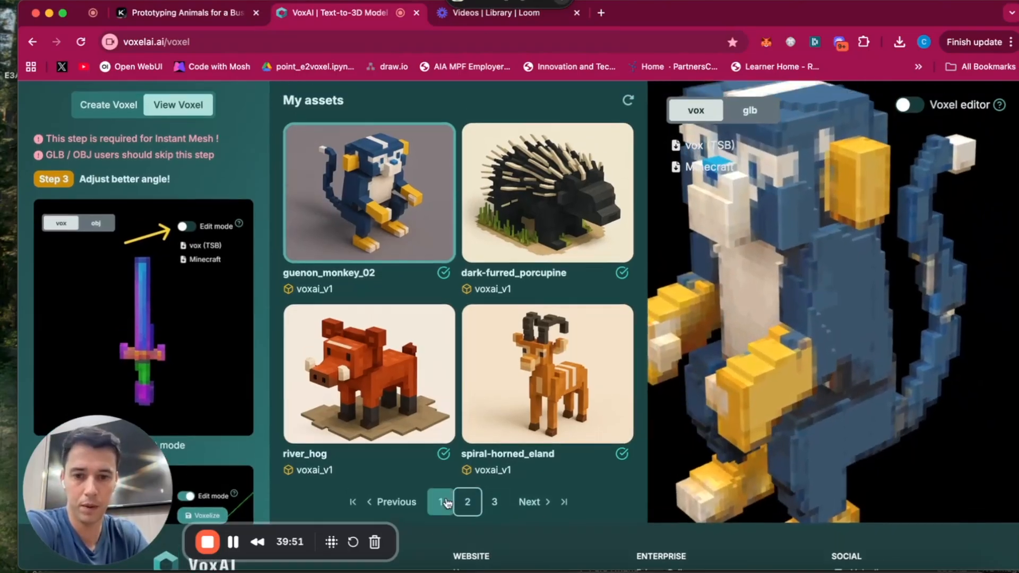
{"action": "left_click", "coordinate": [450, 488]}
{"action": "scroll", "coordinate": [493, 372], "scroll_direction": "up", "scroll_amount": 1}
{"action": "scroll", "coordinate": [505, 351], "scroll_direction": "down", "scroll_amount": 1}
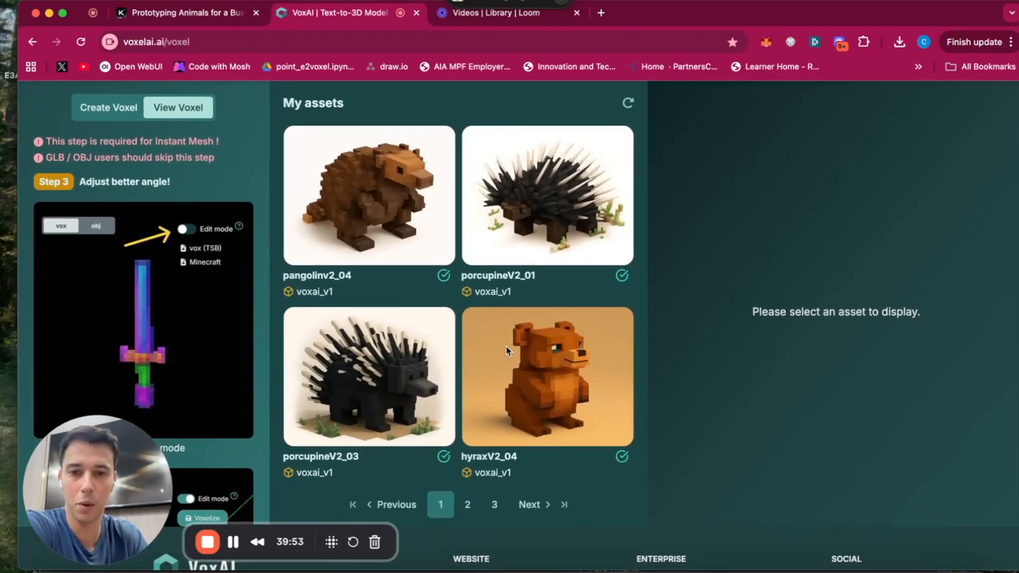
{"action": "left_click", "coordinate": [551, 352]}
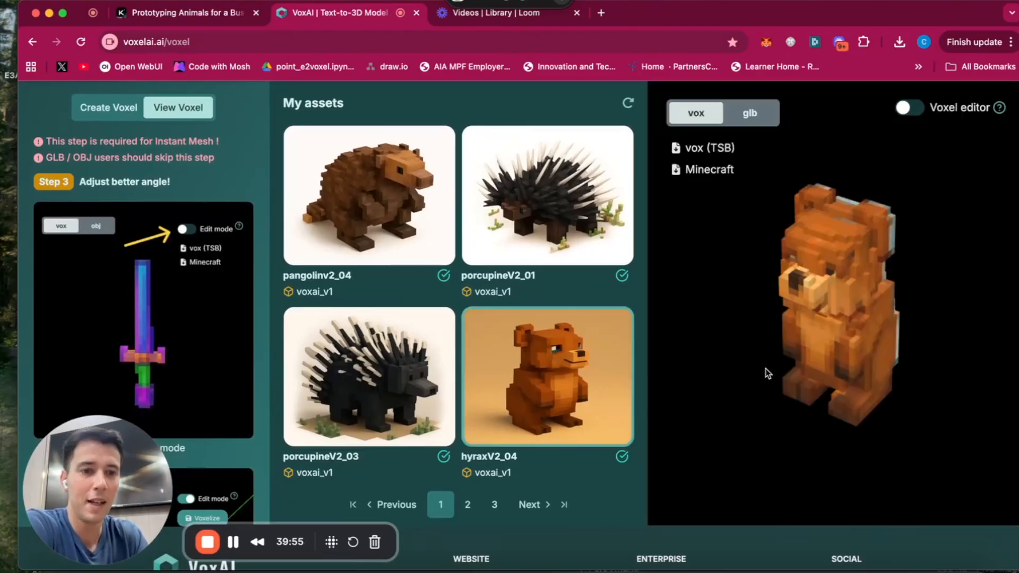
{"action": "left_click_drag", "start_coordinate": [832, 325], "coordinate": [856, 329]}
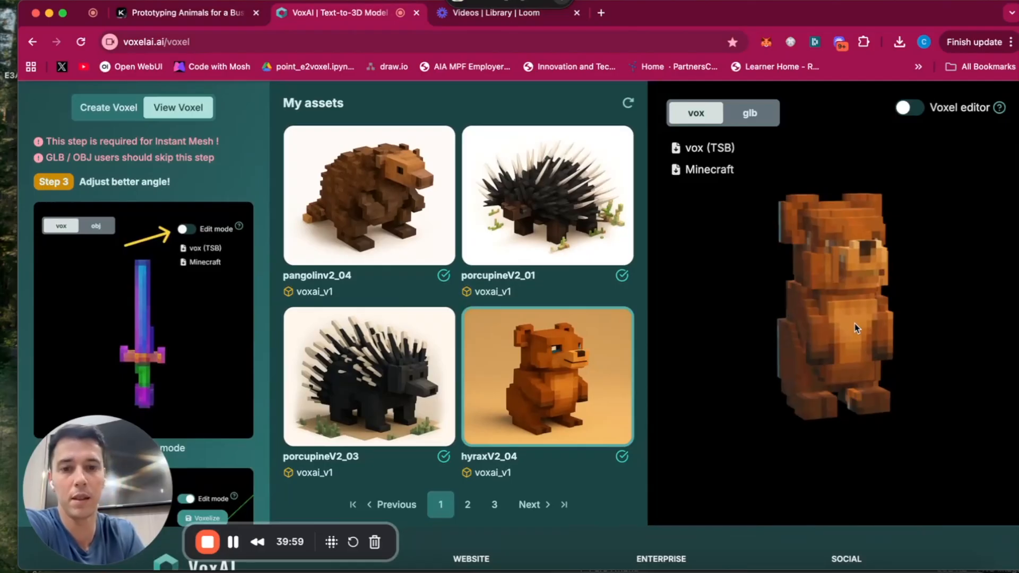
{"action": "left_click_drag", "start_coordinate": [928, 272], "coordinate": [707, 324]}
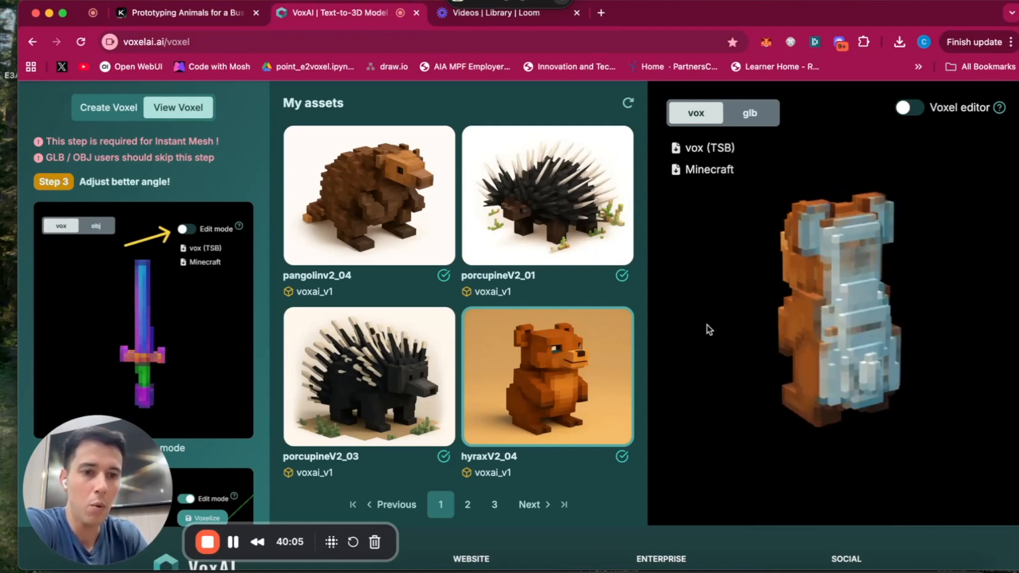
{"action": "left_click_drag", "start_coordinate": [825, 264], "coordinate": [889, 235]}
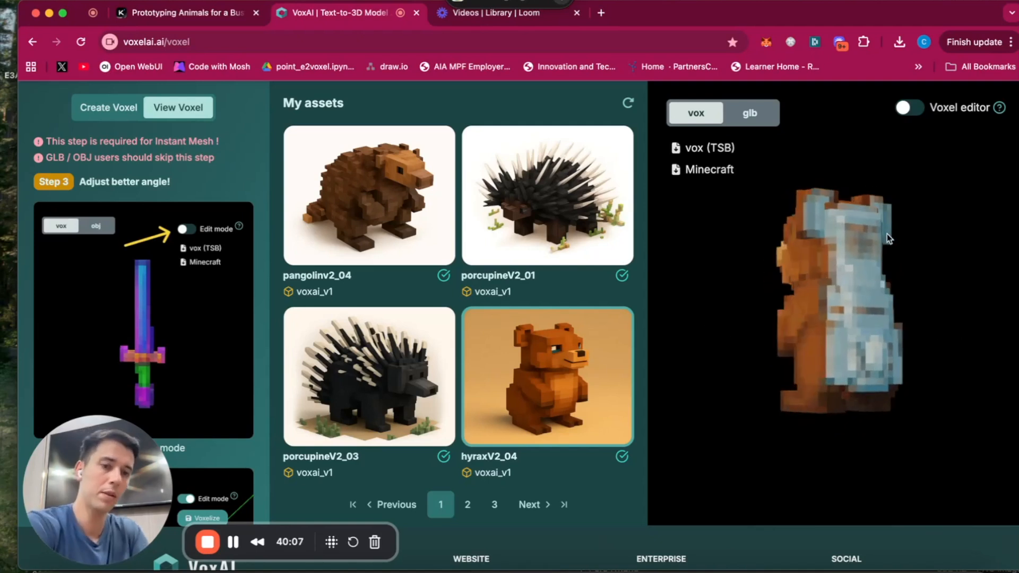
Rotate the hyraxV2_04 model to its back and front, and save its source image to Downloads as hyraxv2.png, keeping the .png extension.
{"action": "mouse_move", "coordinate": [875, 243]}
{"action": "left_mouse_down"}
{"action": "mouse_move", "coordinate": [882, 260]}
{"action": "mouse_move", "coordinate": [919, 253]}
{"action": "mouse_move", "coordinate": [899, 270]}
{"action": "mouse_move", "coordinate": [867, 250]}
{"action": "left_mouse_up"}
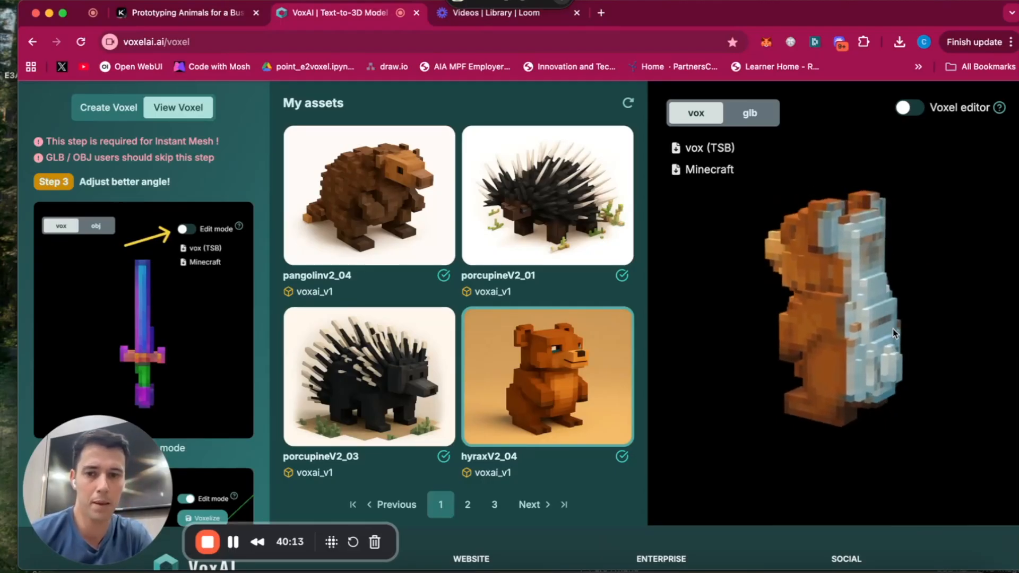
{"action": "left_click_drag", "start_coordinate": [892, 328], "coordinate": [930, 356]}
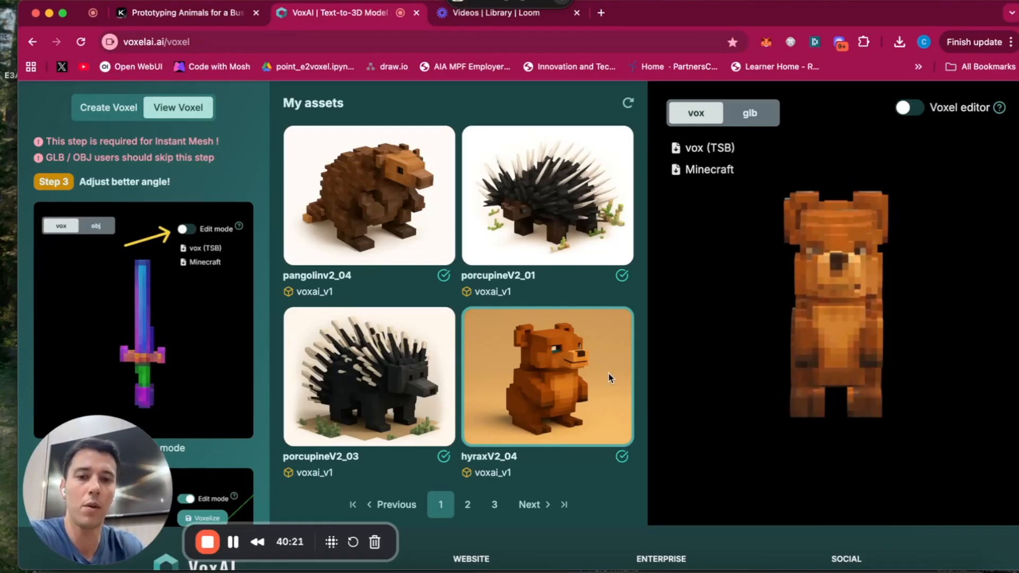
{"action": "right_click", "coordinate": [581, 366]}
{"action": "left_click", "coordinate": [640, 285]}
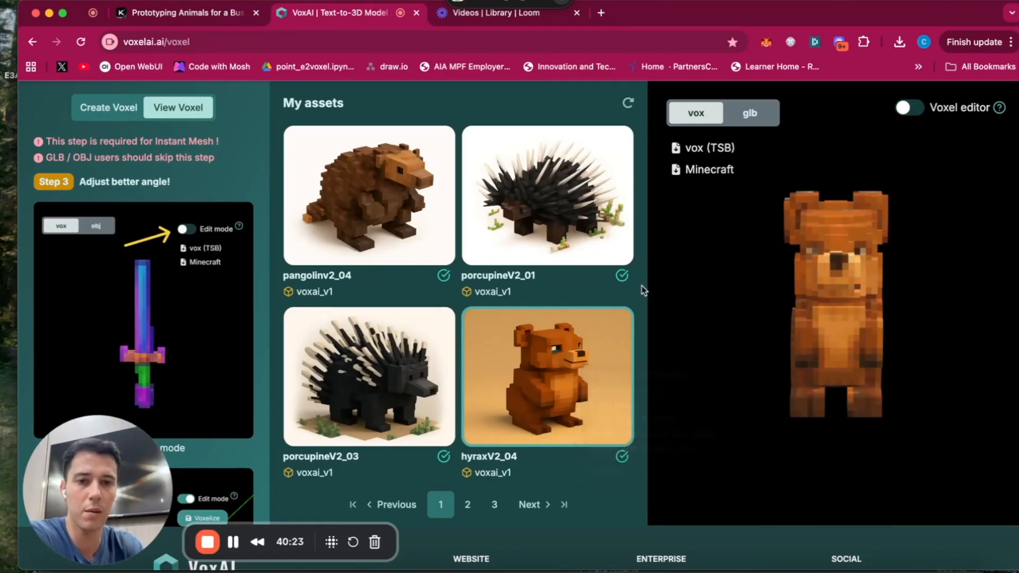
{"action": "right_click", "coordinate": [546, 354]}
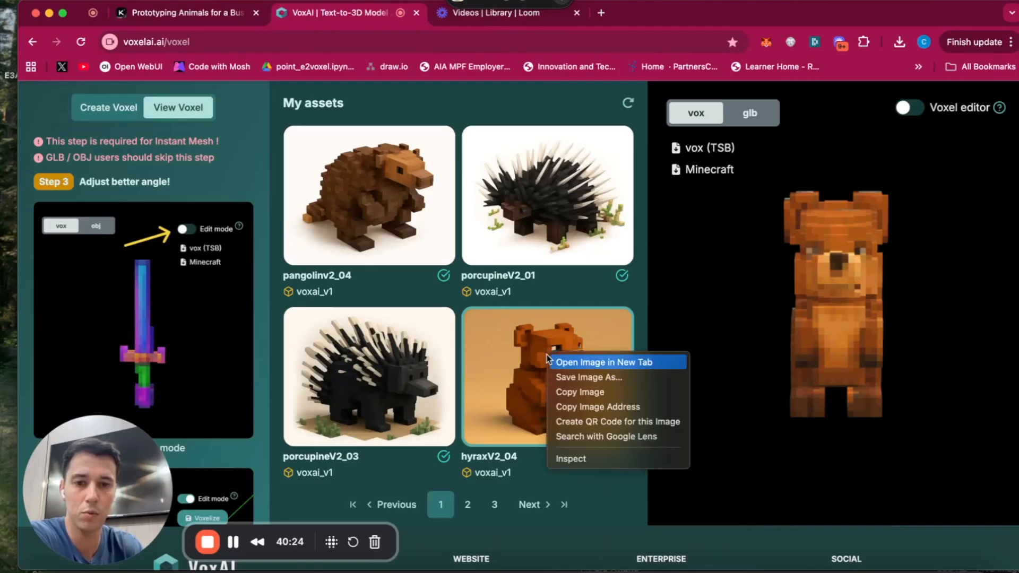
{"action": "left_click", "coordinate": [591, 382]}
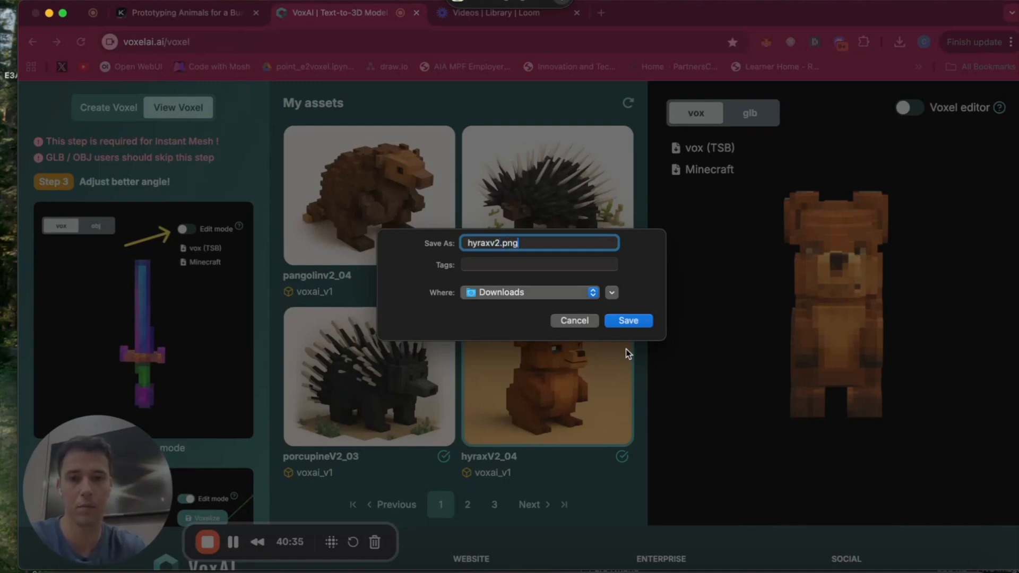
{"action": "key", "text": "Return"}
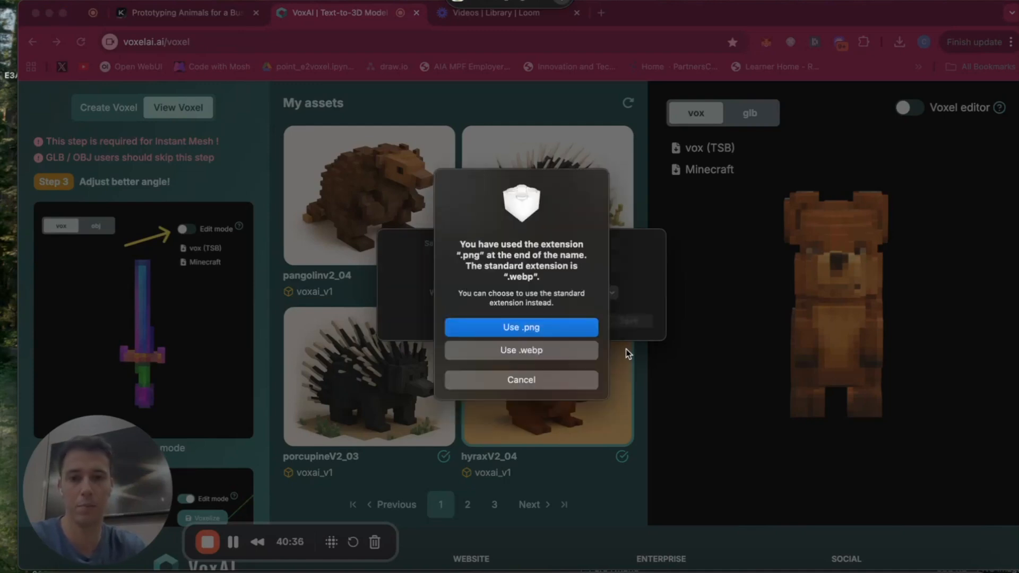
{"action": "left_click", "coordinate": [547, 328]}
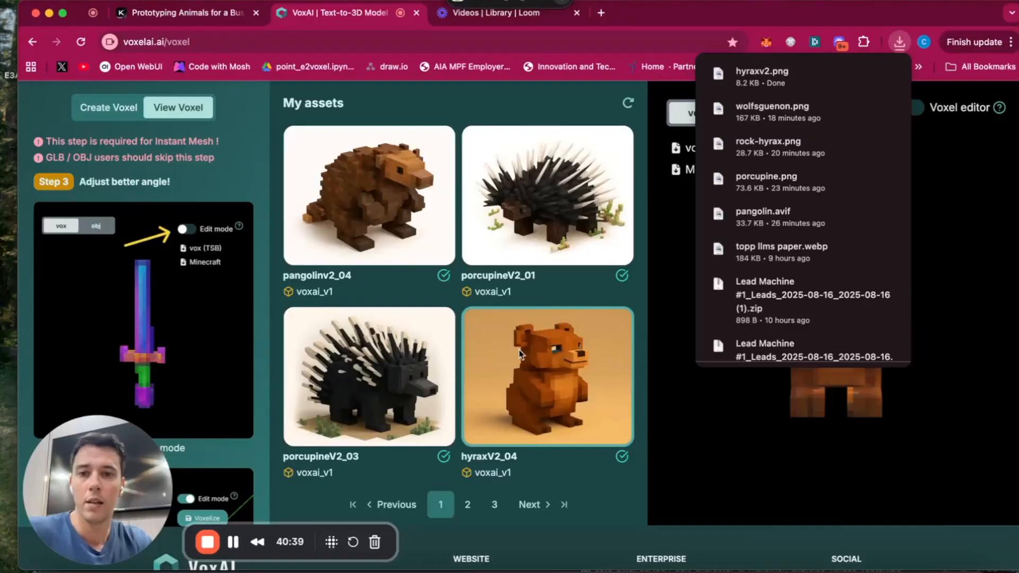
Start creating a new voxel asset and set the creation mode to Image to 3D model.
{"action": "left_click", "coordinate": [118, 108]}
{"action": "scroll", "coordinate": [127, 114], "scroll_direction": "down", "scroll_amount": 1}
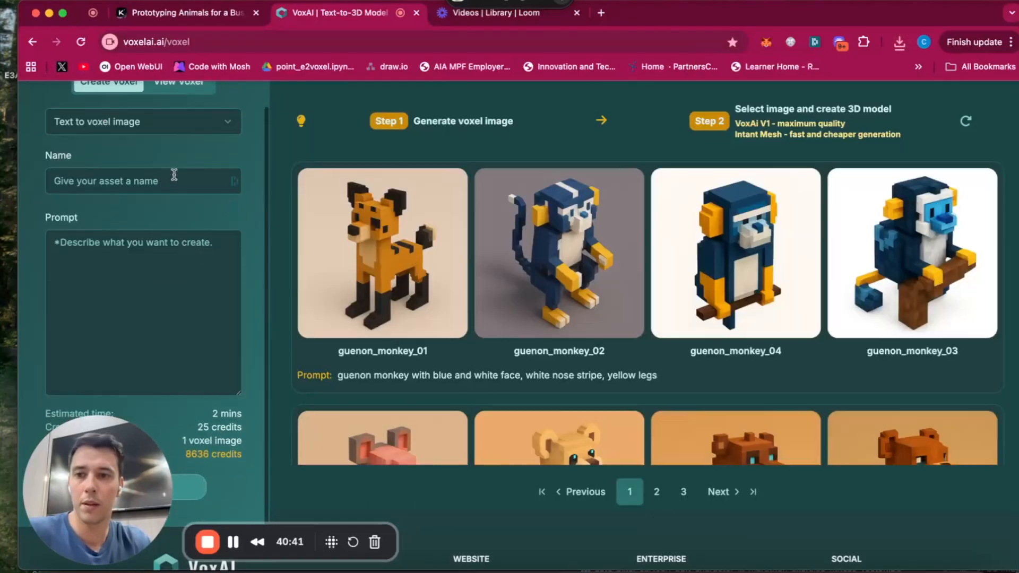
{"action": "left_click", "coordinate": [143, 120]}
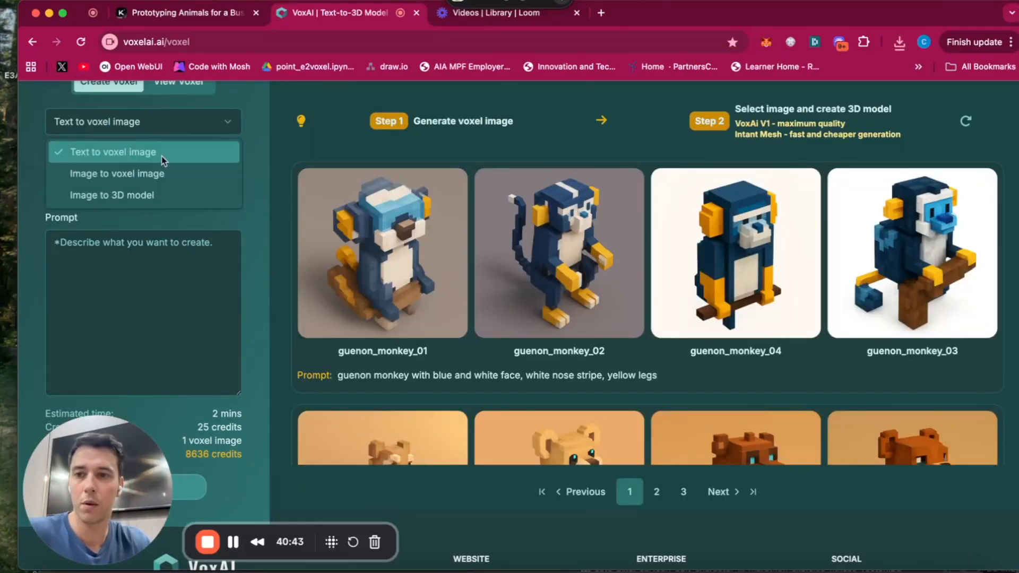
{"action": "left_click", "coordinate": [143, 195]}
{"action": "scroll", "coordinate": [181, 146], "scroll_direction": "up", "scroll_amount": 2}
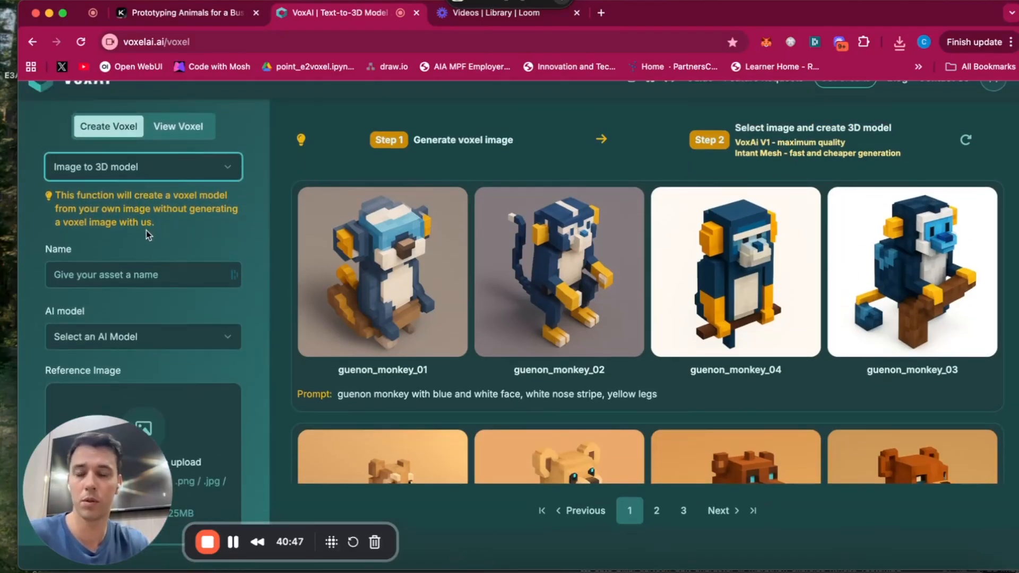
{"action": "scroll", "coordinate": [145, 230], "scroll_direction": "up", "scroll_amount": 2}
{"action": "scroll", "coordinate": [250, 164], "scroll_direction": "down", "scroll_amount": 1}
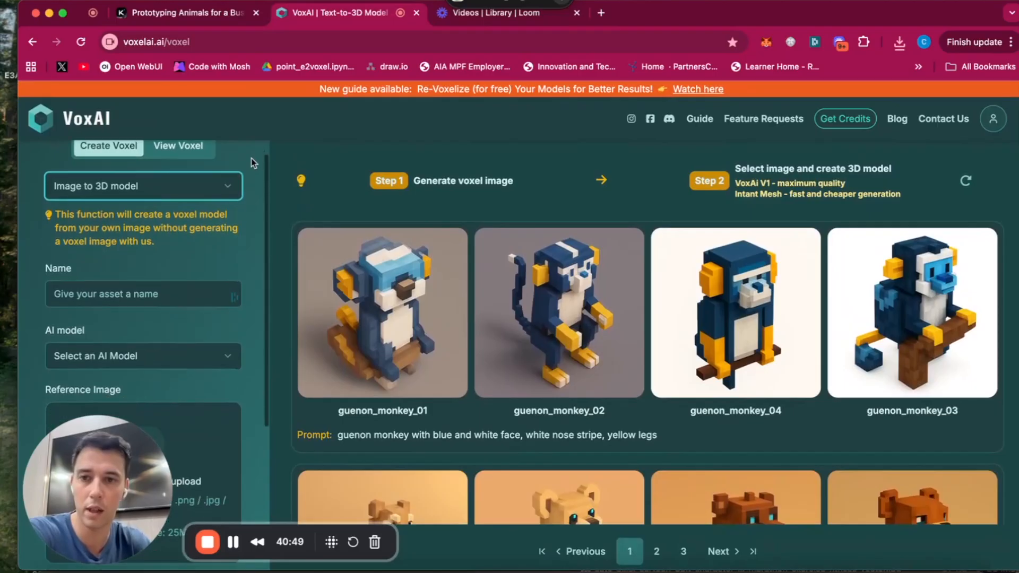
{"action": "scroll", "coordinate": [143, 228], "scroll_direction": "down", "scroll_amount": 6}
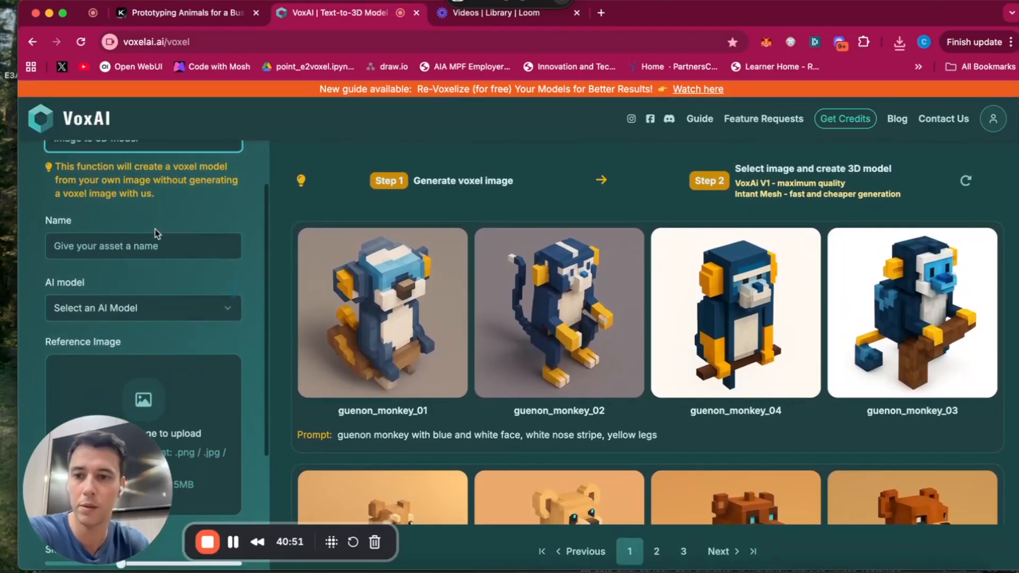
{"action": "scroll", "coordinate": [136, 267], "scroll_direction": "up", "scroll_amount": 2}
{"action": "scroll", "coordinate": [138, 260], "scroll_direction": "up", "scroll_amount": 4}
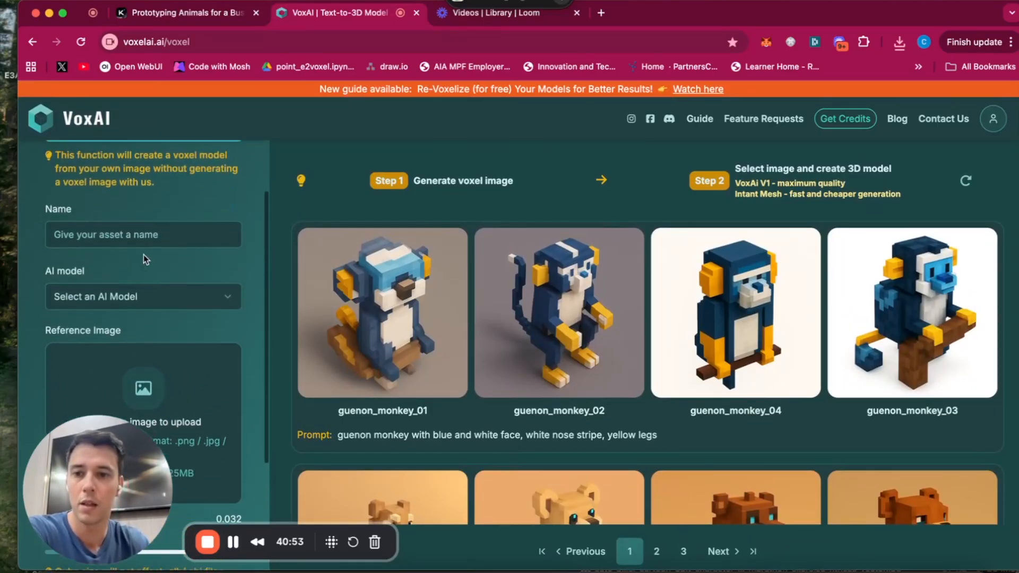
{"action": "scroll", "coordinate": [180, 295], "scroll_direction": "up", "scroll_amount": 1}
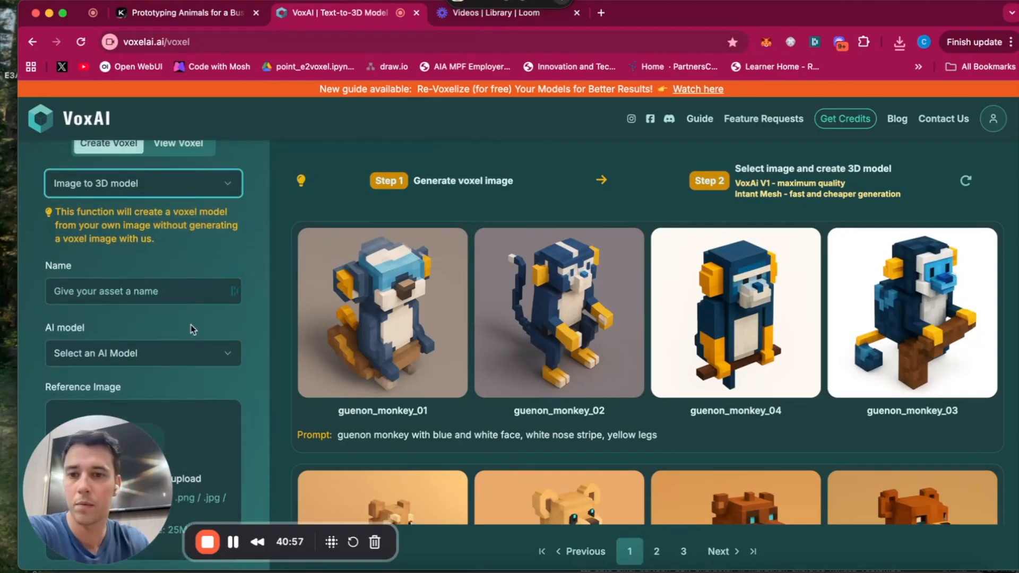
Compare the available AI models and select VoxAI Stable (For simple images) for the generation.
{"action": "scroll", "coordinate": [190, 324], "scroll_direction": "down", "scroll_amount": 4}
{"action": "left_click", "coordinate": [173, 244]}
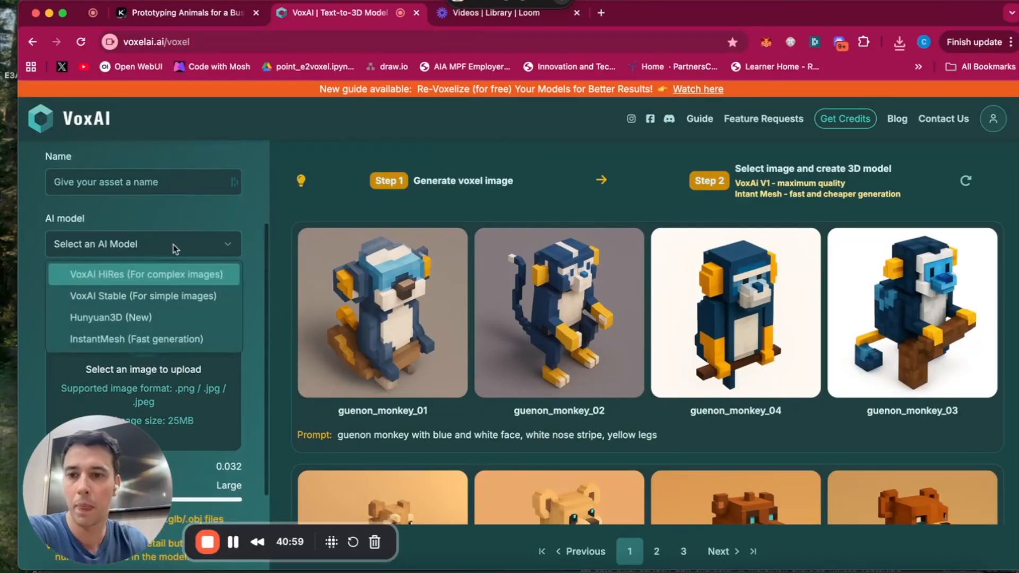
{"action": "left_click", "coordinate": [144, 274]}
{"action": "left_click", "coordinate": [145, 243]}
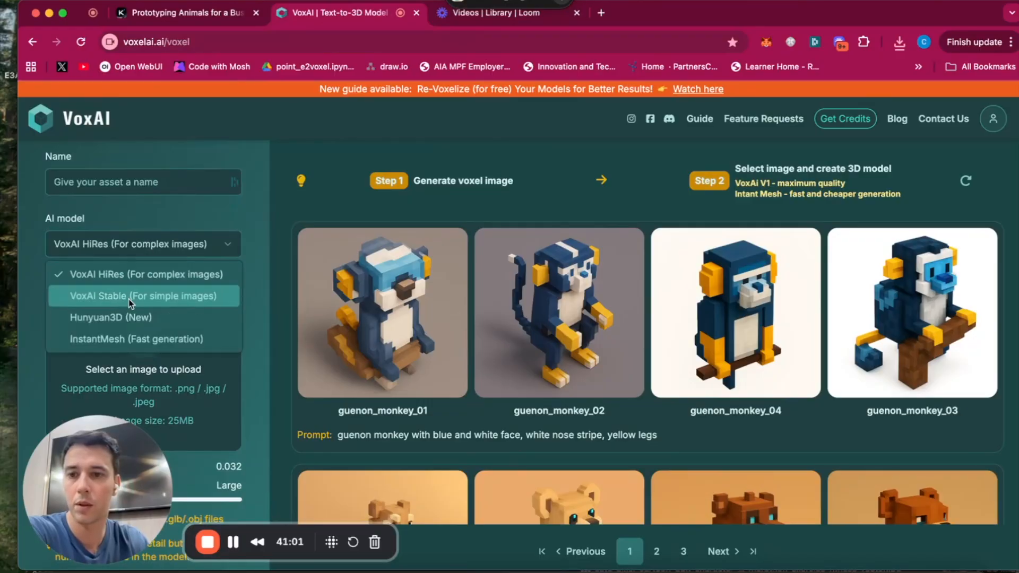
{"action": "left_click", "coordinate": [129, 299]}
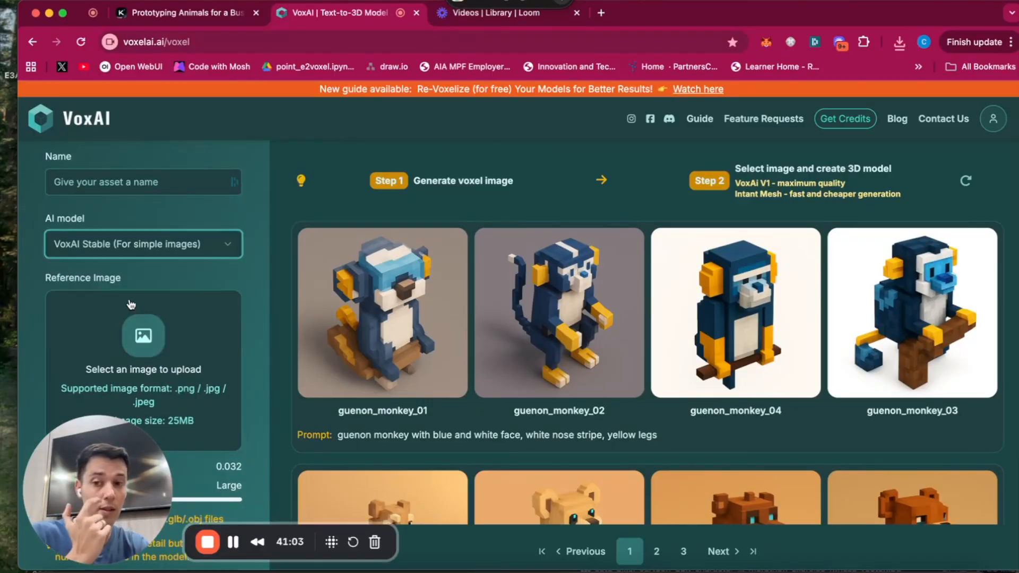
{"action": "left_click", "coordinate": [169, 238]}
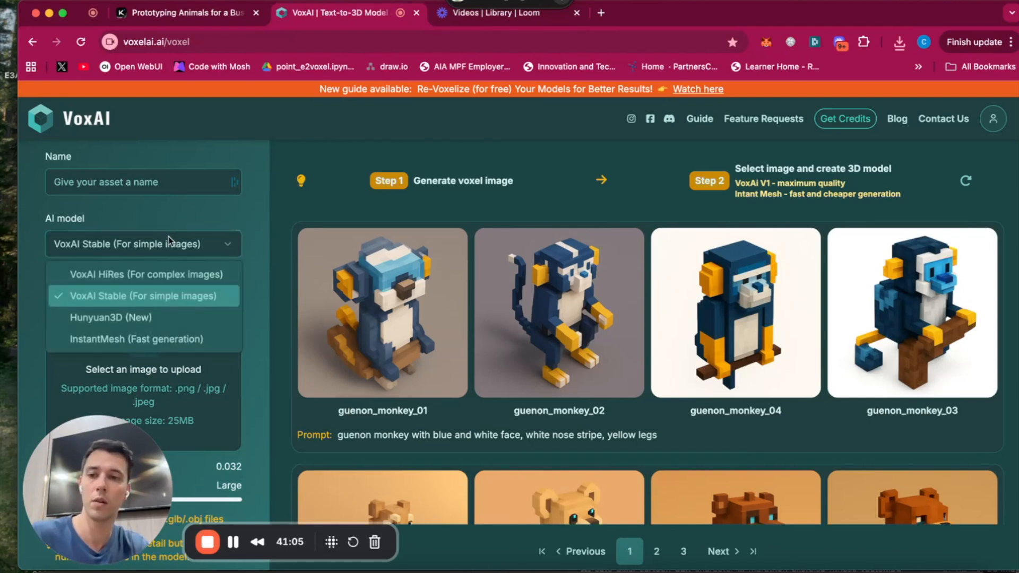
{"action": "left_click", "coordinate": [111, 317]}
{"action": "left_click", "coordinate": [114, 244]}
{"action": "left_click", "coordinate": [113, 305]}
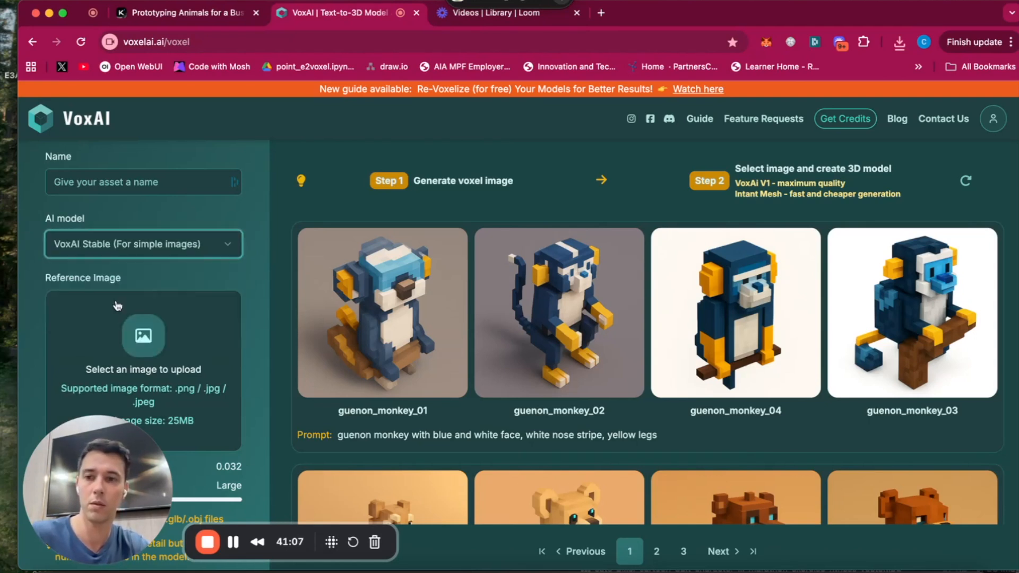
Upload hyraxv2.png from Downloads as the reference image and name the asset "hyrax".
{"action": "scroll", "coordinate": [158, 324], "scroll_direction": "down", "scroll_amount": 2}
{"action": "left_click", "coordinate": [157, 318]}
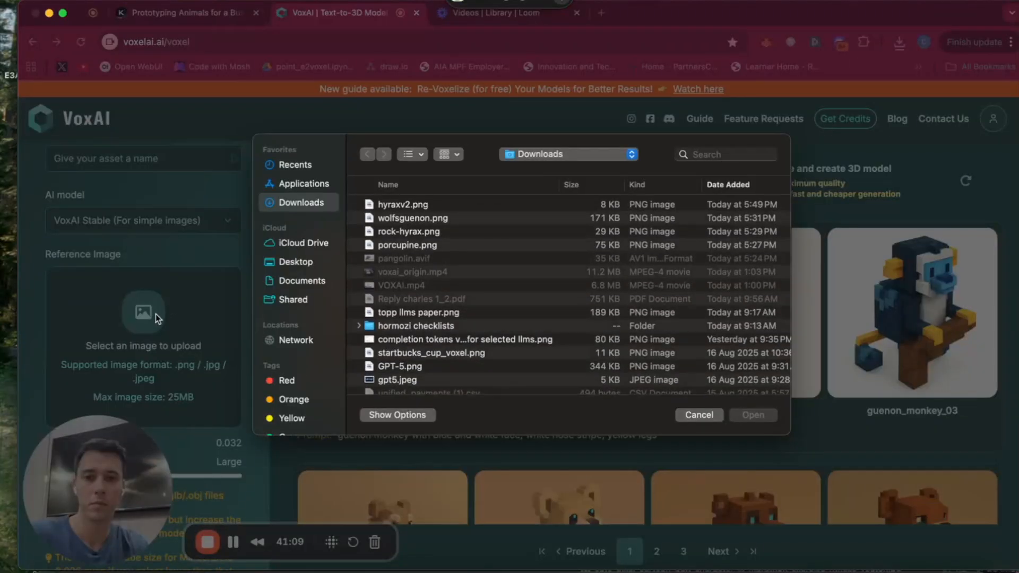
{"action": "left_click", "coordinate": [393, 205]}
{"action": "left_click", "coordinate": [752, 415]}
{"action": "scroll", "coordinate": [189, 250], "scroll_direction": "up", "scroll_amount": 1}
{"action": "left_click", "coordinate": [159, 175]}
{"action": "type", "text": "hyrax"}
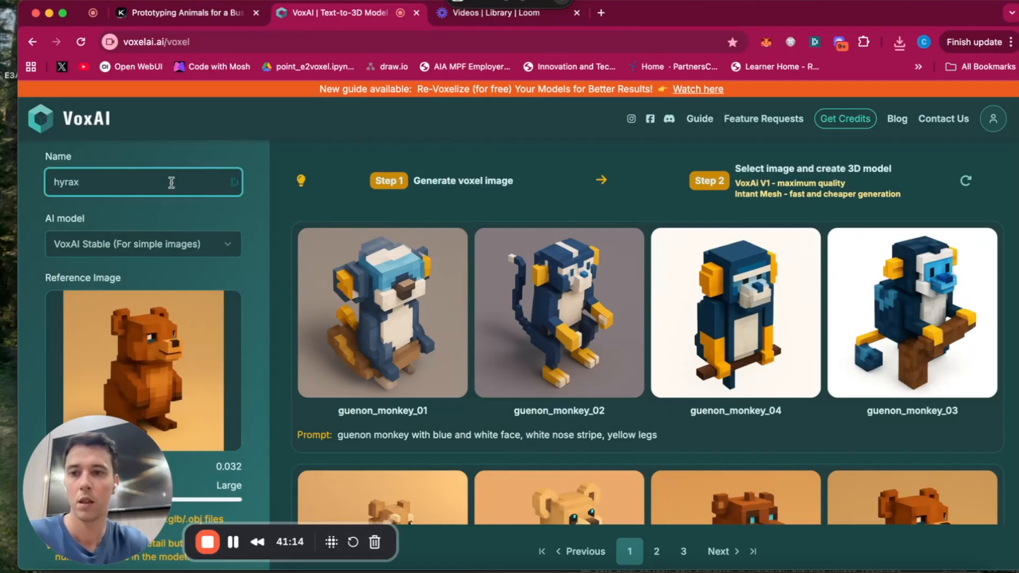
Generate the hyrax voxel model from the uploaded image and bring up the list of created assets.
{"action": "scroll", "coordinate": [171, 182], "scroll_direction": "down", "scroll_amount": 3}
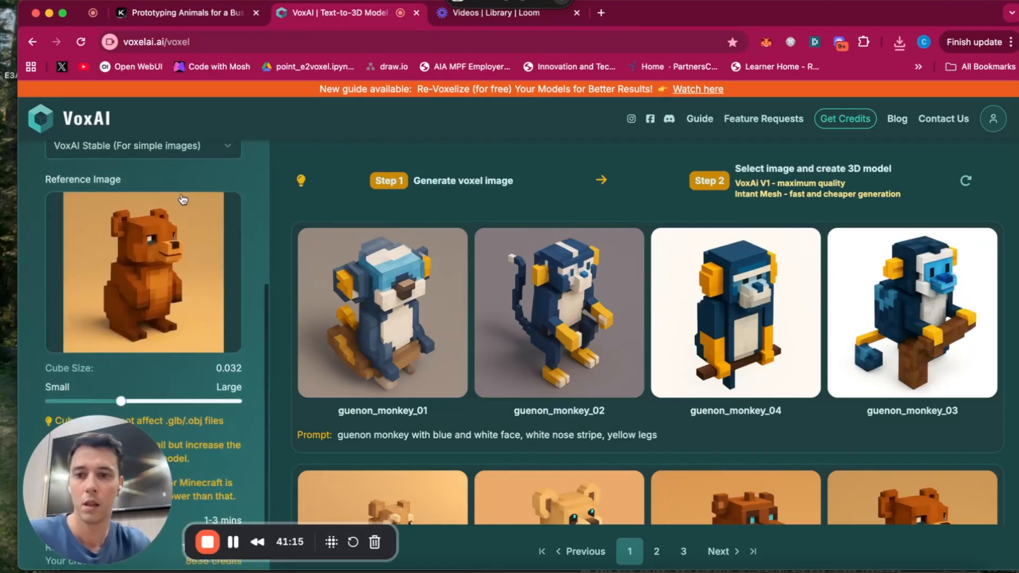
{"action": "scroll", "coordinate": [198, 265], "scroll_direction": "down", "scroll_amount": 4}
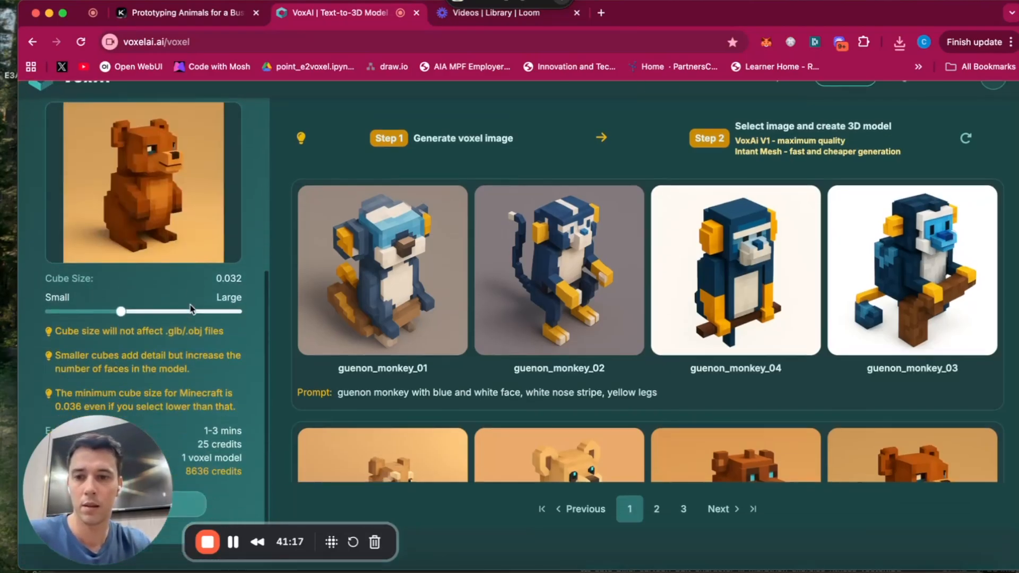
{"action": "left_click", "coordinate": [177, 404]}
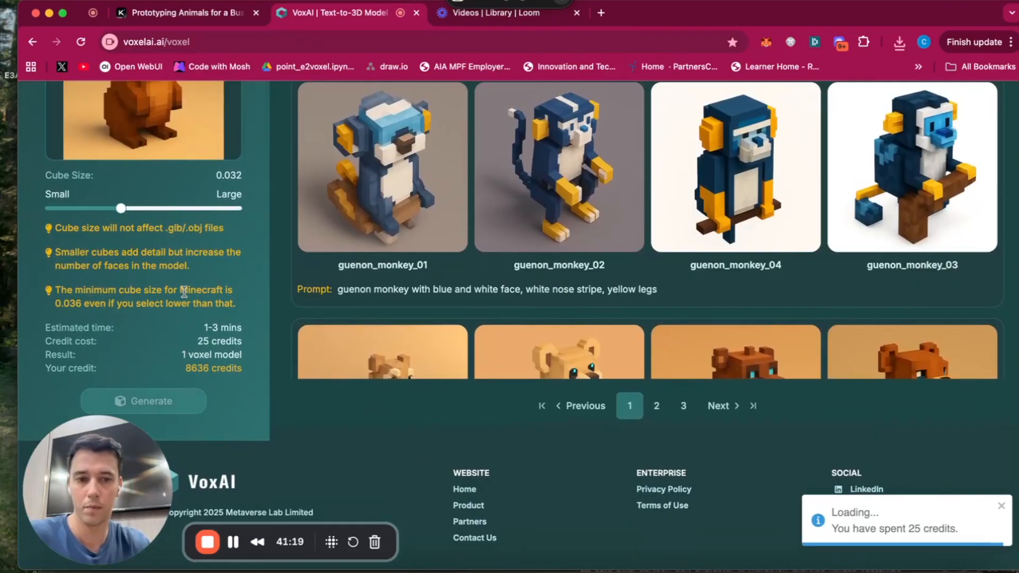
{"action": "scroll", "coordinate": [185, 289], "scroll_direction": "up", "scroll_amount": 6}
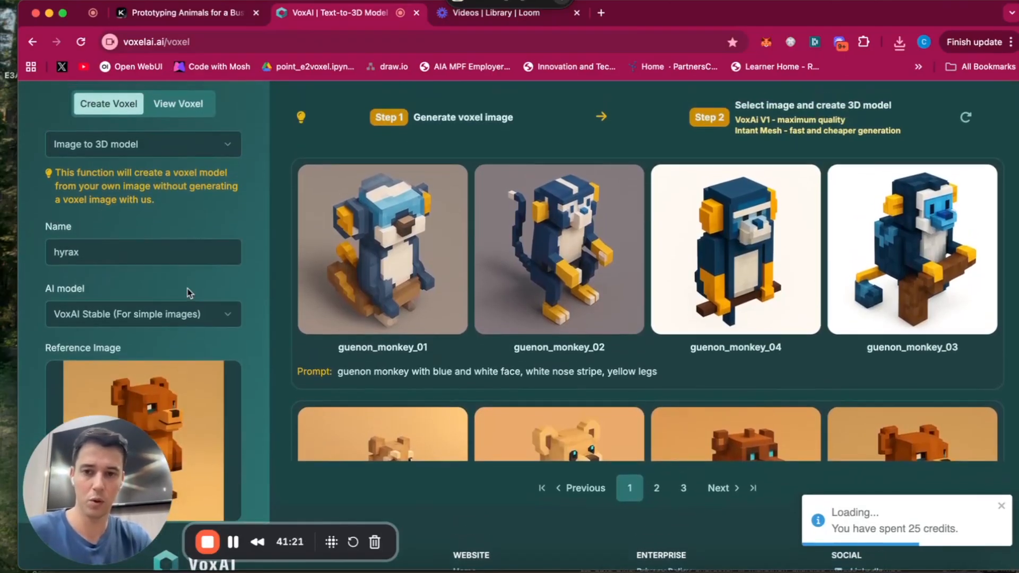
{"action": "scroll", "coordinate": [188, 289], "scroll_direction": "up", "scroll_amount": 2}
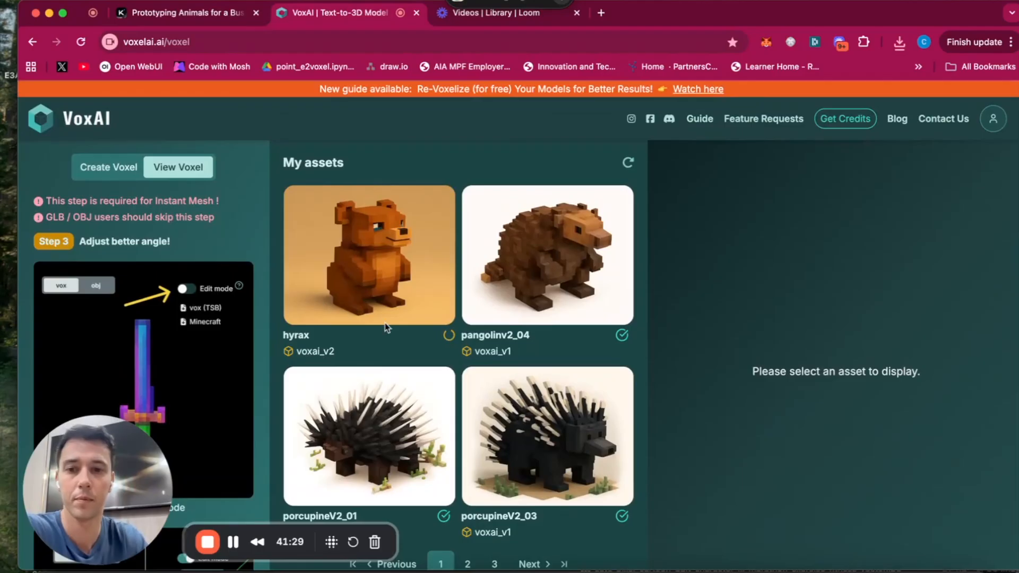
Display the porcupineV2_03 asset and rotate its model to examine the quills and body from both sides.
{"action": "scroll", "coordinate": [382, 323], "scroll_direction": "down", "scroll_amount": 1}
{"action": "scroll", "coordinate": [366, 289], "scroll_direction": "down", "scroll_amount": 1}
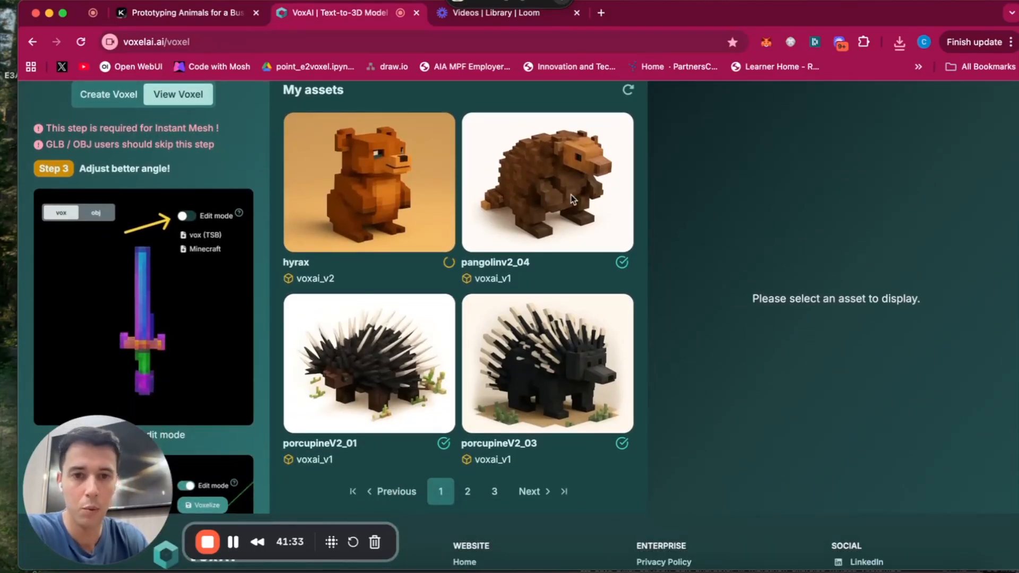
{"action": "left_click", "coordinate": [552, 373]}
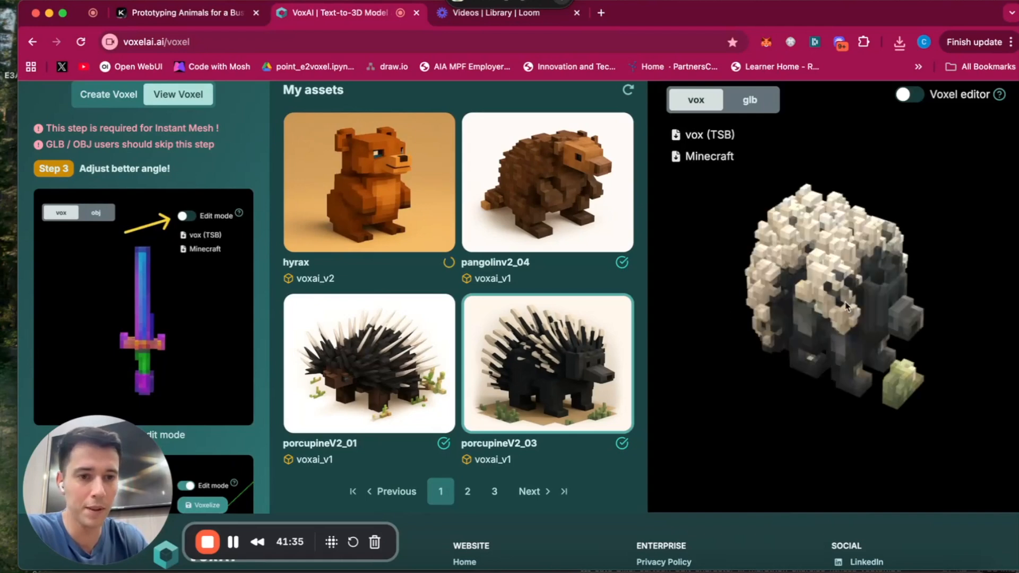
{"action": "left_click_drag", "start_coordinate": [773, 291], "coordinate": [869, 307]}
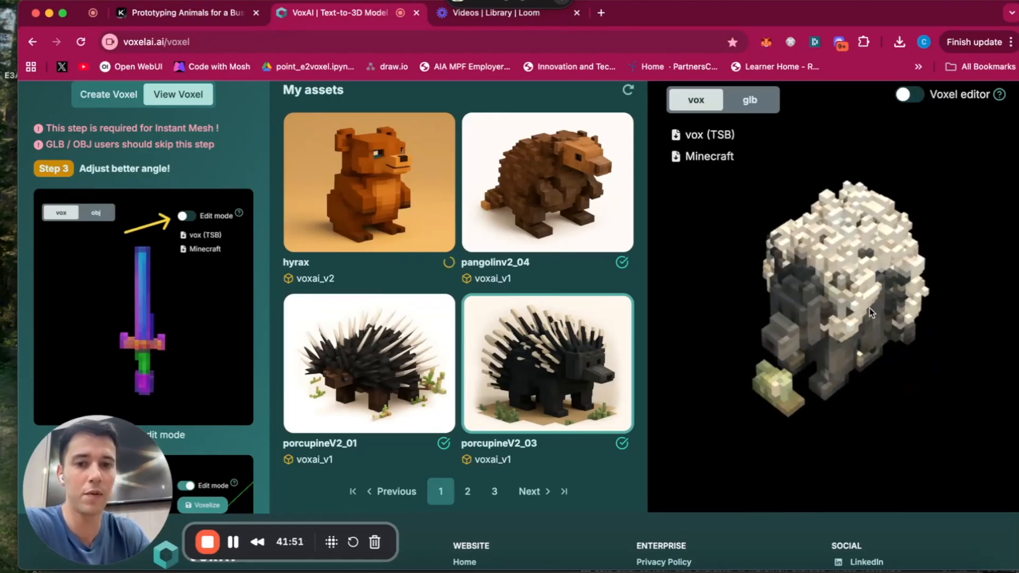
{"action": "left_click_drag", "start_coordinate": [944, 239], "coordinate": [985, 256]}
Display porcupineV2_01 for comparison, and return to porcupineV2_03 to rotate its model once more.
{"action": "left_click", "coordinate": [393, 372]}
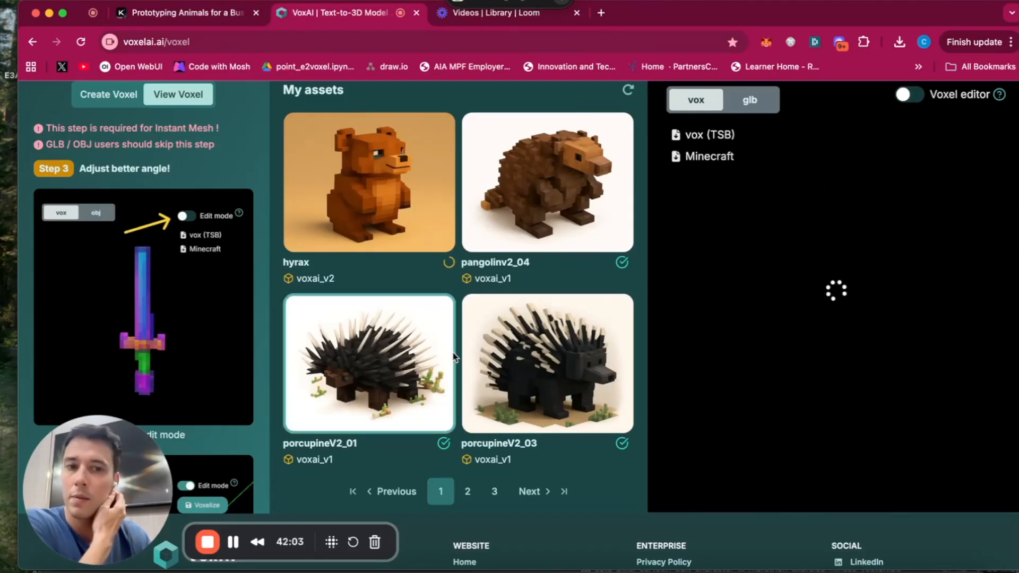
{"action": "left_click_drag", "start_coordinate": [792, 314], "coordinate": [667, 320]}
{"action": "left_click", "coordinate": [524, 398]}
{"action": "left_click_drag", "start_coordinate": [811, 302], "coordinate": [667, 280]}
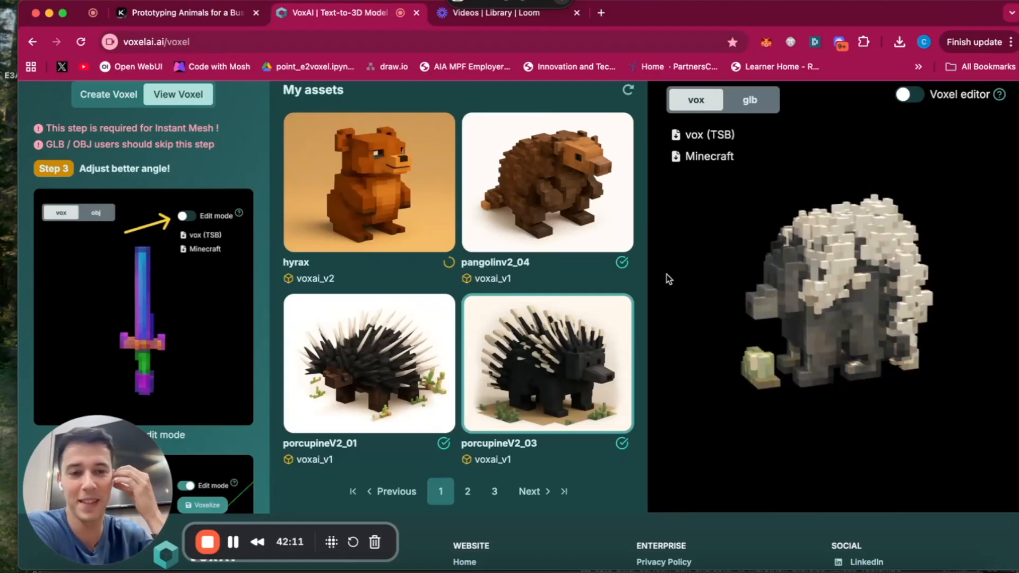
Display the pangolinv2_04 asset and rotate its model to examine the back, tail, head and side.
{"action": "left_click", "coordinate": [581, 206]}
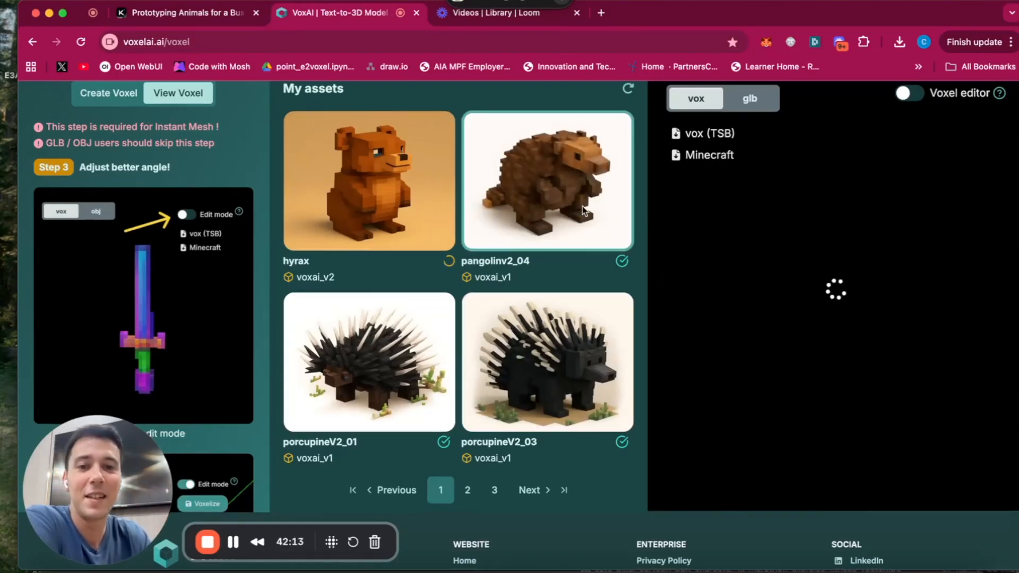
{"action": "left_click_drag", "start_coordinate": [873, 288], "coordinate": [654, 313]}
{"action": "scroll", "coordinate": [577, 236], "scroll_direction": "up", "scroll_amount": 2}
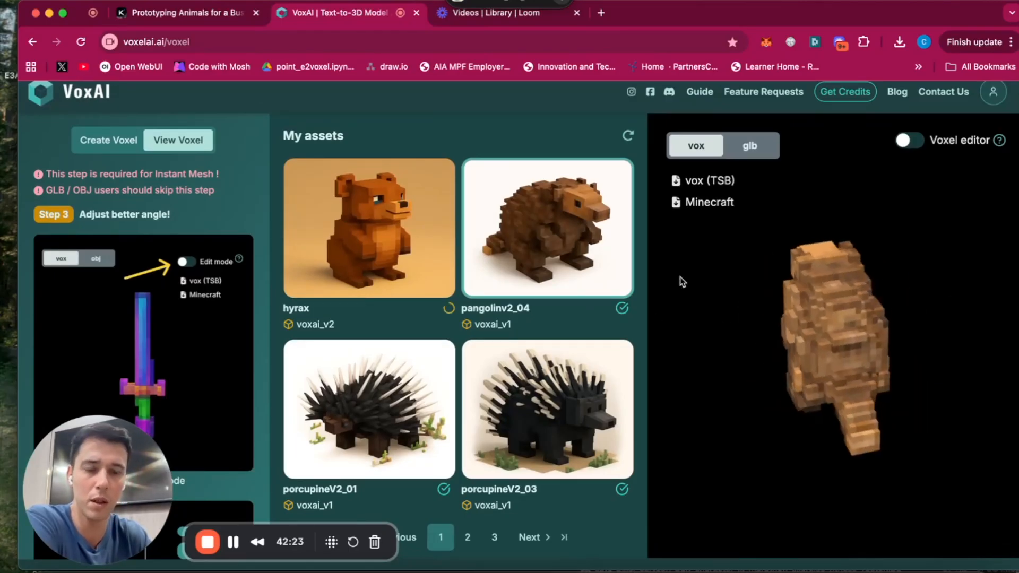
{"action": "left_click_drag", "start_coordinate": [680, 277], "coordinate": [933, 345]}
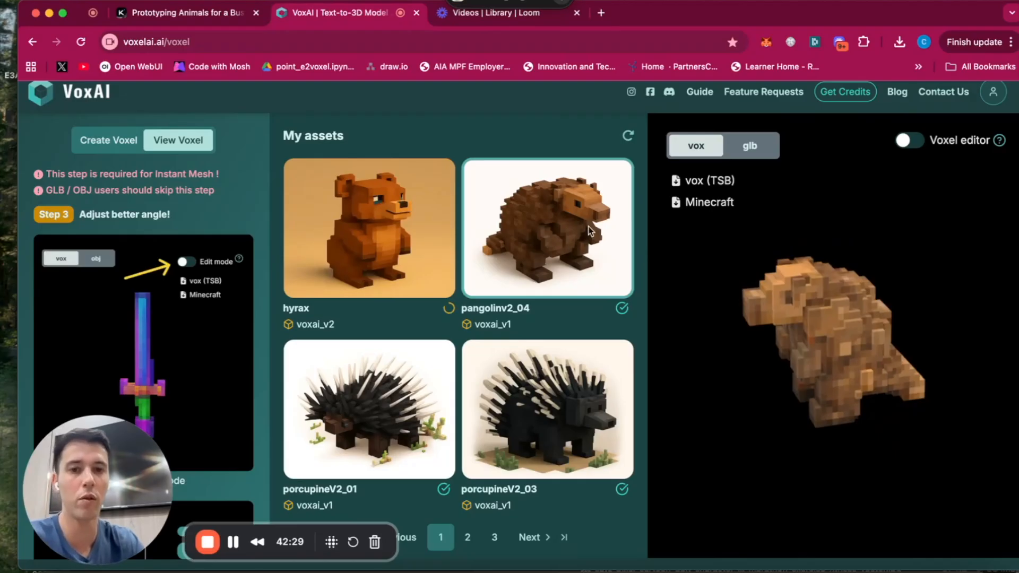
{"action": "left_click_drag", "start_coordinate": [735, 259], "coordinate": [734, 317]}
{"action": "left_click_drag", "start_coordinate": [851, 324], "coordinate": [693, 335]}
{"action": "mouse_move", "coordinate": [753, 341]}
{"action": "left_mouse_down"}
{"action": "mouse_move", "coordinate": [705, 348]}
{"action": "mouse_move", "coordinate": [772, 335]}
{"action": "left_mouse_up"}
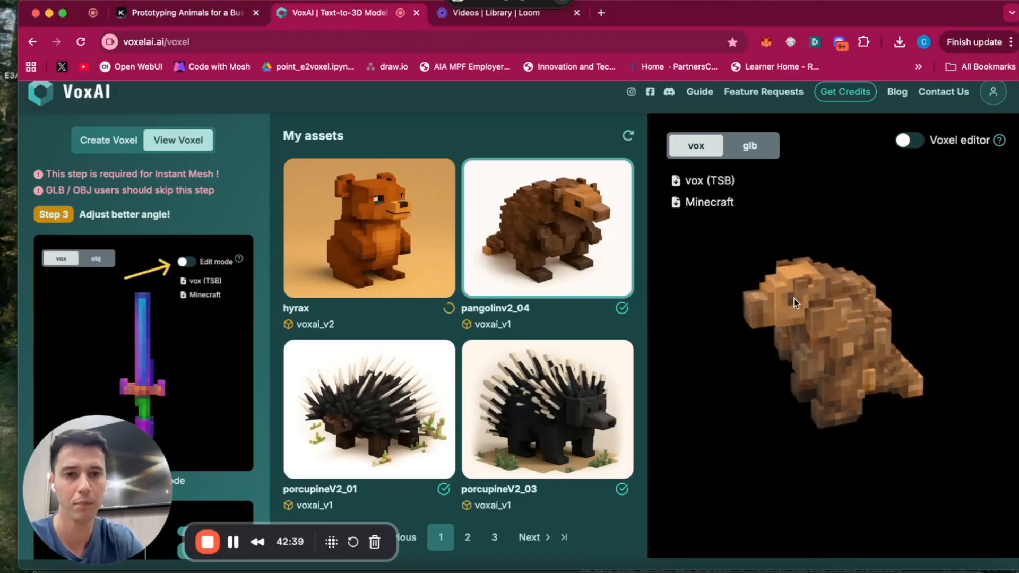
Re-voxelize the pangolinv2_04 model with a cube size of 0.025.
{"action": "left_click", "coordinate": [905, 142]}
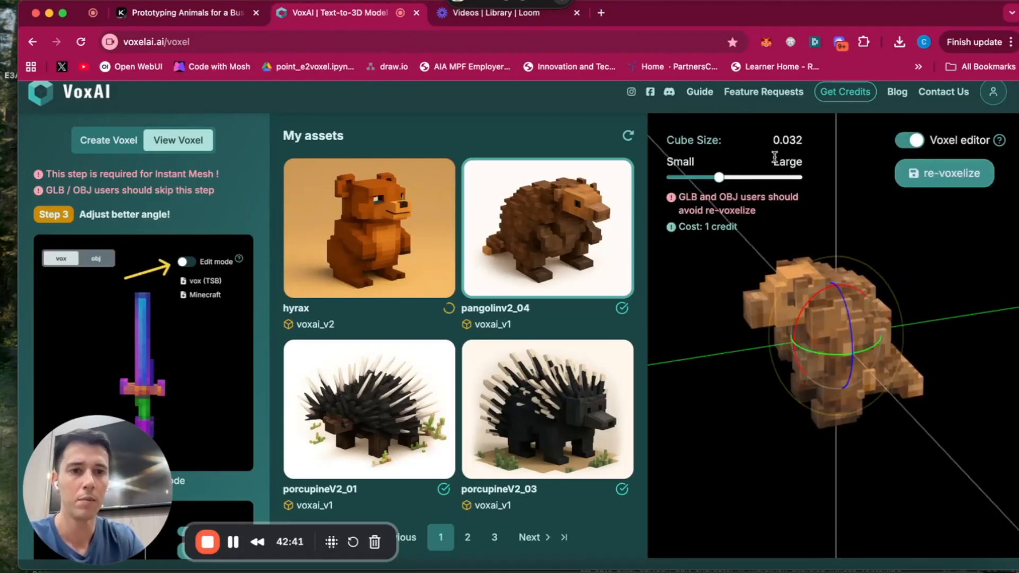
{"action": "left_click_drag", "start_coordinate": [703, 182], "coordinate": [700, 182]}
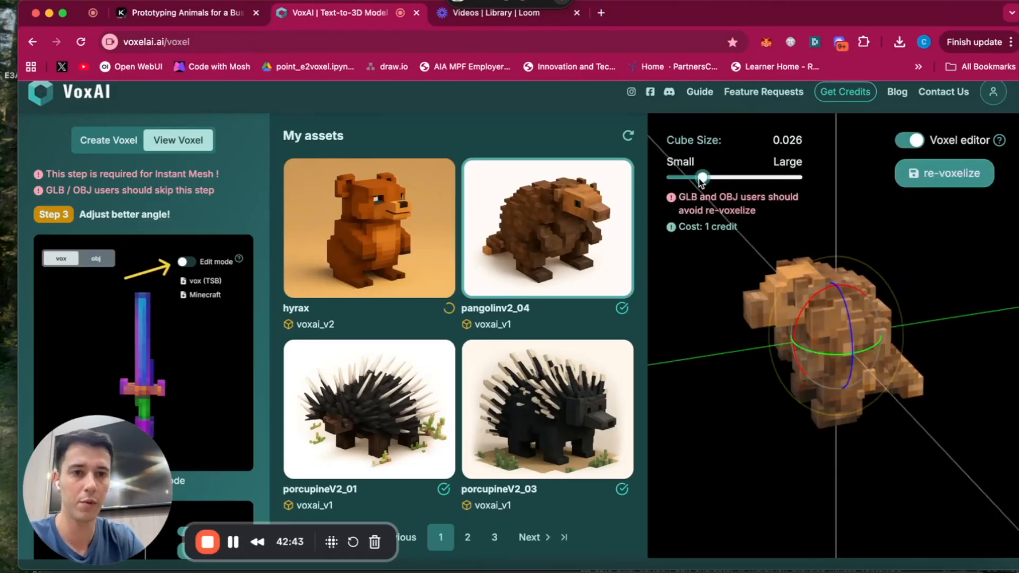
{"action": "left_click", "coordinate": [944, 173]}
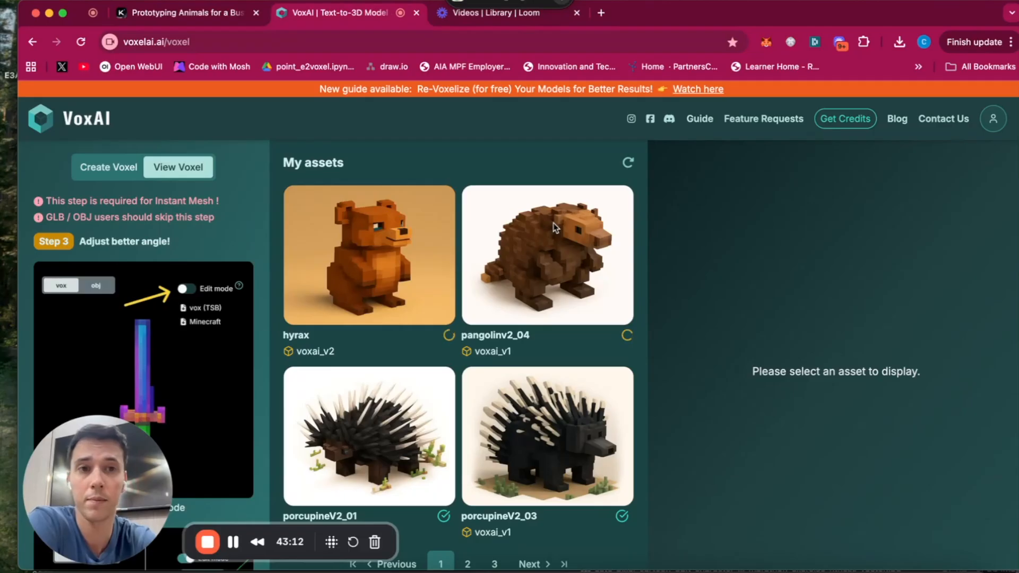
Display the re-voxelized pangolinv2_04 asset and rotate its model to examine the head, back and side.
{"action": "left_click", "coordinate": [555, 227]}
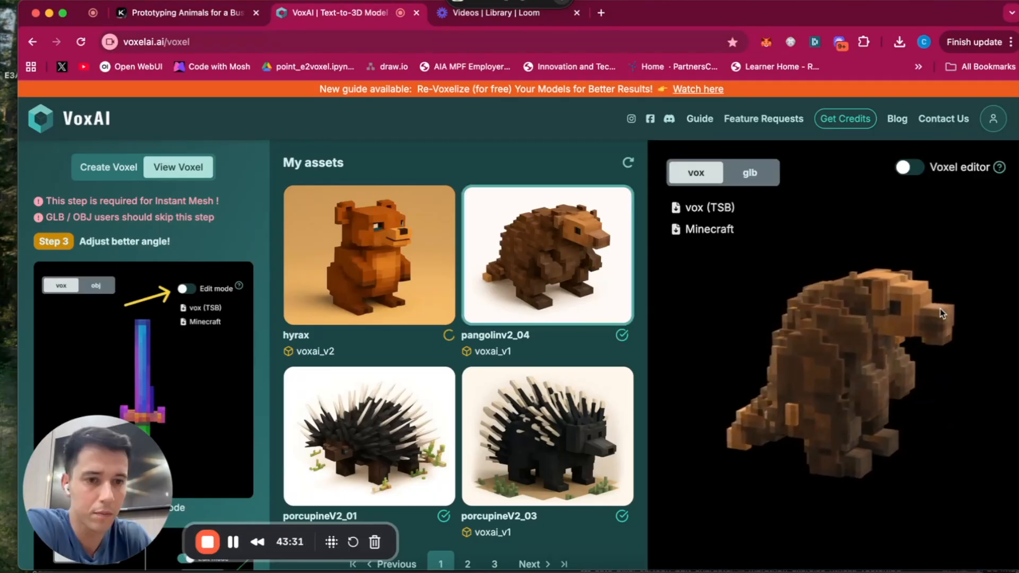
{"action": "left_click_drag", "start_coordinate": [909, 378], "coordinate": [795, 378]}
{"action": "left_click_drag", "start_coordinate": [881, 364], "coordinate": [785, 381]}
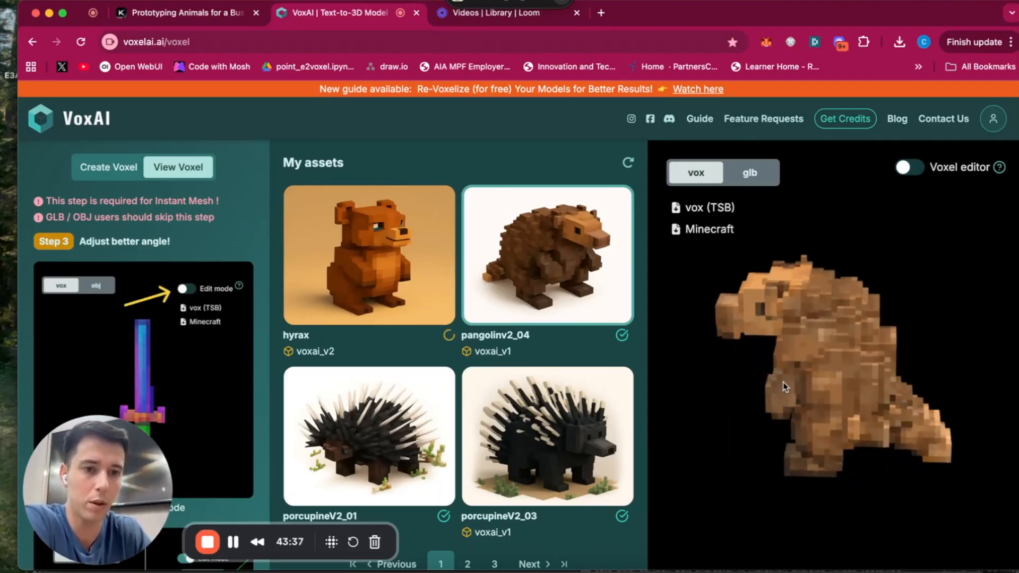
{"action": "left_click", "coordinate": [501, 280]}
{"action": "left_click_drag", "start_coordinate": [854, 371], "coordinate": [837, 349]}
{"action": "left_click_drag", "start_coordinate": [795, 317], "coordinate": [832, 345]}
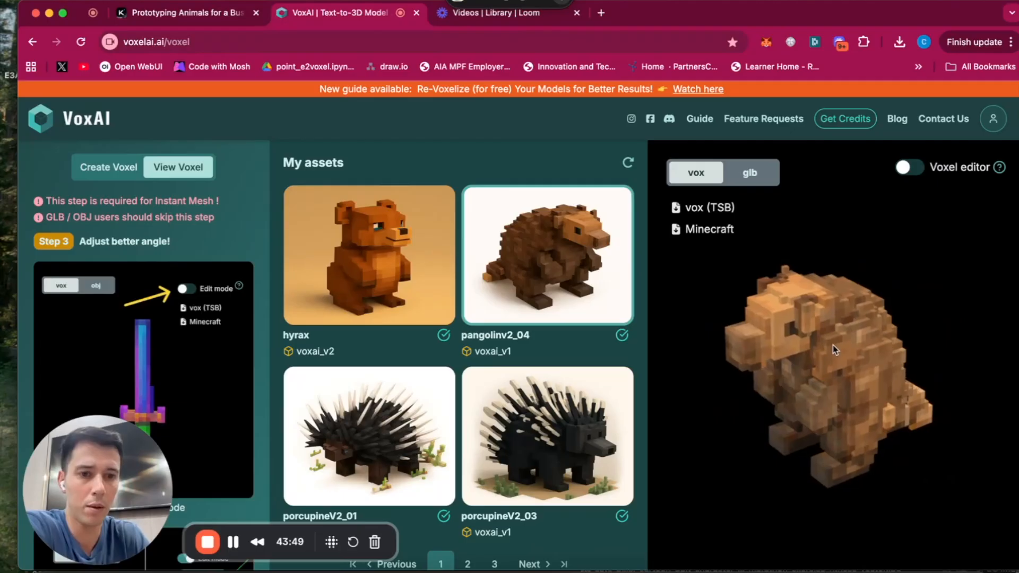
Check the pangolin's cube size in the voxel editor, view the model from another angle and leave the editor.
{"action": "left_click", "coordinate": [913, 169]}
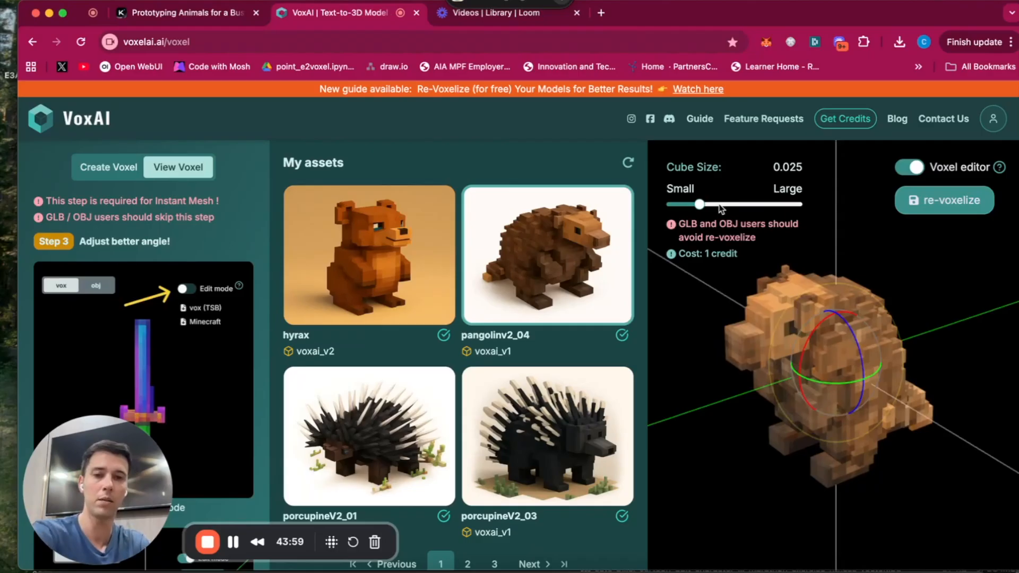
{"action": "left_click_drag", "start_coordinate": [1002, 472], "coordinate": [908, 489]}
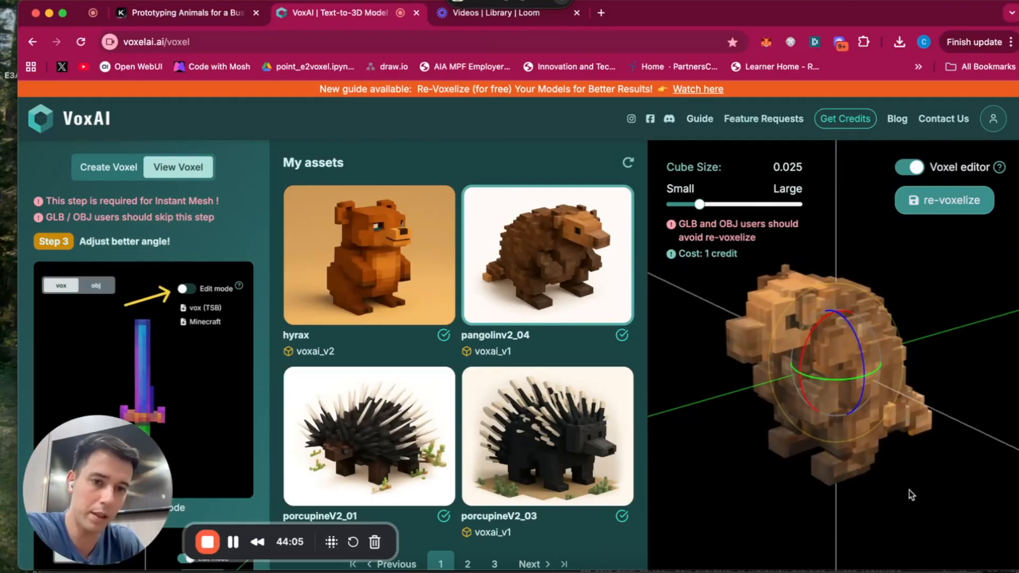
{"action": "left_click", "coordinate": [904, 174]}
{"action": "left_click_drag", "start_coordinate": [827, 308], "coordinate": [911, 332]}
Display the voxai_v2 hyrax and the older hyraxV2_04 on the second asset page, rotating each model to compare their faces.
{"action": "left_click", "coordinate": [447, 273]}
{"action": "left_click_drag", "start_coordinate": [822, 293], "coordinate": [791, 359]}
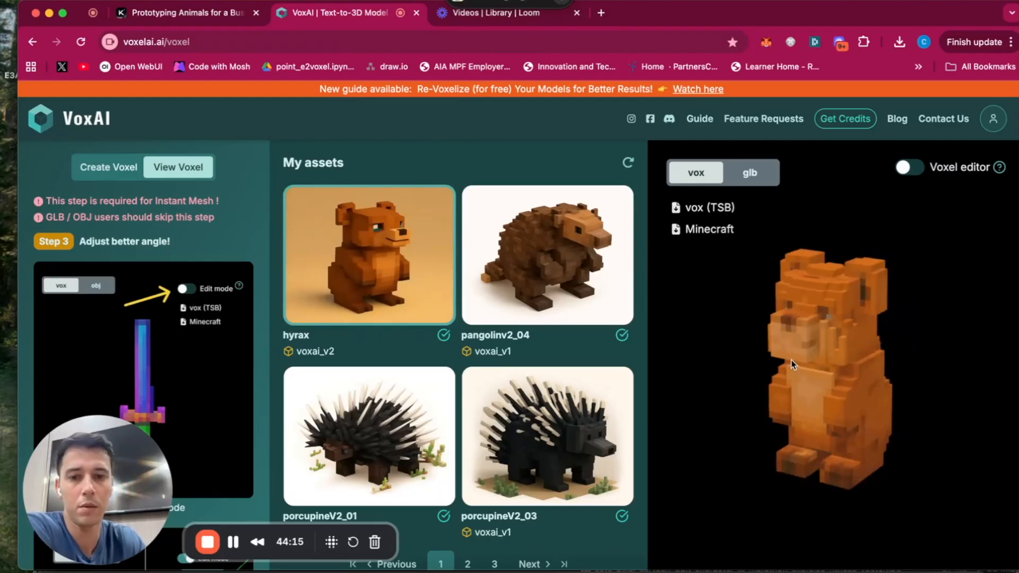
{"action": "scroll", "coordinate": [492, 422], "scroll_direction": "down", "scroll_amount": 2}
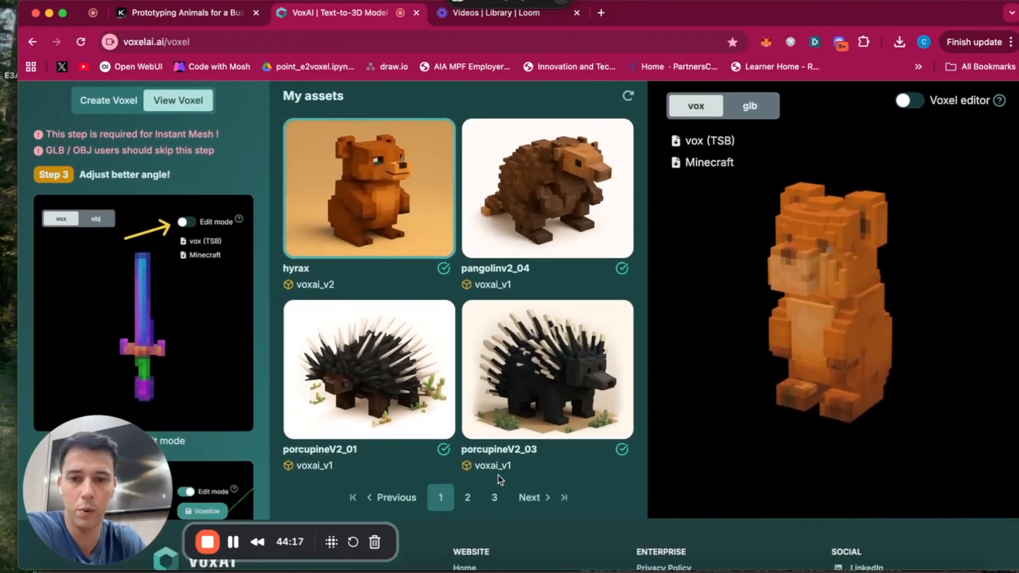
{"action": "left_click", "coordinate": [468, 497]}
{"action": "left_click", "coordinate": [387, 215]}
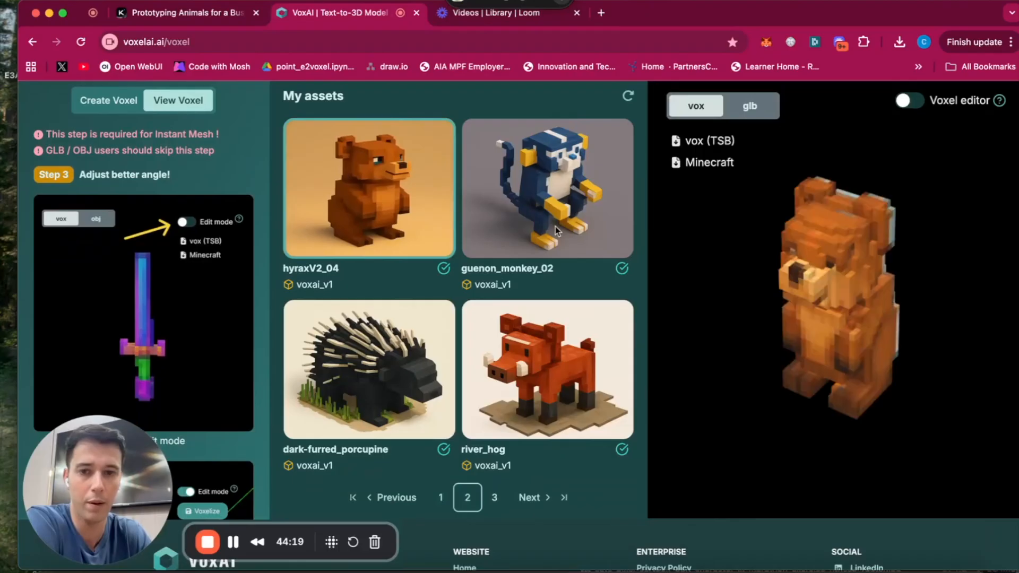
{"action": "left_click_drag", "start_coordinate": [799, 273], "coordinate": [889, 247]}
{"action": "left_click_drag", "start_coordinate": [852, 248], "coordinate": [886, 275]}
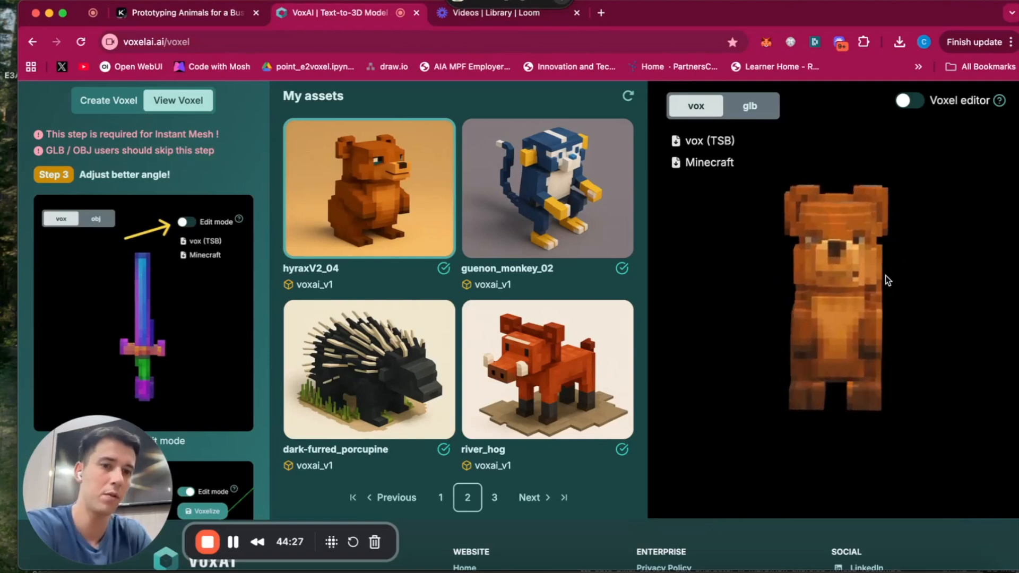
Return to the voxai_v2 hyrax on the first asset page and rotate its model to examine the side and front.
{"action": "left_click", "coordinate": [409, 492]}
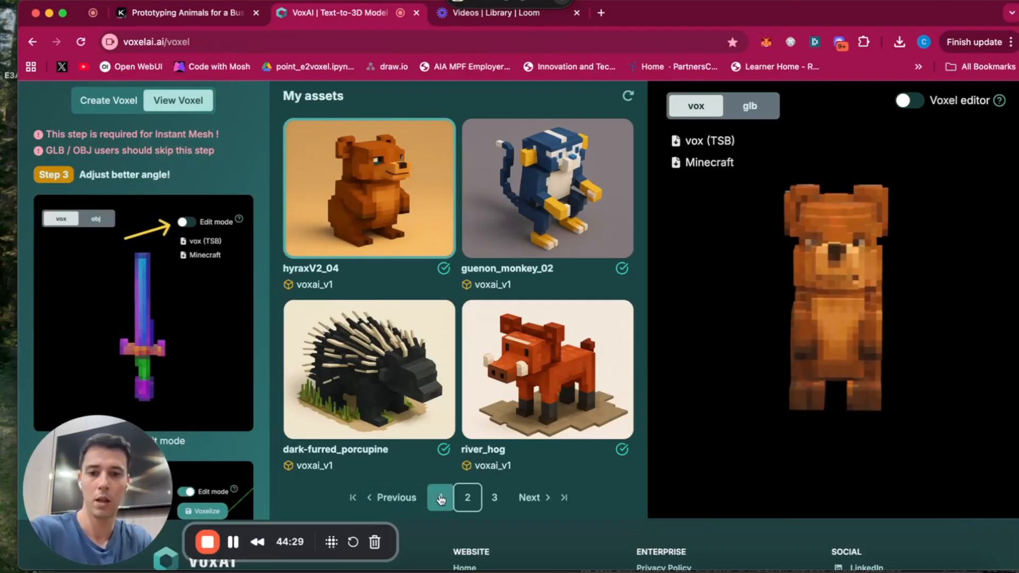
{"action": "left_click", "coordinate": [390, 211]}
{"action": "left_click_drag", "start_coordinate": [878, 334], "coordinate": [1016, 351]}
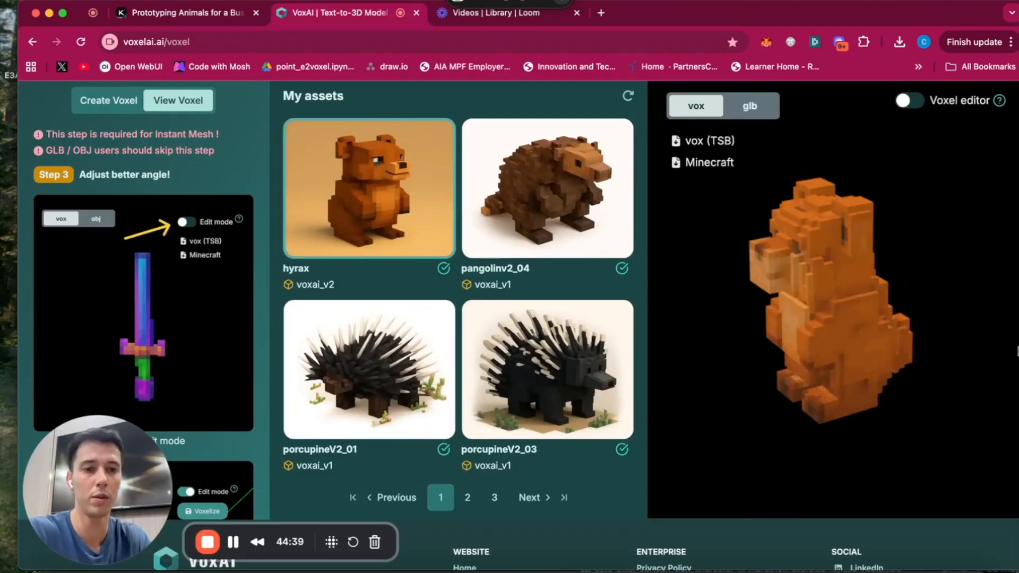
{"action": "left_click_drag", "start_coordinate": [787, 335], "coordinate": [819, 327]}
Re-voxelize the voxai_v2 hyrax model with a cube size of 0.025.
{"action": "left_click", "coordinate": [907, 101]}
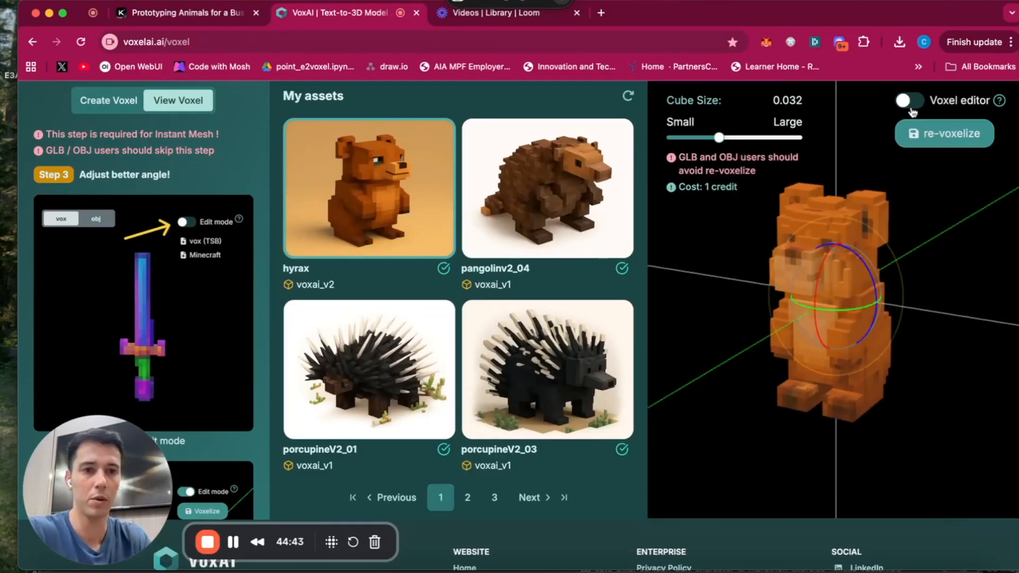
{"action": "left_click_drag", "start_coordinate": [719, 137], "coordinate": [699, 139]}
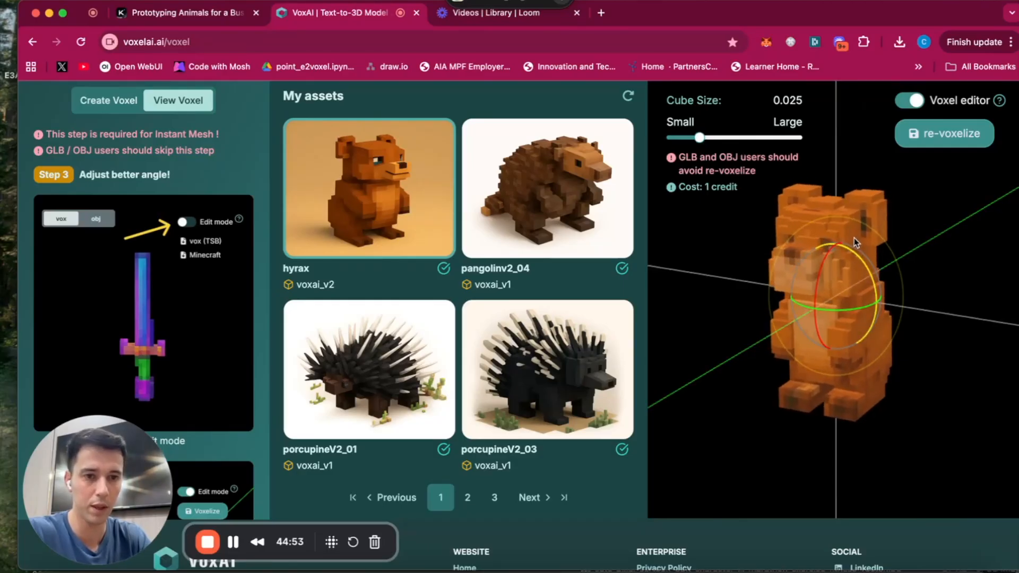
{"action": "left_click", "coordinate": [909, 100]}
{"action": "left_click", "coordinate": [909, 100]}
{"action": "left_click_drag", "start_coordinate": [718, 139], "coordinate": [698, 140]}
{"action": "left_click", "coordinate": [952, 135]}
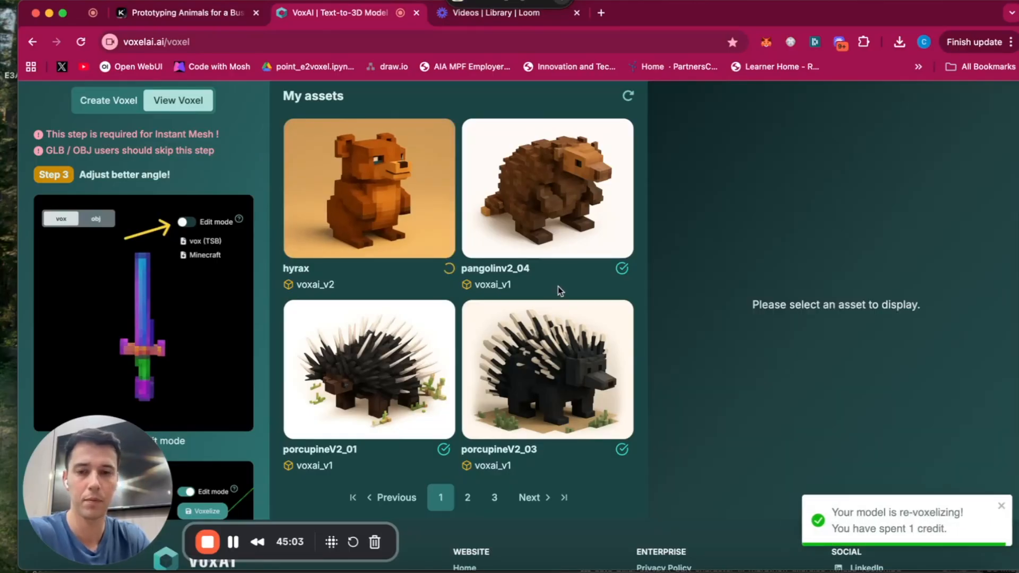
Set up a new Image to 3D model creation and name the asset hyrax.
{"action": "scroll", "coordinate": [558, 286], "scroll_direction": "up", "scroll_amount": 1}
{"action": "scroll", "coordinate": [560, 280], "scroll_direction": "down", "scroll_amount": 3}
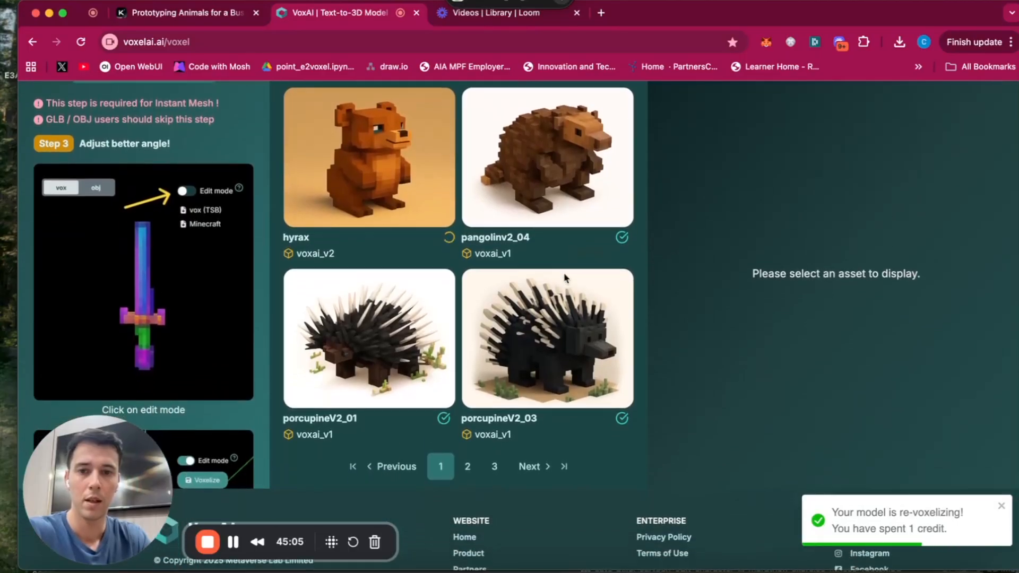
{"action": "scroll", "coordinate": [564, 275], "scroll_direction": "up", "scroll_amount": 3}
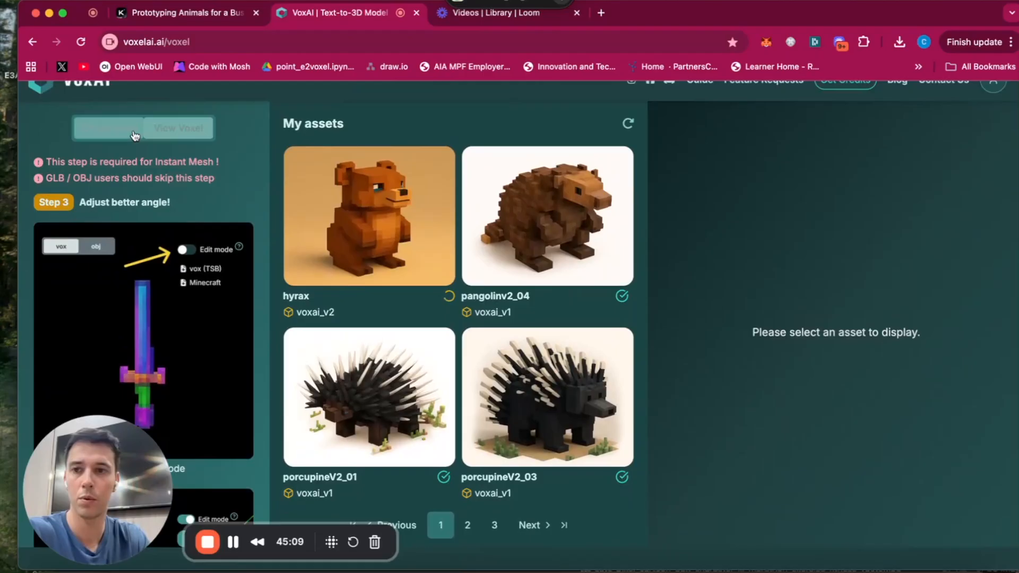
{"action": "left_click", "coordinate": [108, 128]}
{"action": "left_click", "coordinate": [130, 148]}
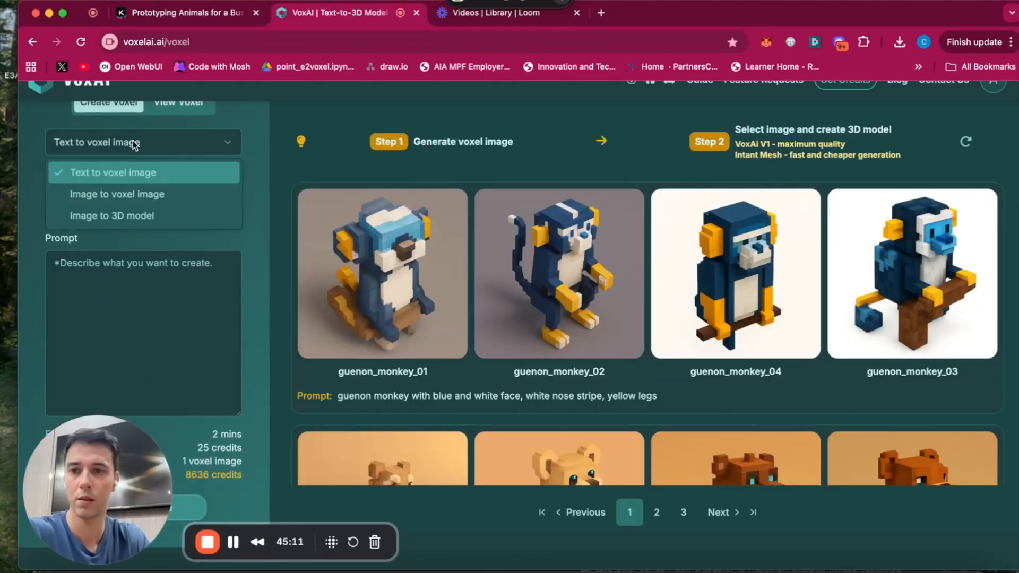
{"action": "left_click", "coordinate": [138, 216]}
{"action": "left_click", "coordinate": [172, 193]}
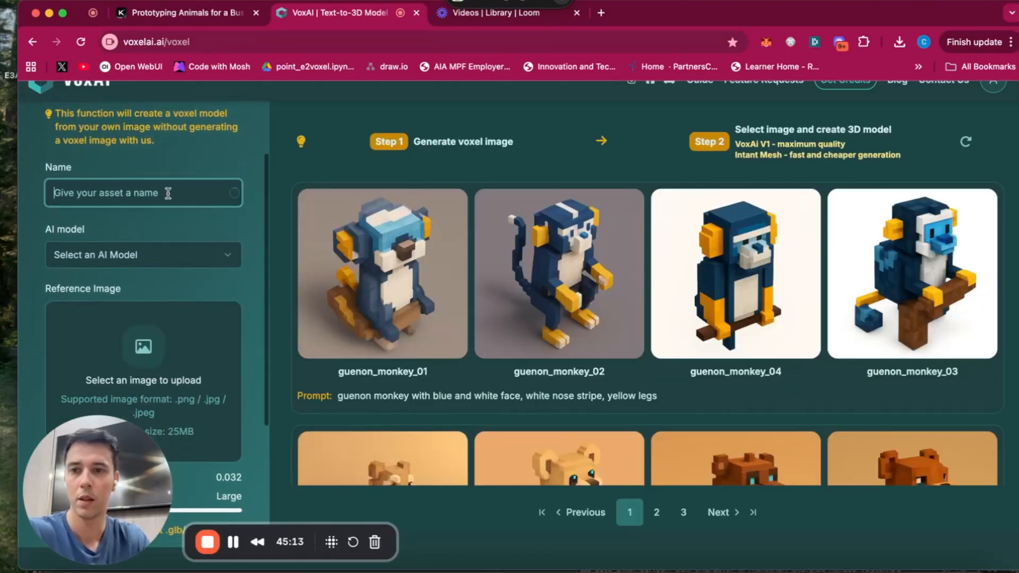
{"action": "type", "text": "hyrax"}
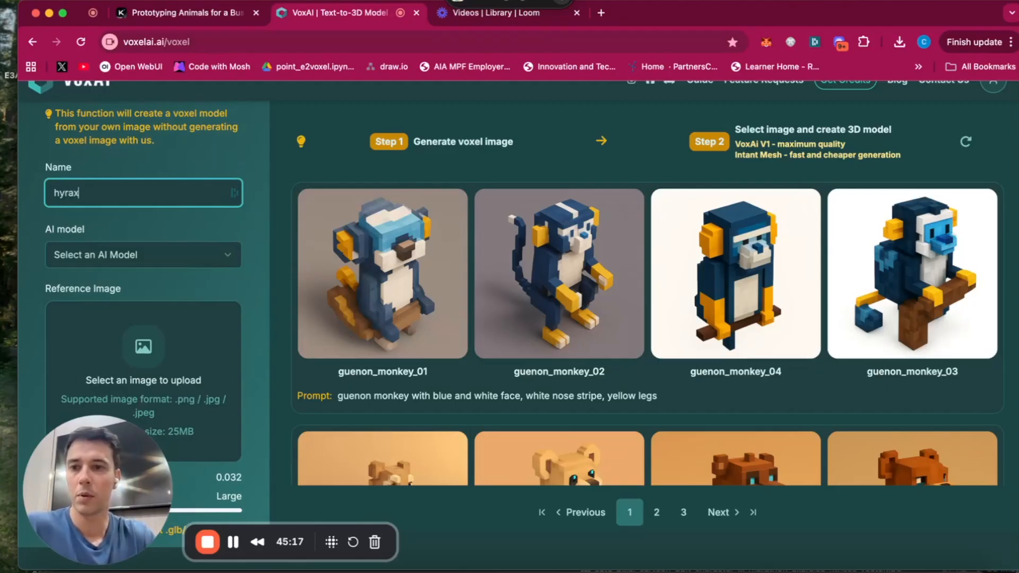
Choose Hunyuan3D (New) as the AI model and upload hyraxv2.png from Downloads as the reference image.
{"action": "scroll", "coordinate": [110, 208], "scroll_direction": "down", "scroll_amount": 2}
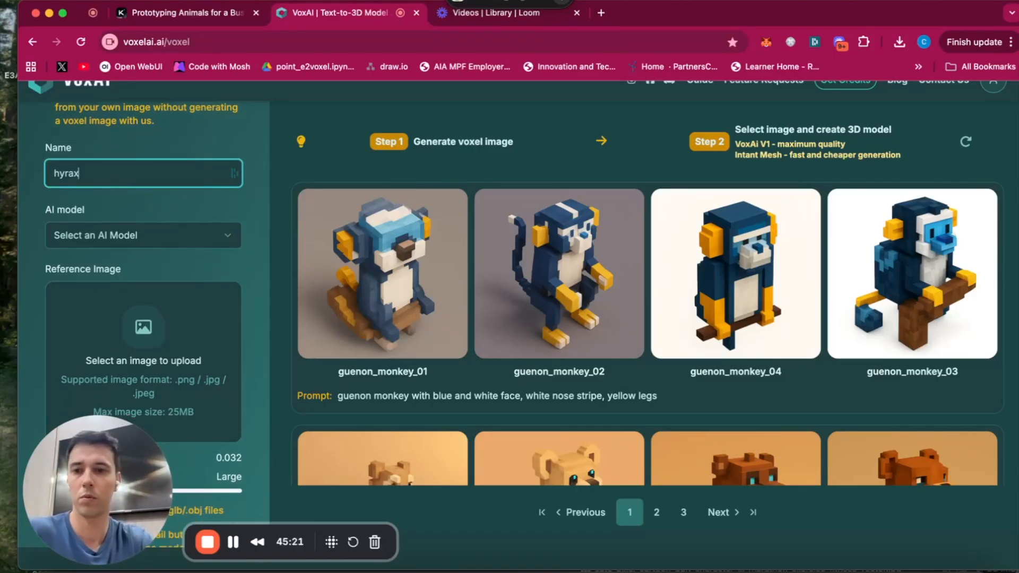
{"action": "scroll", "coordinate": [147, 223], "scroll_direction": "down", "scroll_amount": 2}
{"action": "left_click", "coordinate": [147, 220]}
{"action": "left_click", "coordinate": [144, 277]}
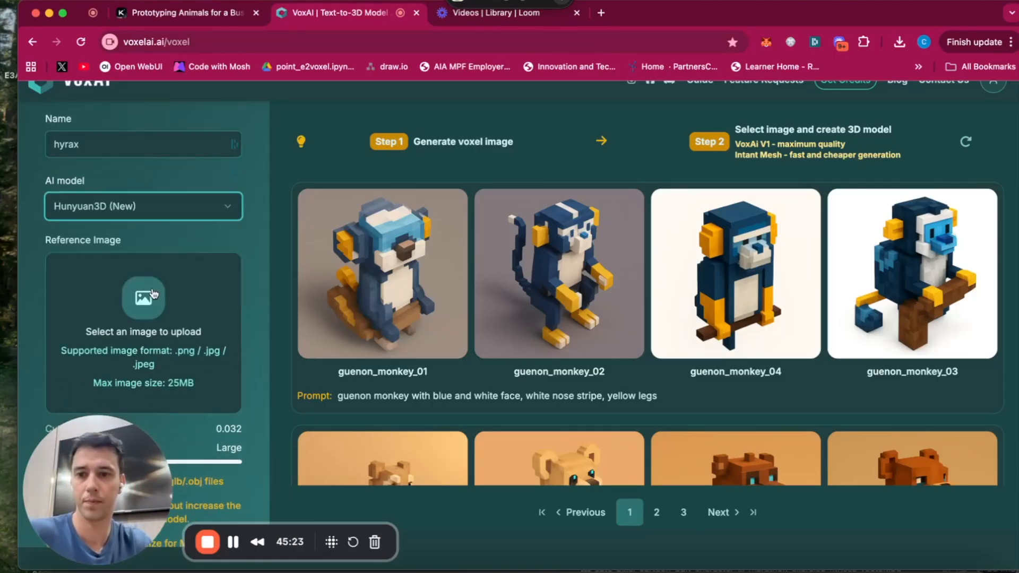
{"action": "scroll", "coordinate": [142, 263], "scroll_direction": "down", "scroll_amount": 3}
{"action": "left_click", "coordinate": [144, 264]}
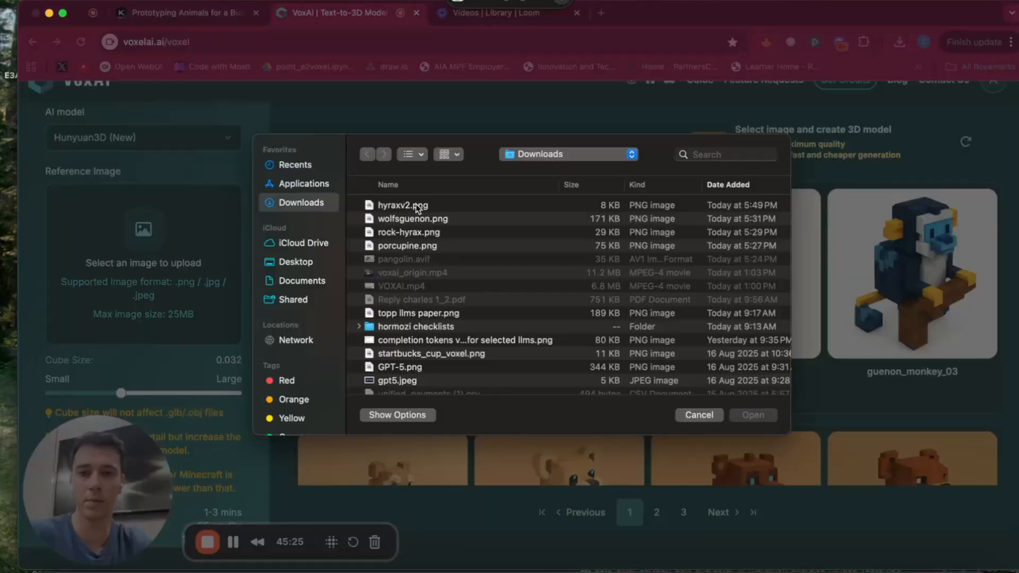
{"action": "left_click", "coordinate": [417, 206]}
{"action": "left_click", "coordinate": [752, 414]}
Generate the Hunyuan3D hyrax model and bring up the list of created assets.
{"action": "scroll", "coordinate": [230, 320], "scroll_direction": "down", "scroll_amount": 3}
{"action": "scroll", "coordinate": [212, 374], "scroll_direction": "down", "scroll_amount": 3}
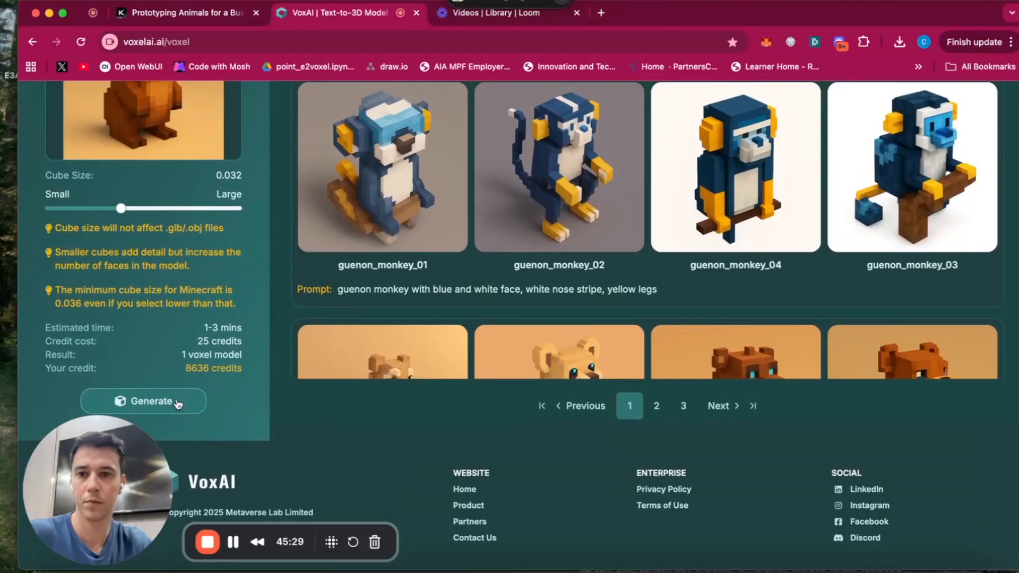
{"action": "left_click", "coordinate": [152, 401]}
{"action": "scroll", "coordinate": [196, 321], "scroll_direction": "up", "scroll_amount": 5}
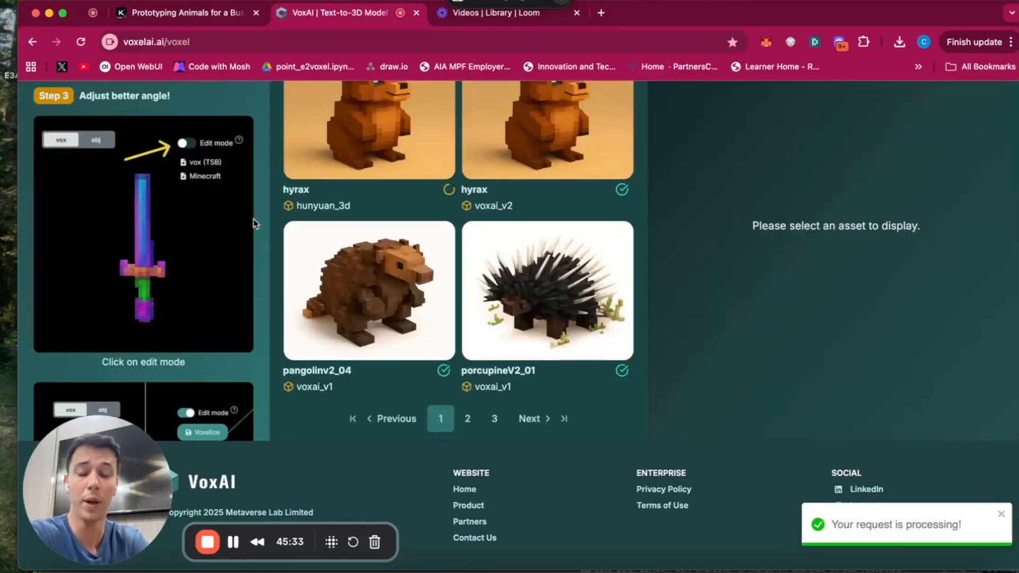
{"action": "scroll", "coordinate": [239, 222], "scroll_direction": "up", "scroll_amount": 5}
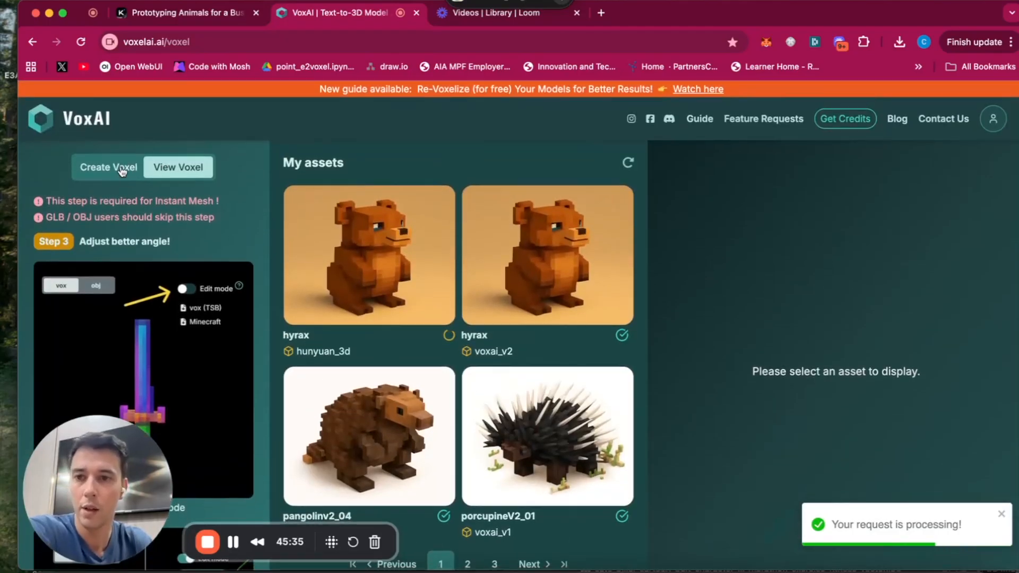
{"action": "left_click", "coordinate": [121, 168]}
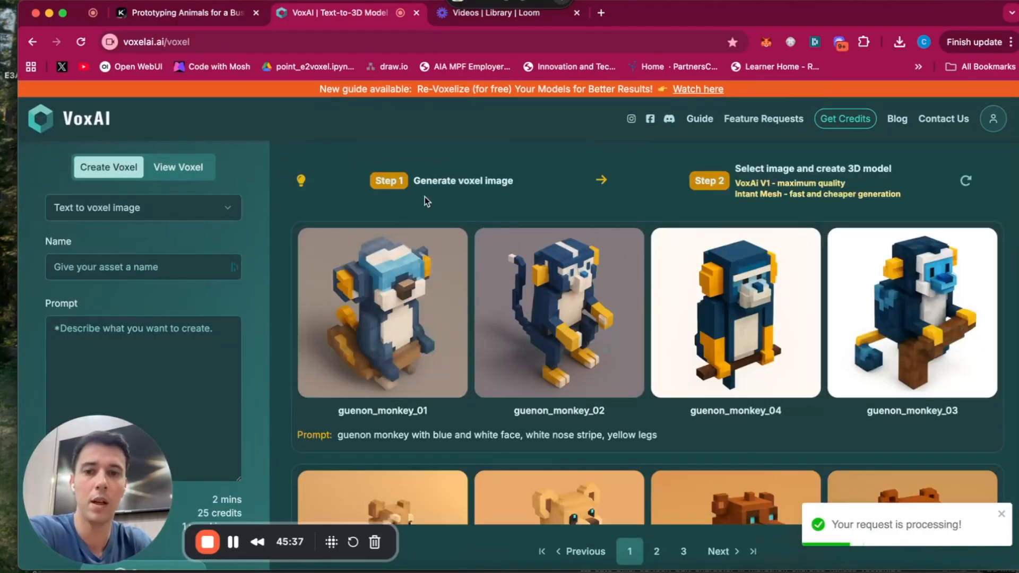
{"action": "left_click", "coordinate": [183, 177]}
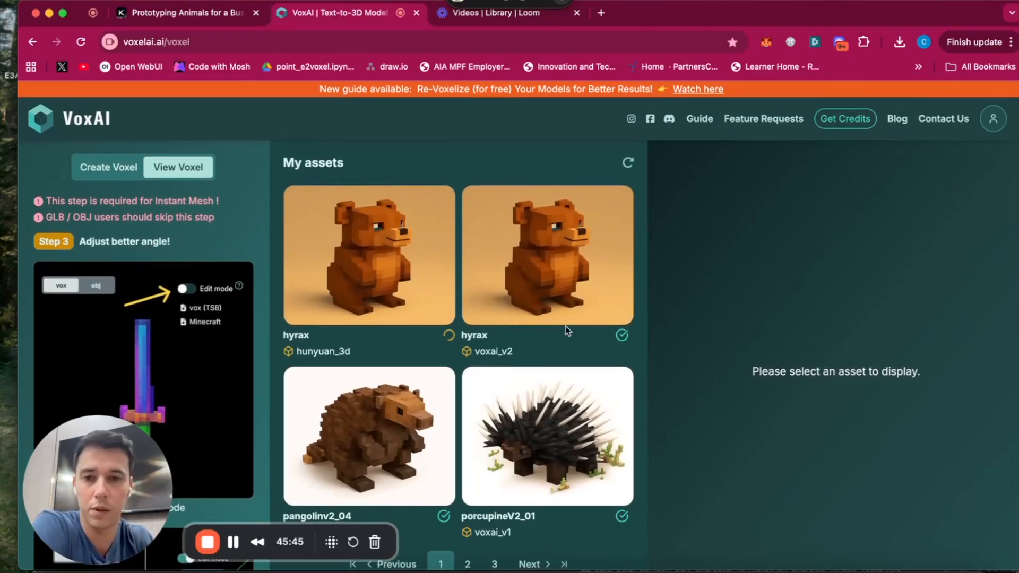
Display the re-voxelized voxai_v2 hyrax and rotate its model to examine the face and body.
{"action": "left_click", "coordinate": [592, 329]}
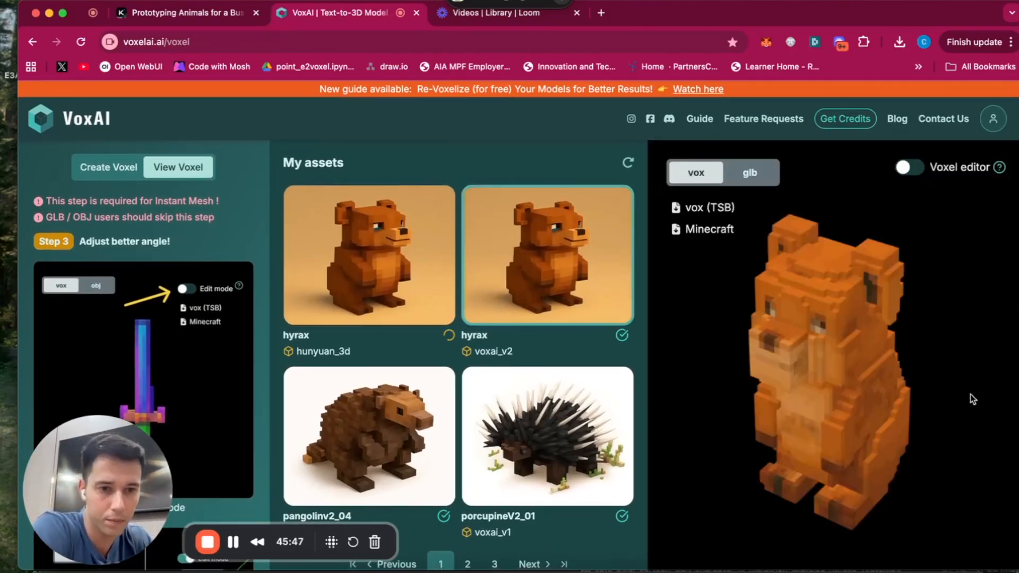
{"action": "mouse_move", "coordinate": [917, 377]}
{"action": "left_mouse_down"}
{"action": "mouse_move", "coordinate": [952, 371]}
{"action": "mouse_move", "coordinate": [922, 371]}
{"action": "left_mouse_up"}
{"action": "left_click_drag", "start_coordinate": [838, 332], "coordinate": [733, 378]}
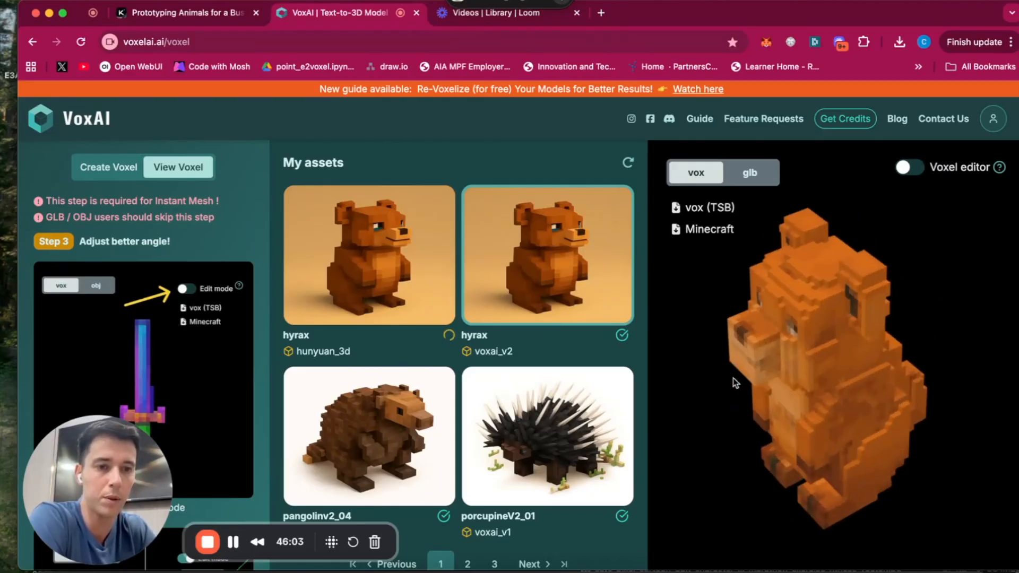
{"action": "left_click_drag", "start_coordinate": [867, 381], "coordinate": [922, 365]}
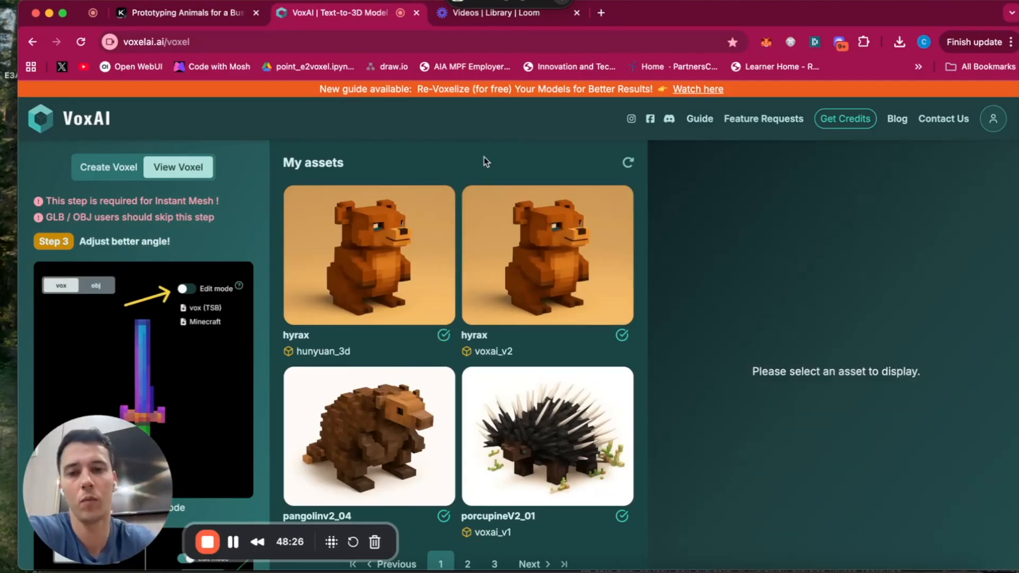
Display the hunyuan_3d hyrax and rotate its model to examine the side and front.
{"action": "left_click", "coordinate": [425, 232]}
{"action": "left_click_drag", "start_coordinate": [916, 366], "coordinate": [858, 382]}
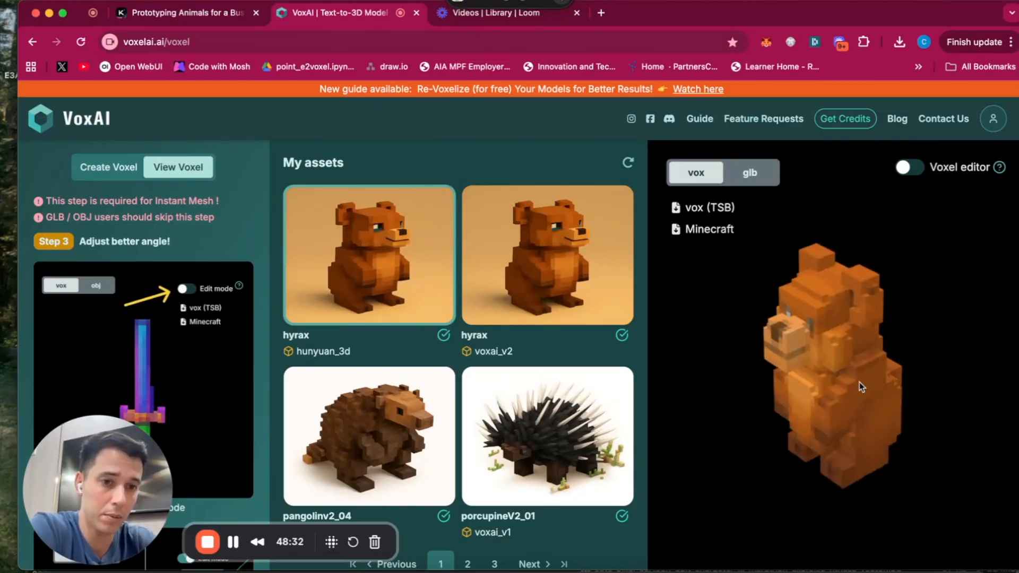
{"action": "left_click_drag", "start_coordinate": [880, 345], "coordinate": [948, 351]}
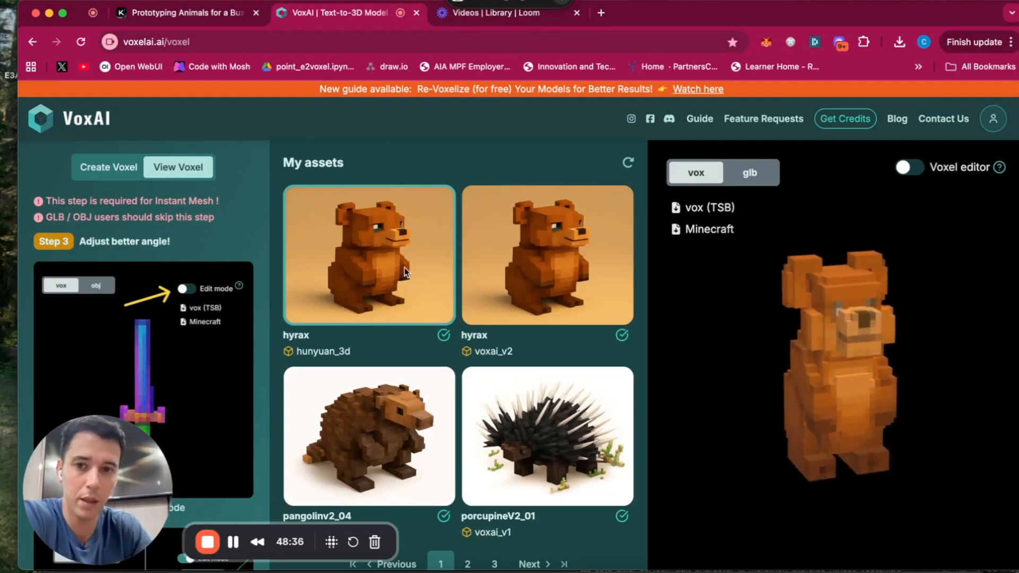
Switch between the hunyuan_3d and voxai_v2 hyraxes and rotate their models to compare the face and body.
{"action": "left_click_drag", "start_coordinate": [761, 301], "coordinate": [899, 321]}
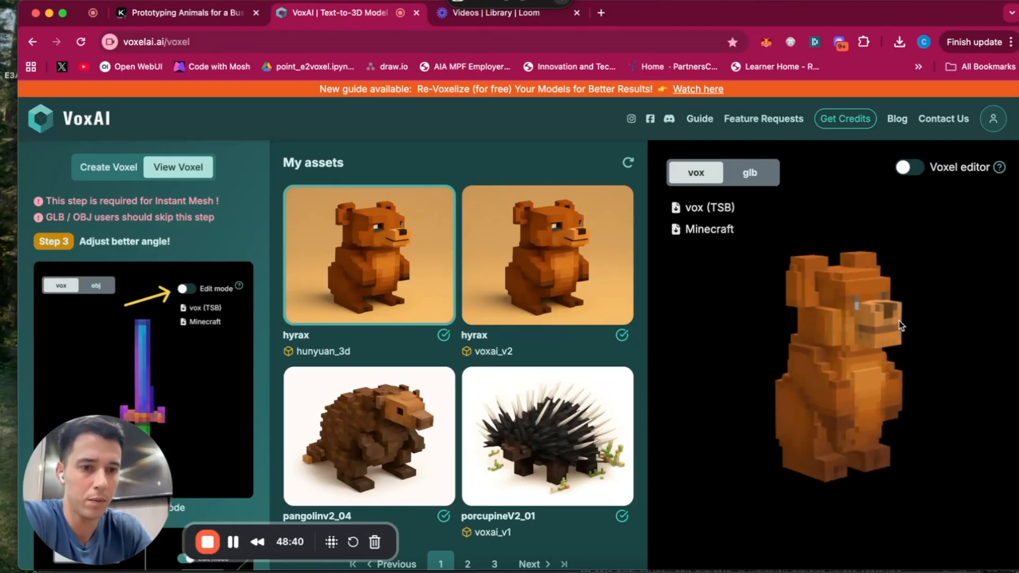
{"action": "left_click", "coordinate": [612, 303]}
{"action": "left_click_drag", "start_coordinate": [785, 338], "coordinate": [834, 346]}
{"action": "left_click", "coordinate": [418, 280]}
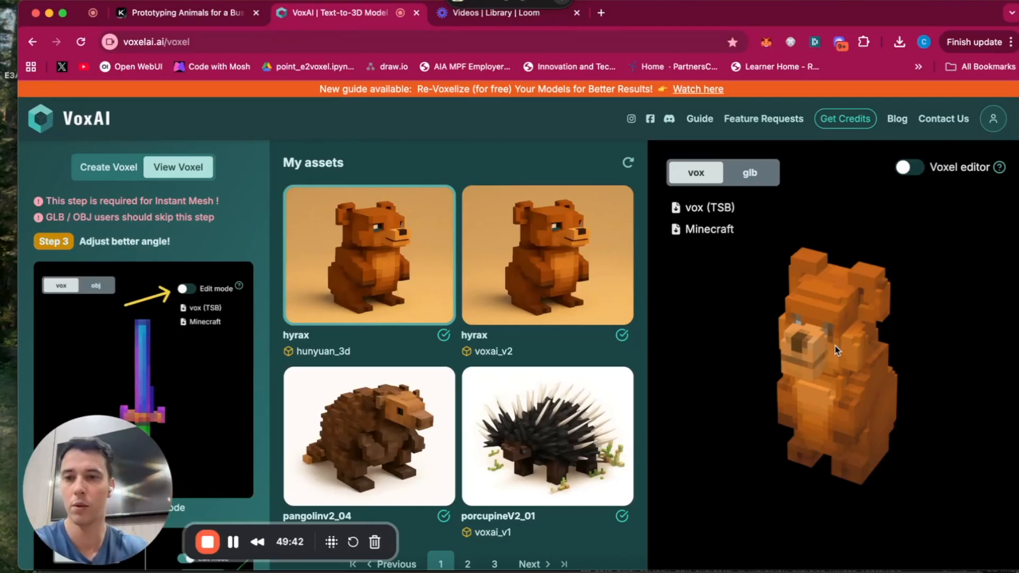
Return to voxel creation and review the available creation modes and the generated monkey and hyrax images.
{"action": "left_click", "coordinate": [109, 165]}
{"action": "left_click", "coordinate": [145, 207]}
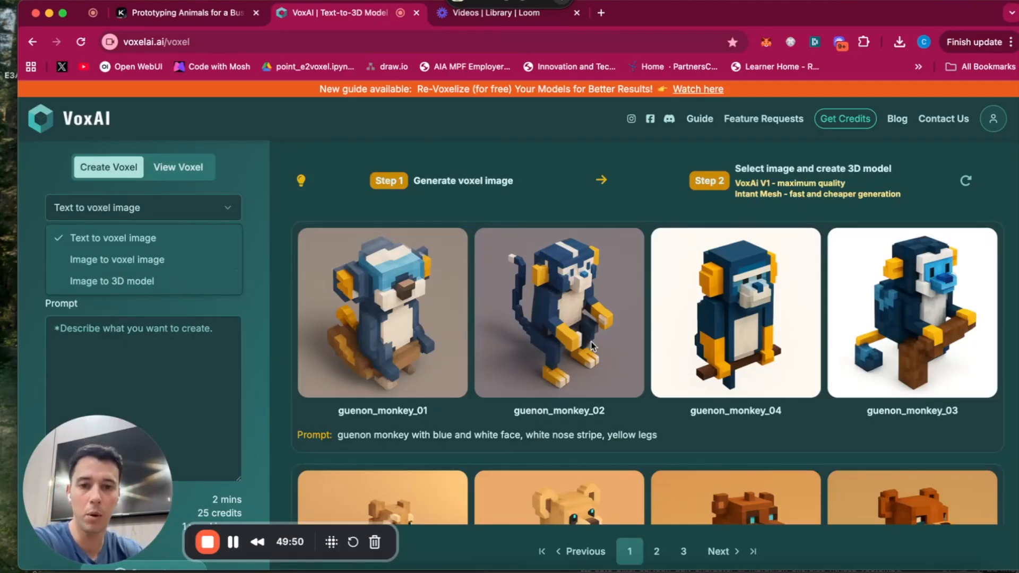
{"action": "scroll", "coordinate": [474, 197], "scroll_direction": "down", "scroll_amount": 3}
{"action": "scroll", "coordinate": [456, 205], "scroll_direction": "up", "scroll_amount": 3}
{"action": "scroll", "coordinate": [432, 270], "scroll_direction": "down", "scroll_amount": 5}
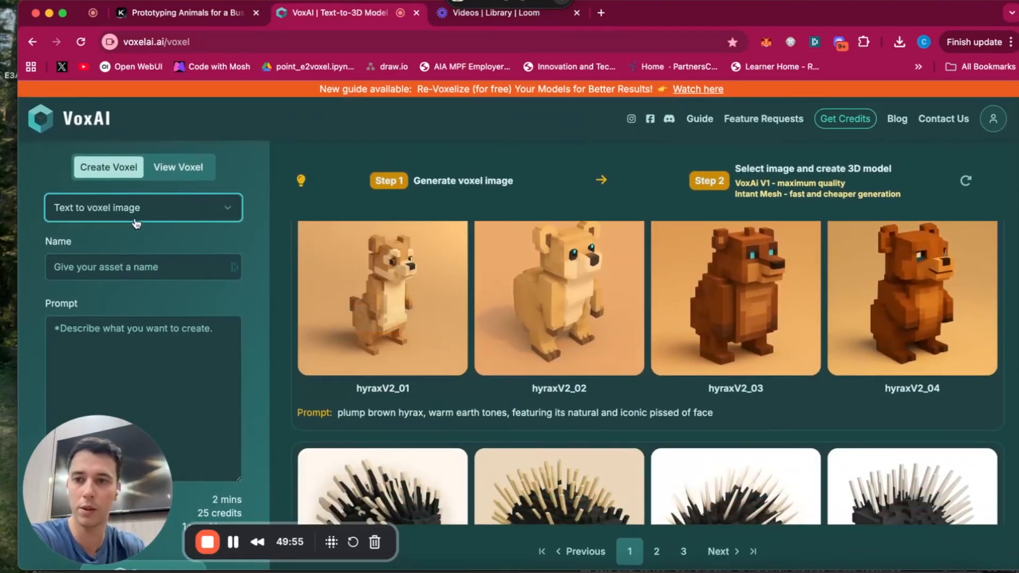
{"action": "left_click", "coordinate": [135, 219]}
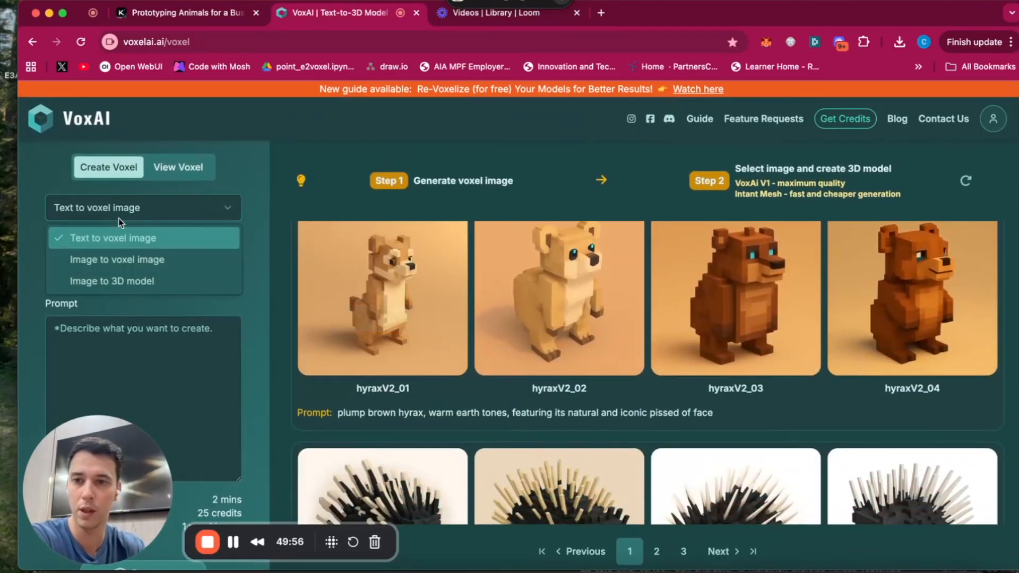
{"action": "left_click", "coordinate": [260, 176]}
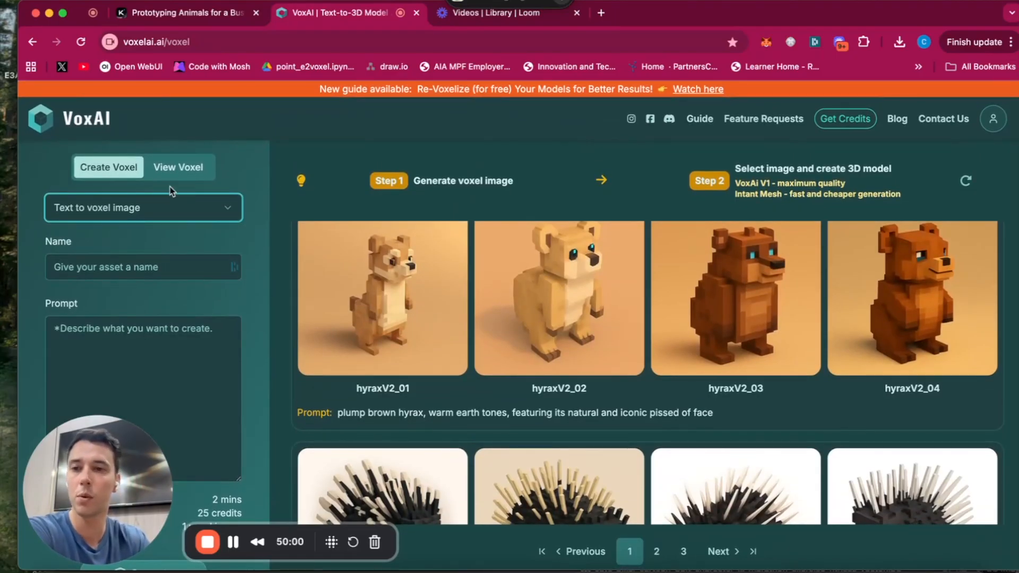
Set the creation mode to Image to 3D model and review the AI models it offers.
{"action": "left_click", "coordinate": [174, 213]}
{"action": "left_click", "coordinate": [144, 280]}
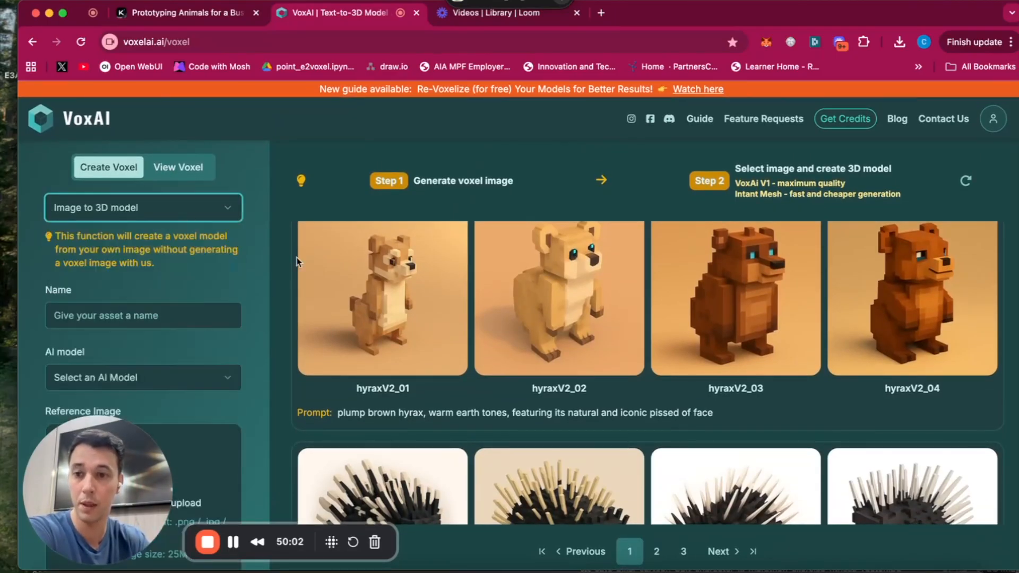
{"action": "scroll", "coordinate": [228, 296], "scroll_direction": "down", "scroll_amount": 7}
{"action": "scroll", "coordinate": [230, 300], "scroll_direction": "up", "scroll_amount": 2}
{"action": "scroll", "coordinate": [231, 300], "scroll_direction": "up", "scroll_amount": 1}
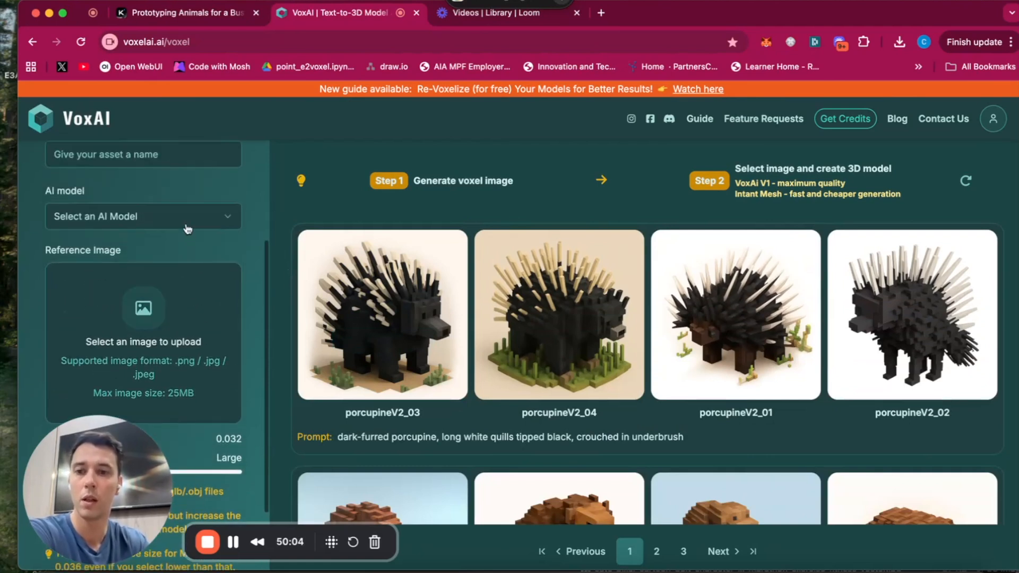
{"action": "left_click", "coordinate": [186, 218]}
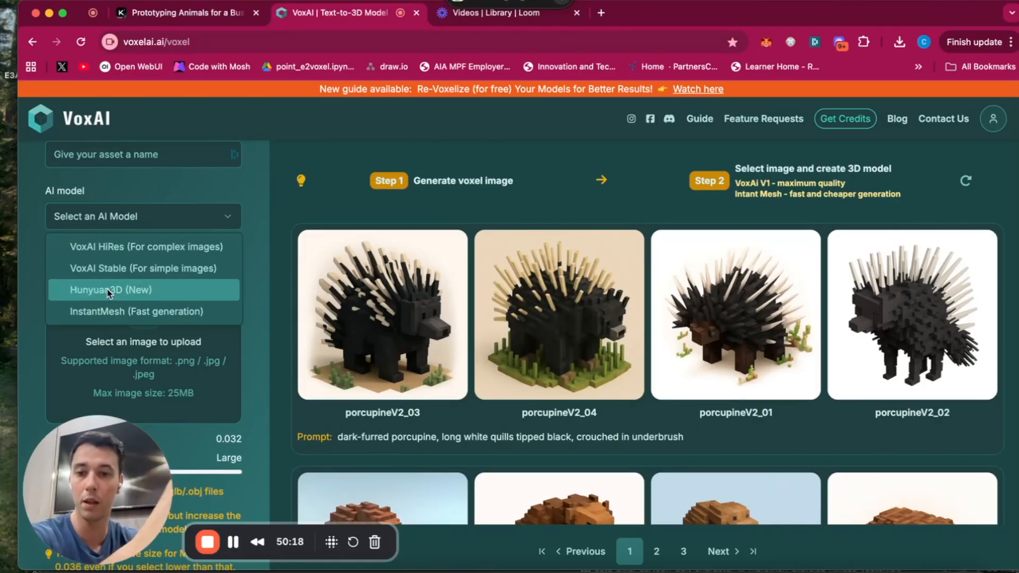
{"action": "left_click", "coordinate": [249, 190]}
Go back to the created assets, display pangolinv2_04 and rotate its model to examine the side.
{"action": "scroll", "coordinate": [427, 235], "scroll_direction": "down", "scroll_amount": 2}
{"action": "scroll", "coordinate": [427, 234], "scroll_direction": "up", "scroll_amount": 2}
{"action": "scroll", "coordinate": [419, 236], "scroll_direction": "up", "scroll_amount": 10}
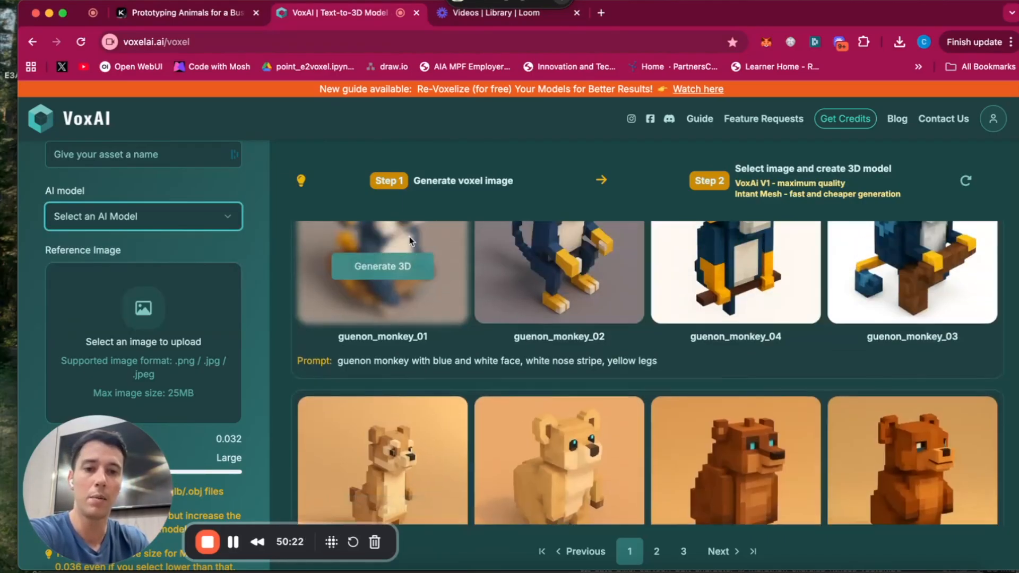
{"action": "scroll", "coordinate": [228, 223], "scroll_direction": "down", "scroll_amount": 2}
{"action": "scroll", "coordinate": [202, 226], "scroll_direction": "up", "scroll_amount": 5}
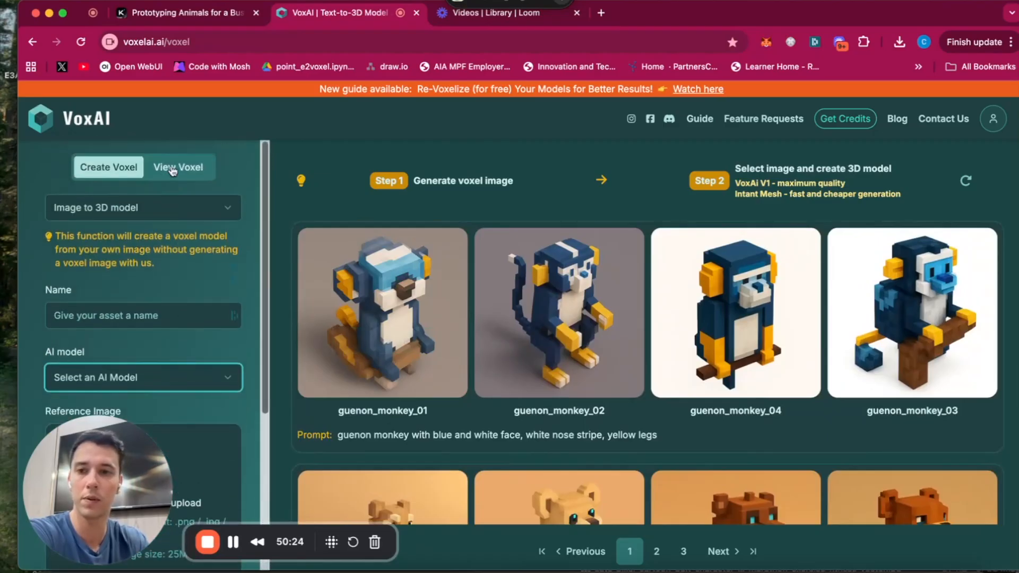
{"action": "left_click", "coordinate": [178, 165]}
{"action": "scroll", "coordinate": [402, 307], "scroll_direction": "down", "scroll_amount": 1}
{"action": "left_click", "coordinate": [404, 406]}
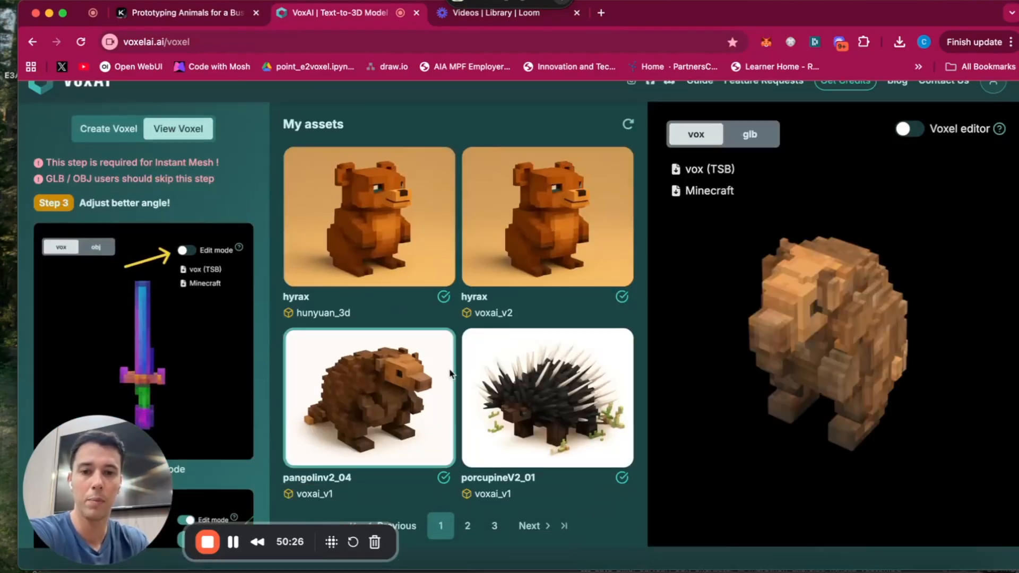
{"action": "left_click_drag", "start_coordinate": [809, 330], "coordinate": [764, 315]}
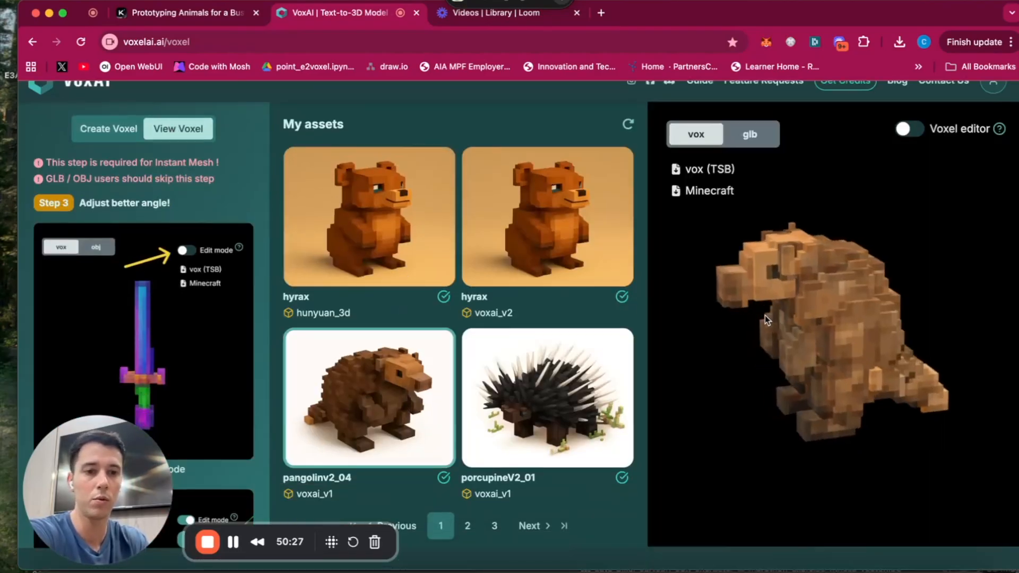
Turn the voxel editor on and back off for the pangolin and rotate its model.
{"action": "left_click", "coordinate": [907, 132]}
{"action": "left_click", "coordinate": [909, 131]}
{"action": "left_click_drag", "start_coordinate": [861, 271], "coordinate": [870, 297]}
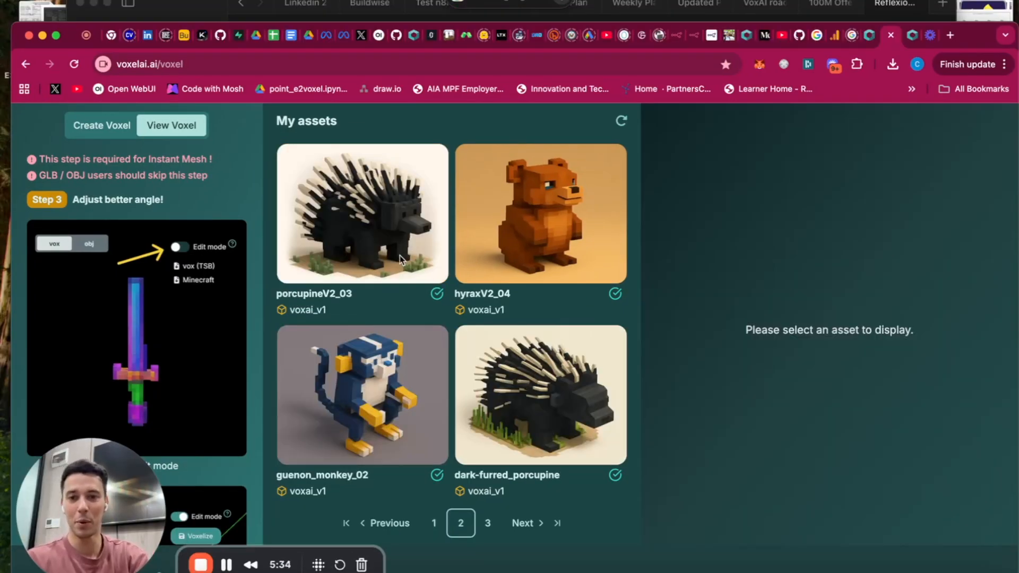
Display the voxai_v1 porcupineV2_03 and rotate its model to examine the side, quills and face.
{"action": "left_click", "coordinate": [399, 255]}
{"action": "left_click_drag", "start_coordinate": [896, 280], "coordinate": [712, 275]}
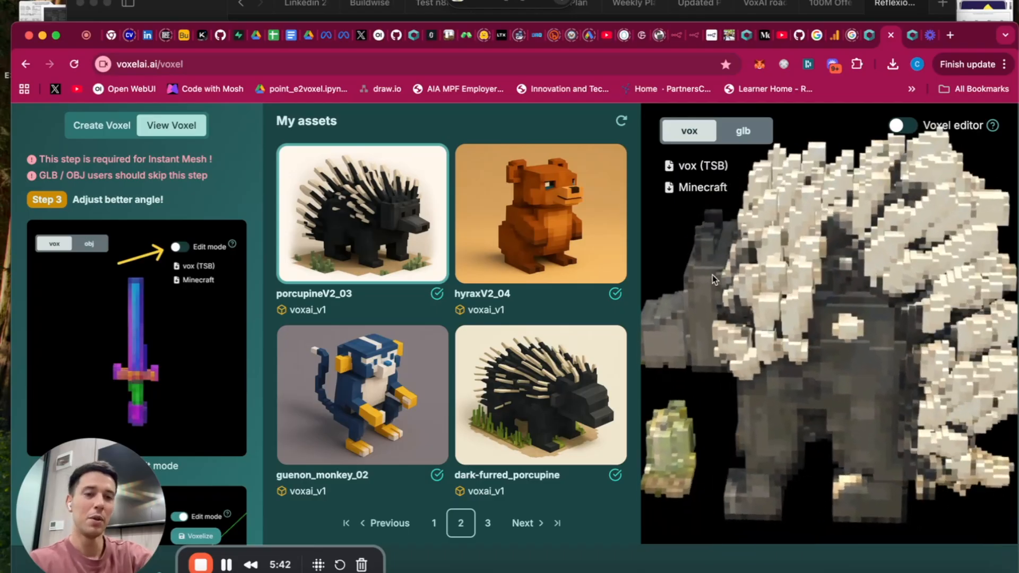
{"action": "left_click_drag", "start_coordinate": [819, 256], "coordinate": [1016, 332]}
{"action": "left_click_drag", "start_coordinate": [919, 326], "coordinate": [848, 303]}
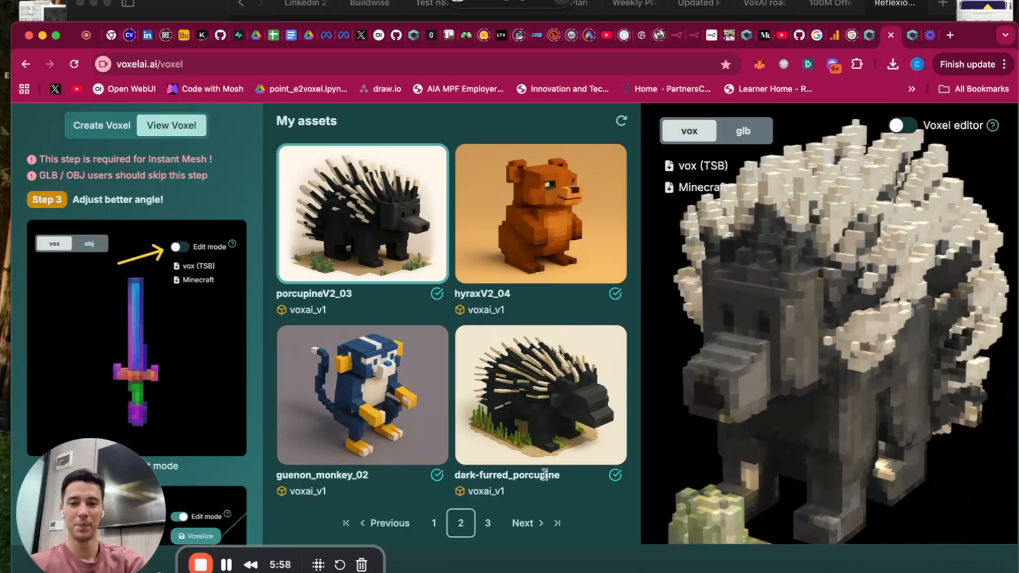